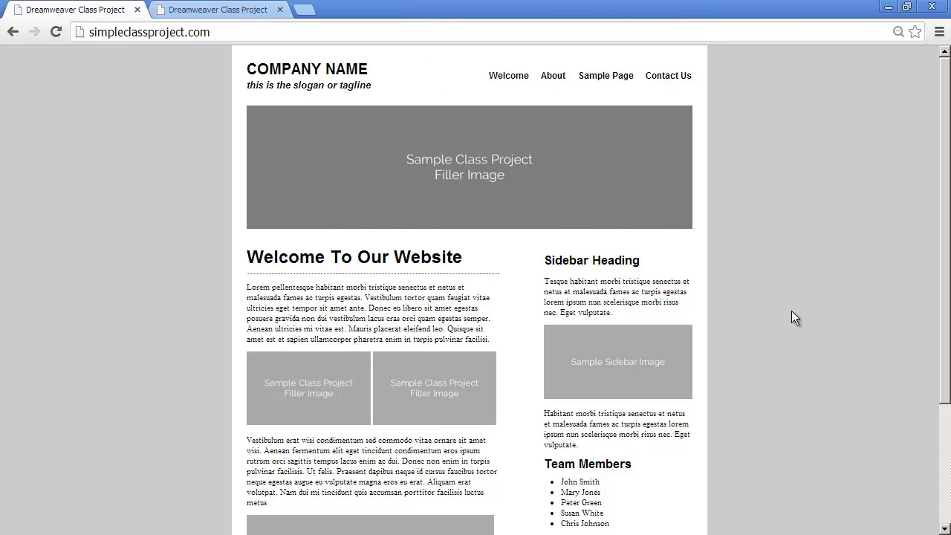
Examine the blank class project home page down to its footer and compare it with the Xander Café example site.
scroll(792, 311, down, 3)
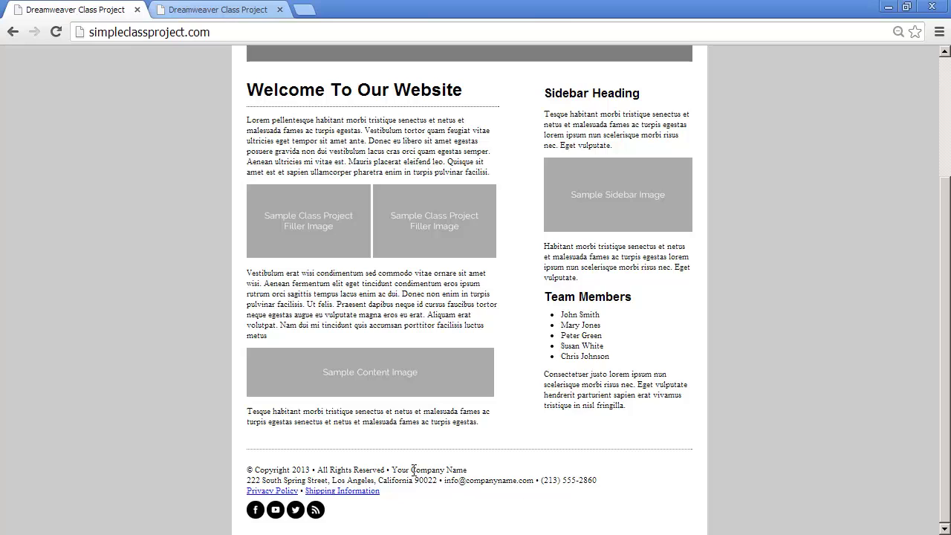
scroll(660, 492, up, 3)
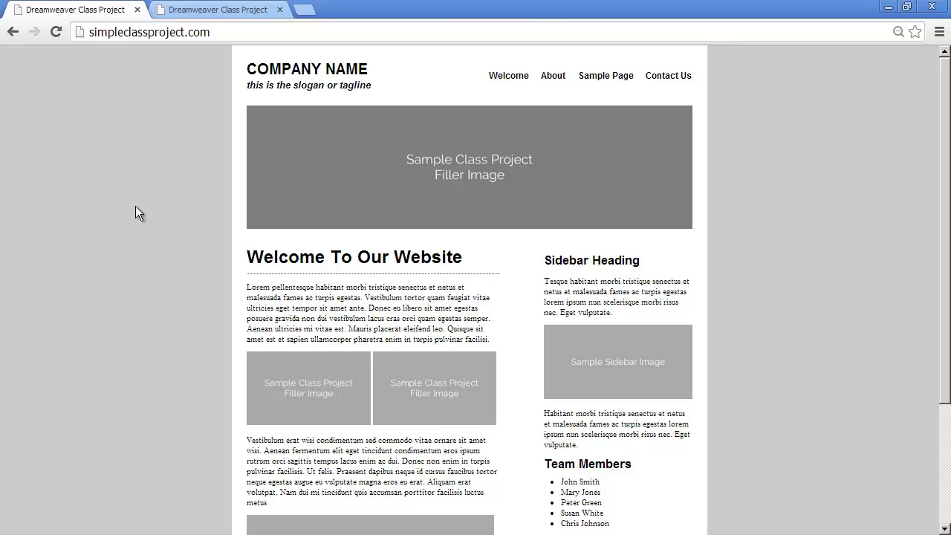
click(202, 7)
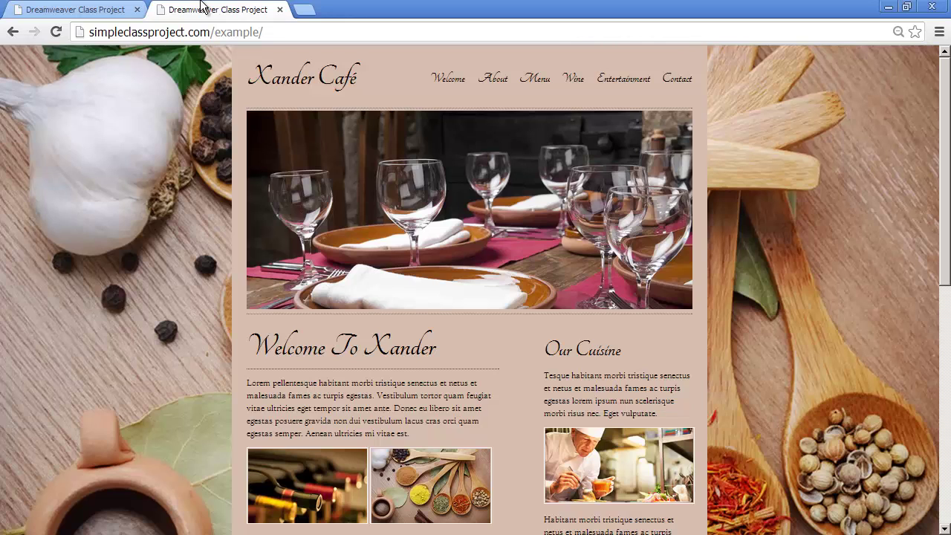
click(97, 8)
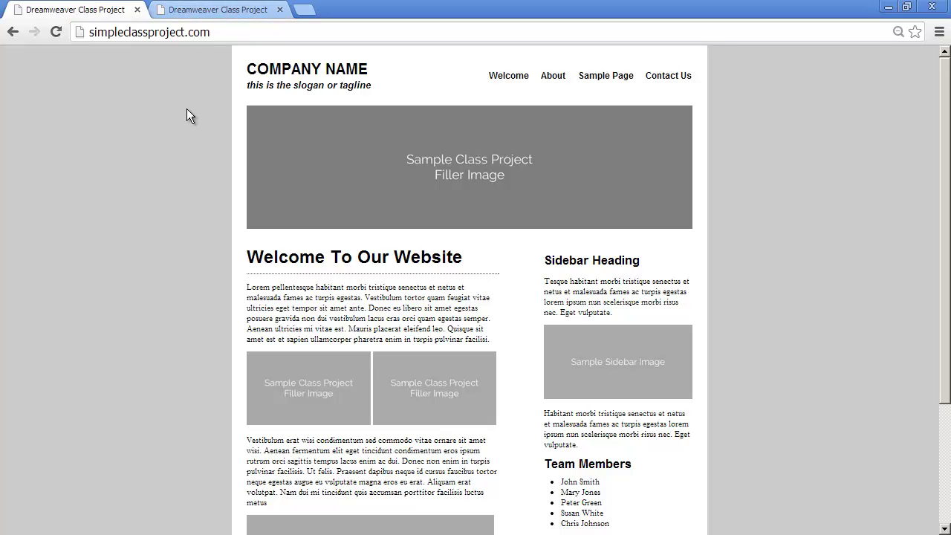
click(215, 8)
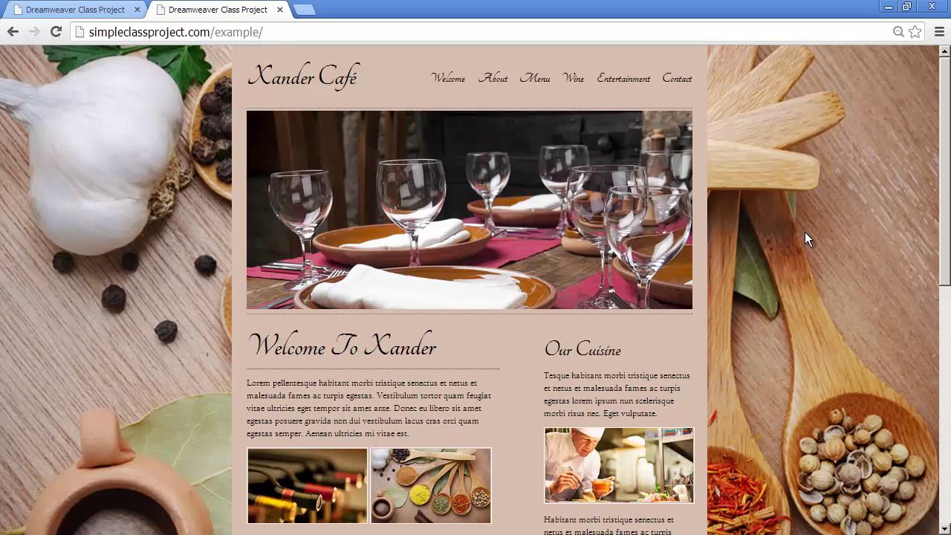
click(100, 10)
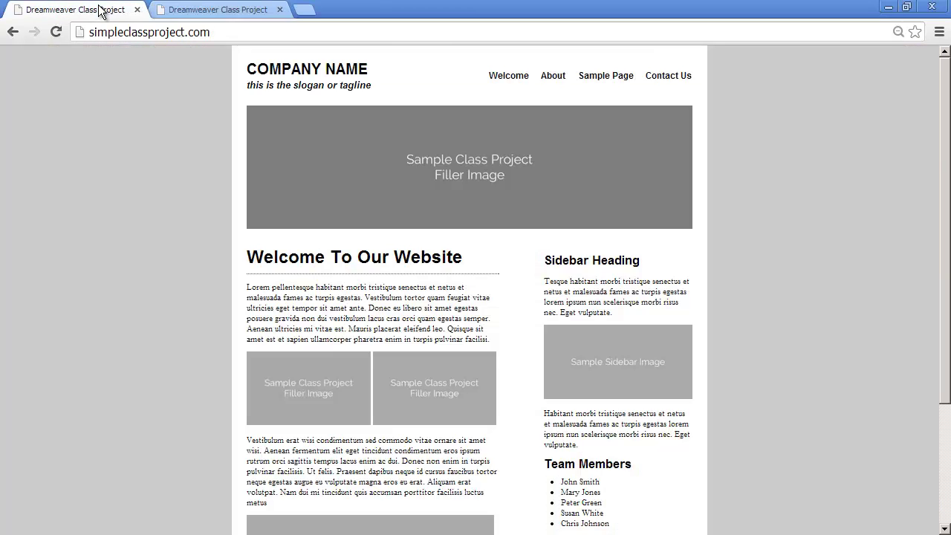
click(220, 9)
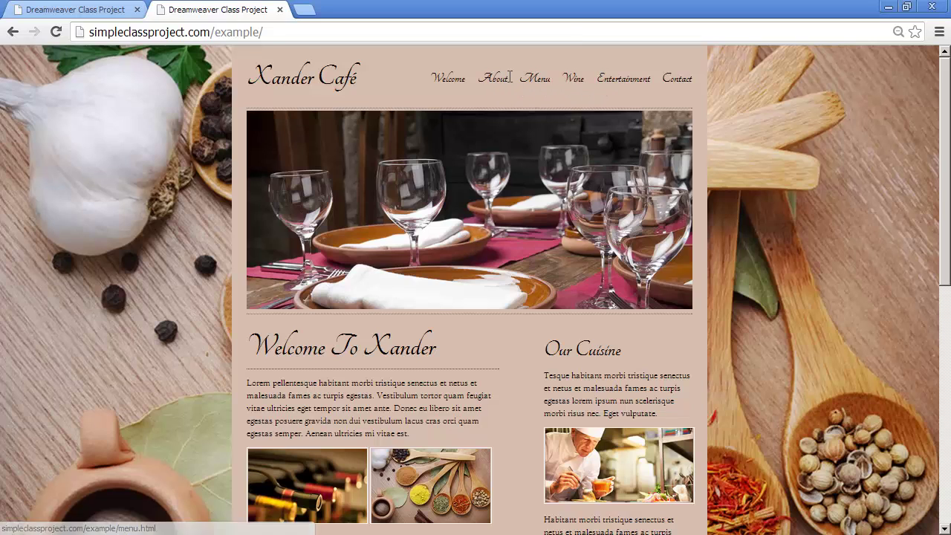
click(125, 10)
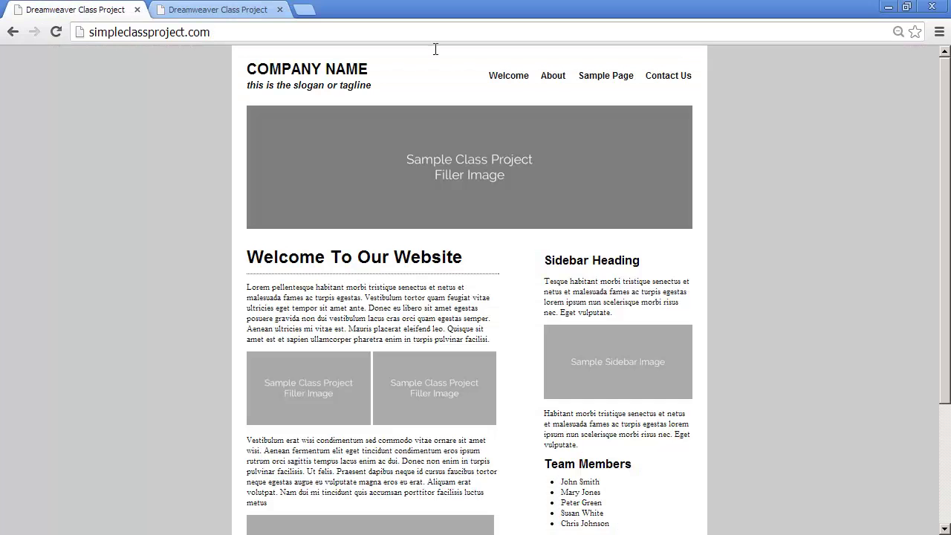
click(244, 4)
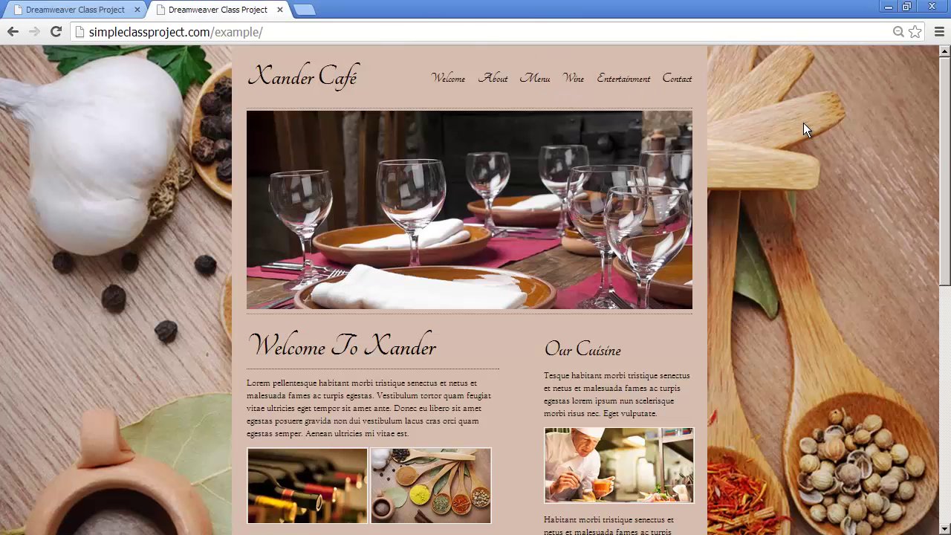
Look through the Xander Café page's full content and compare its layout with the plain class project page.
scroll(815, 314, down, 3)
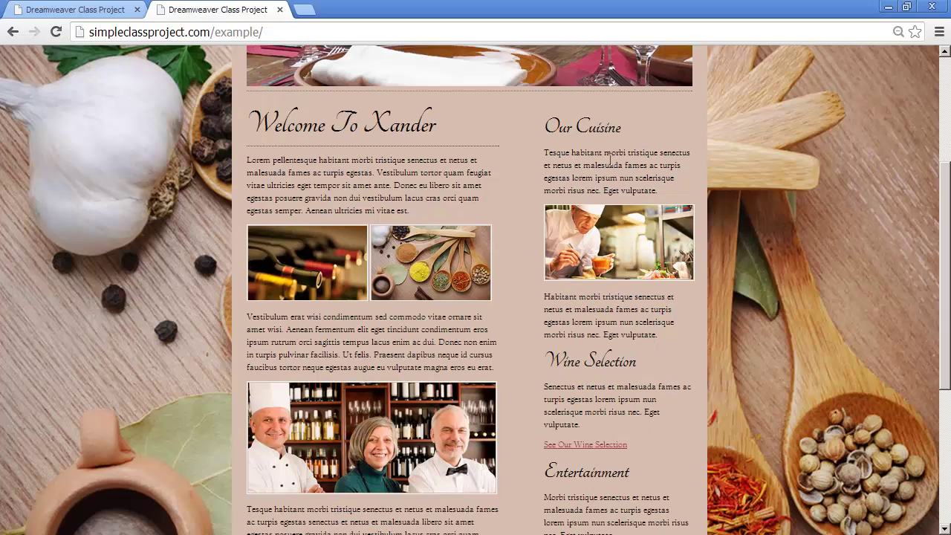
scroll(812, 318, up, 3)
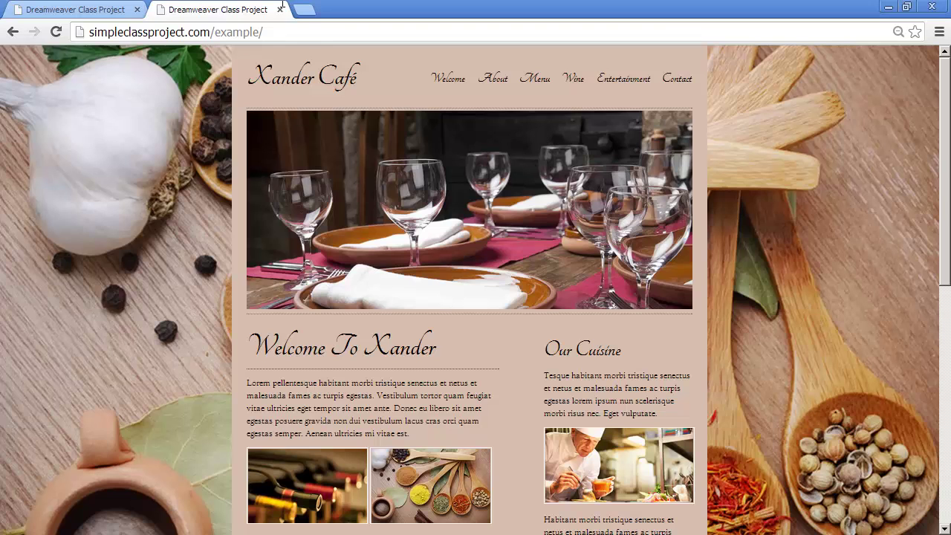
click(80, 7)
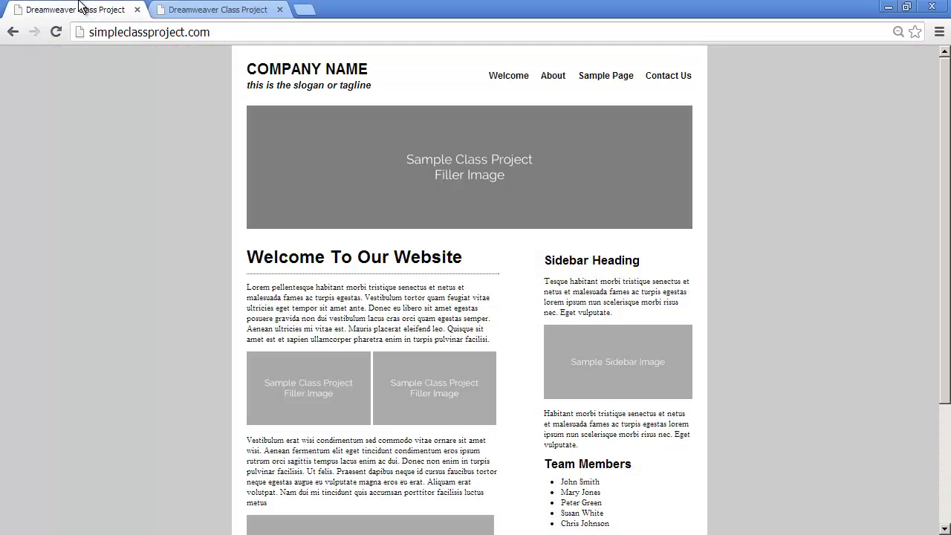
click(199, 8)
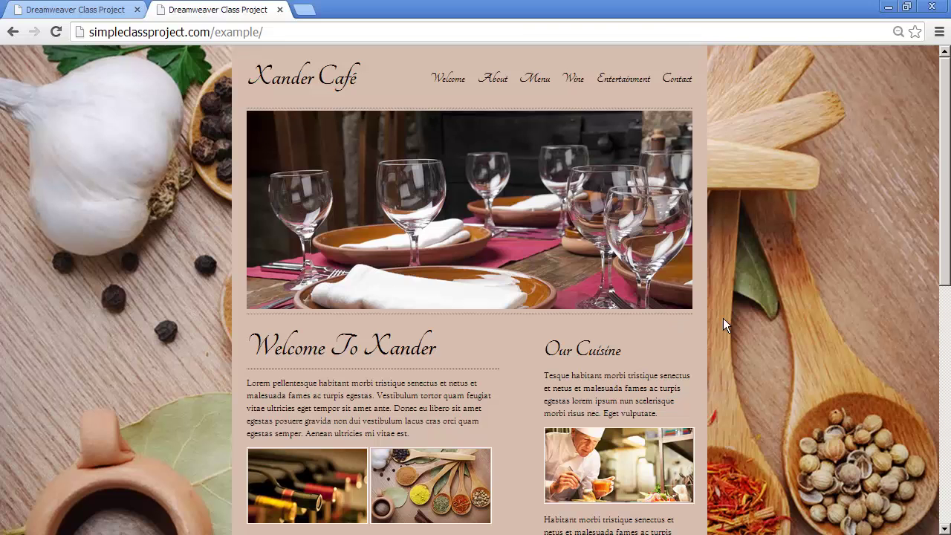
scroll(799, 323, down, 5)
scroll(799, 323, up, 5)
click(98, 9)
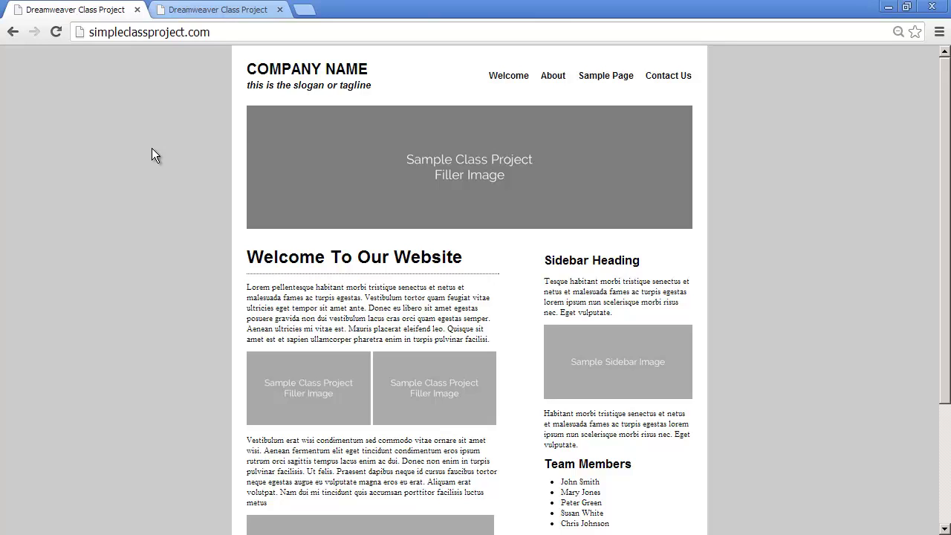
Switch to Dreamweaver CC and look over the available file, site, modification and help commands.
key(alt+Tab)
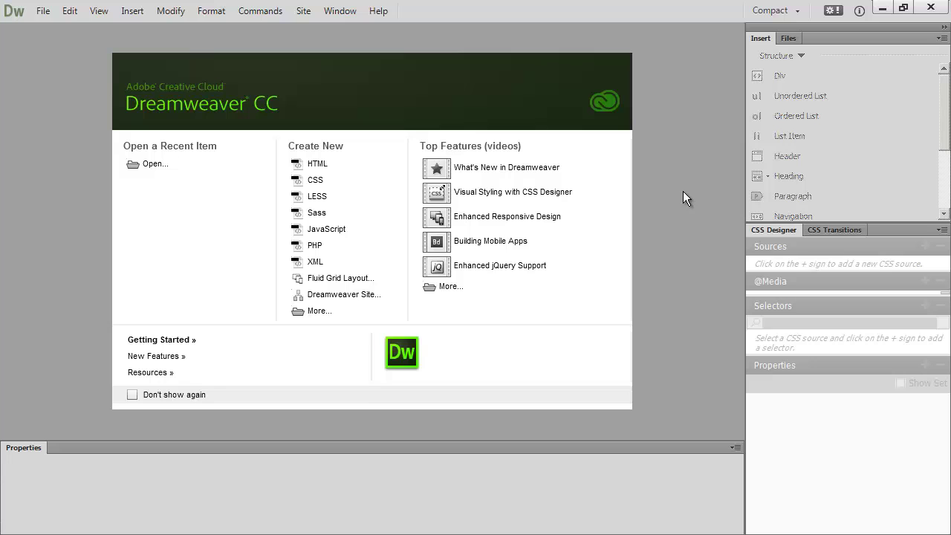
click(37, 13)
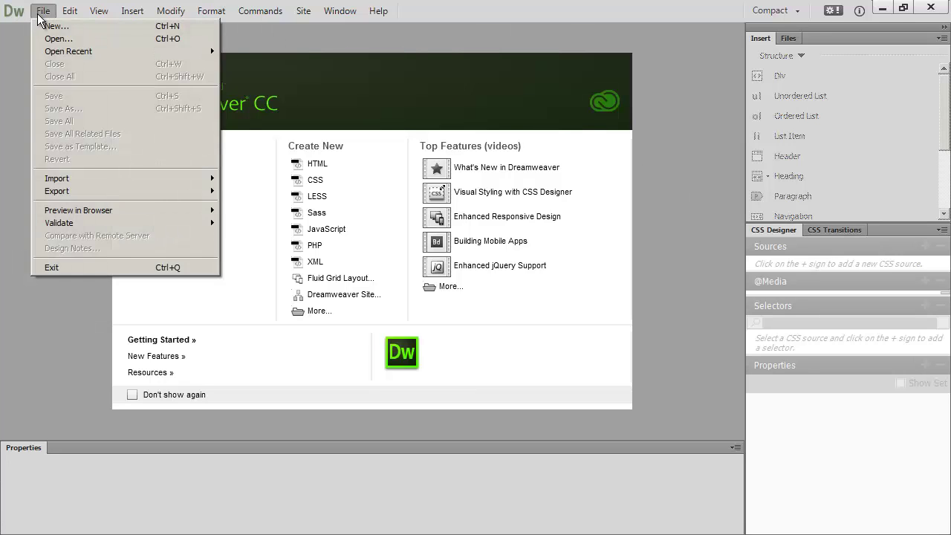
mouse_move(103, 19)
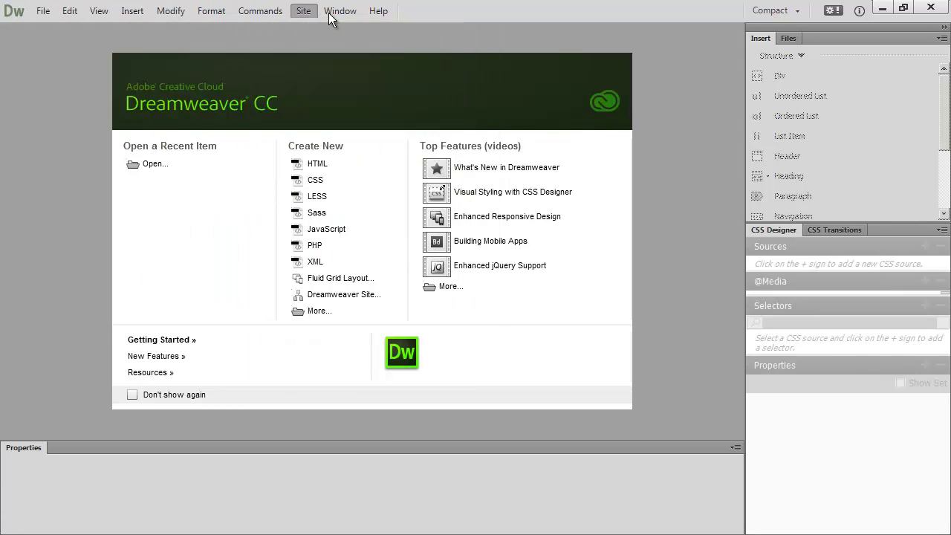
mouse_move(72, 14)
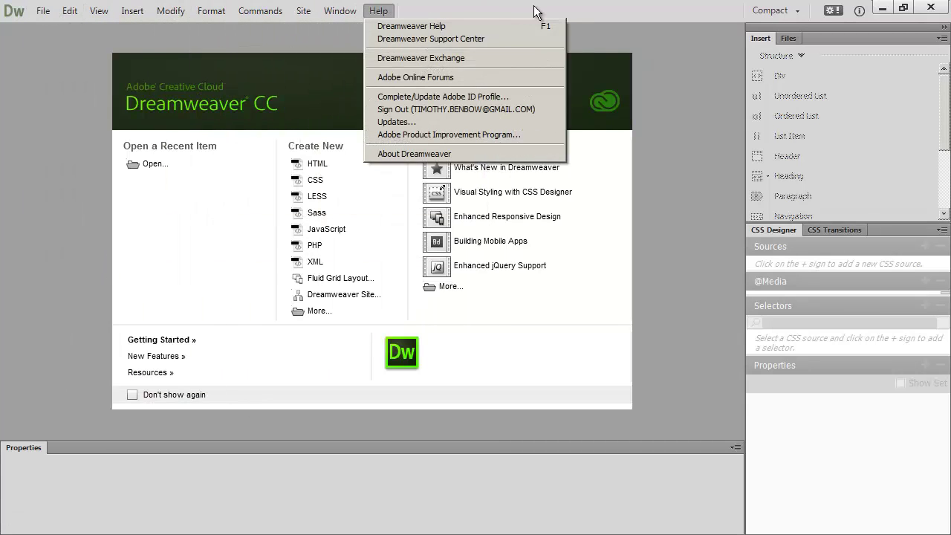
click(533, 12)
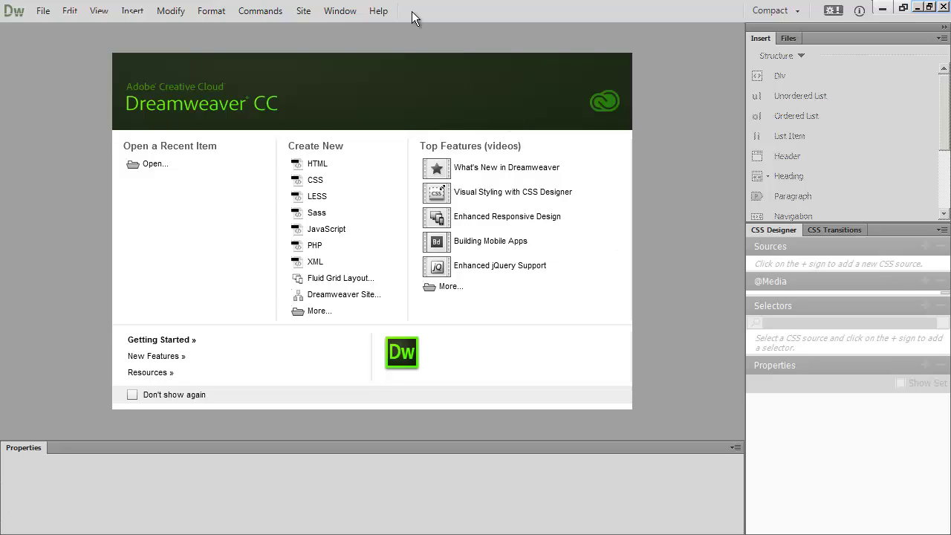
click(306, 12)
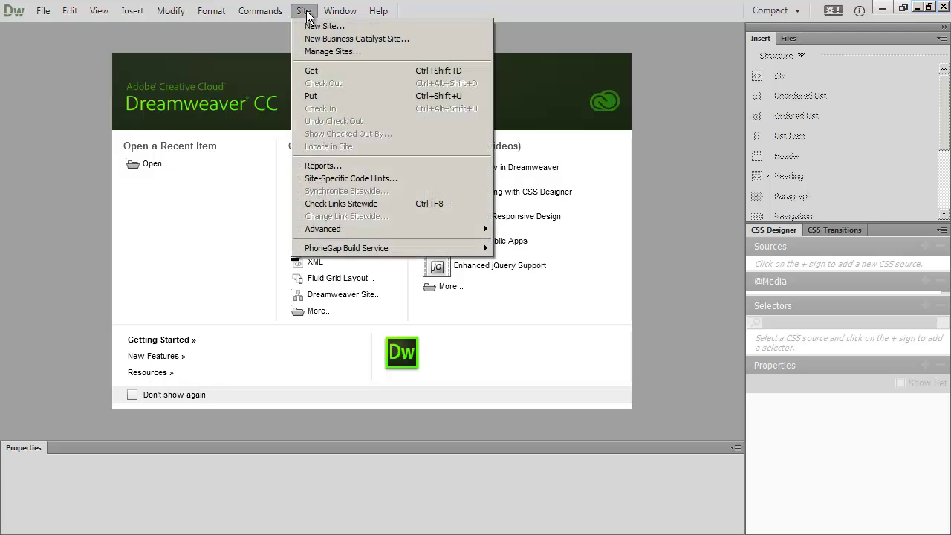
click(306, 13)
click(172, 14)
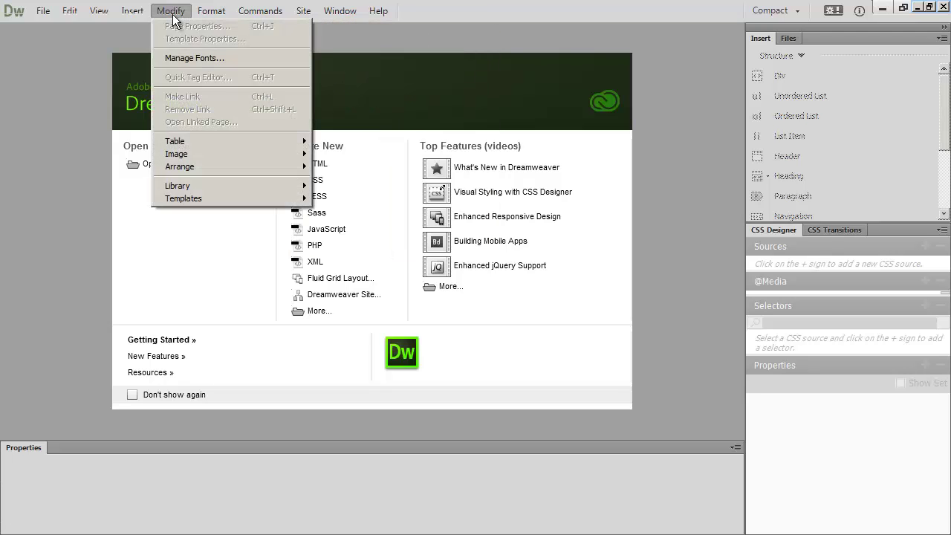
click(173, 14)
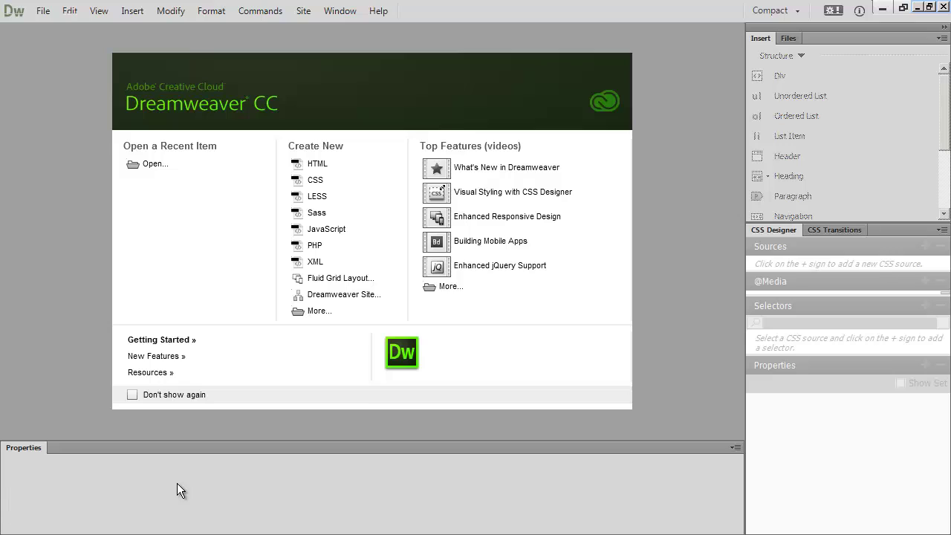
Collapse and restore the Properties panel, and alternate between the Files and Insert panels, leaving Files displayed.
double_click(26, 450)
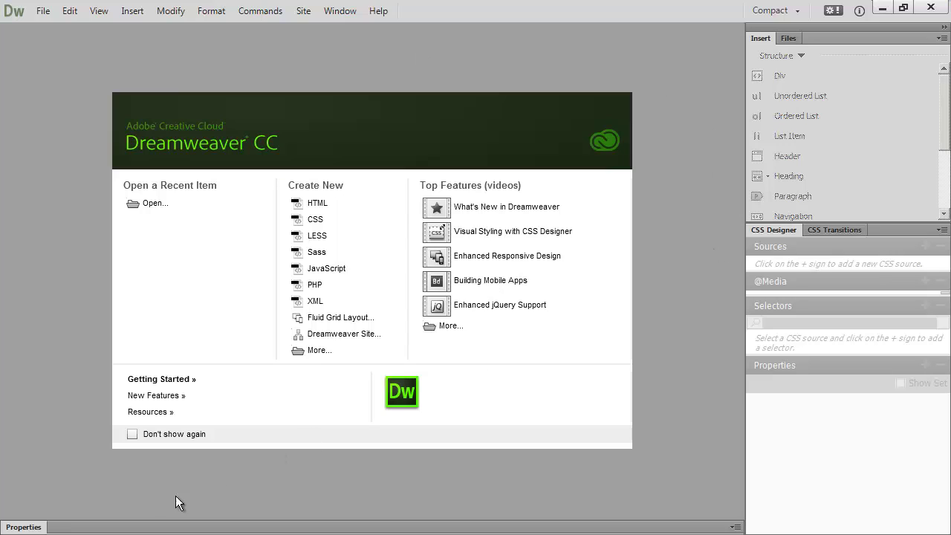
click(23, 527)
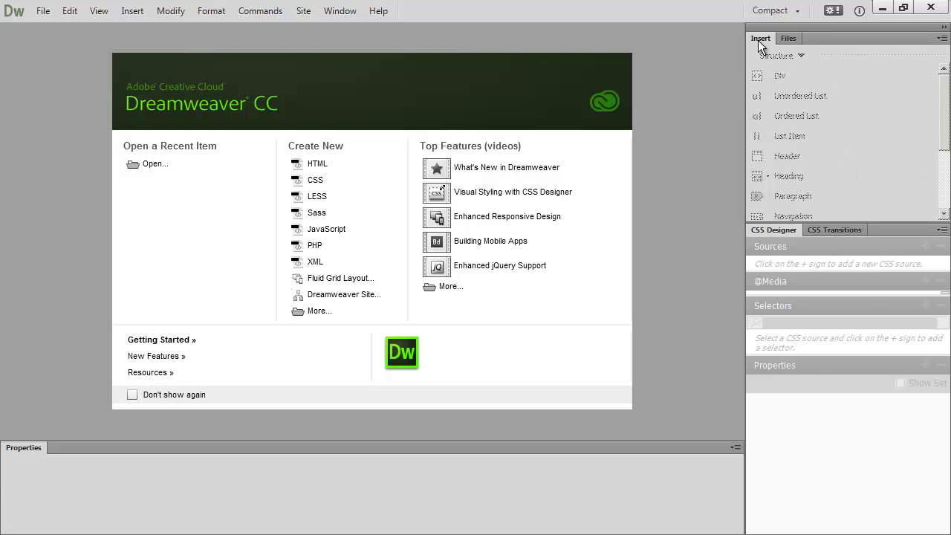
click(789, 38)
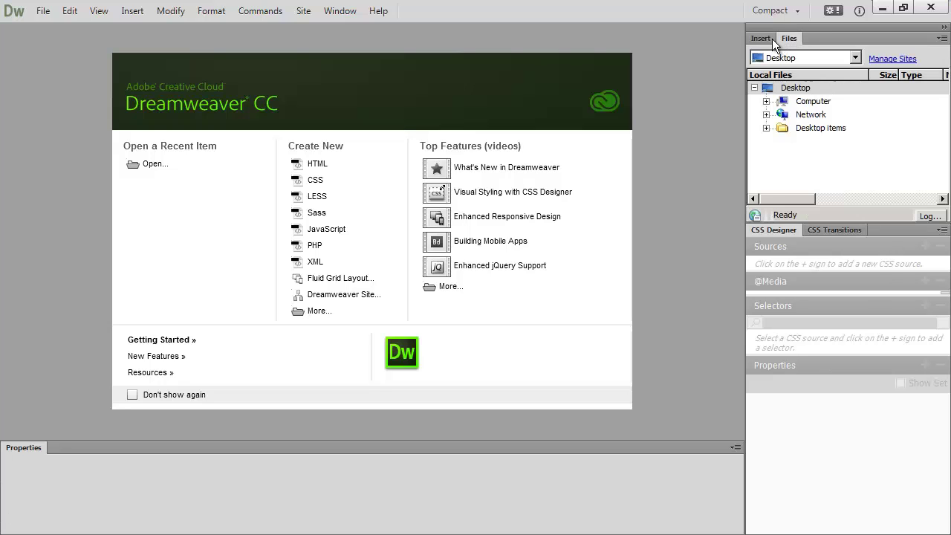
click(761, 39)
click(789, 39)
click(760, 39)
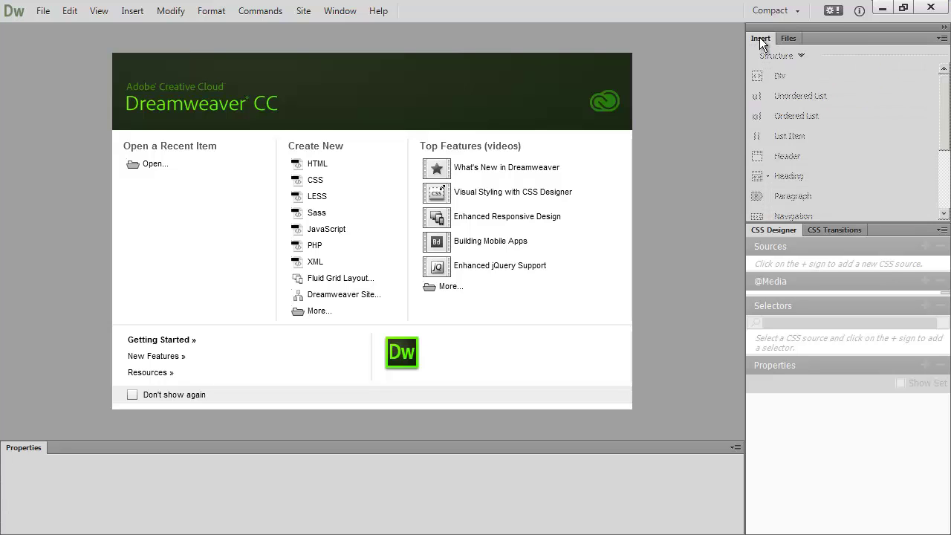
click(788, 38)
click(761, 40)
click(789, 39)
click(761, 39)
click(785, 39)
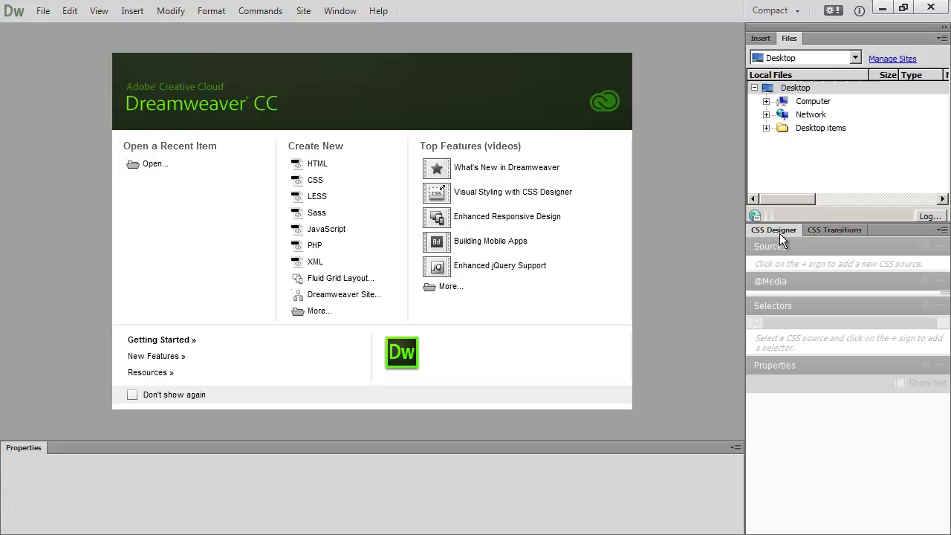
Compare the CSS Transitions and CSS Designer panels, leaving CSS Designer displayed.
click(834, 232)
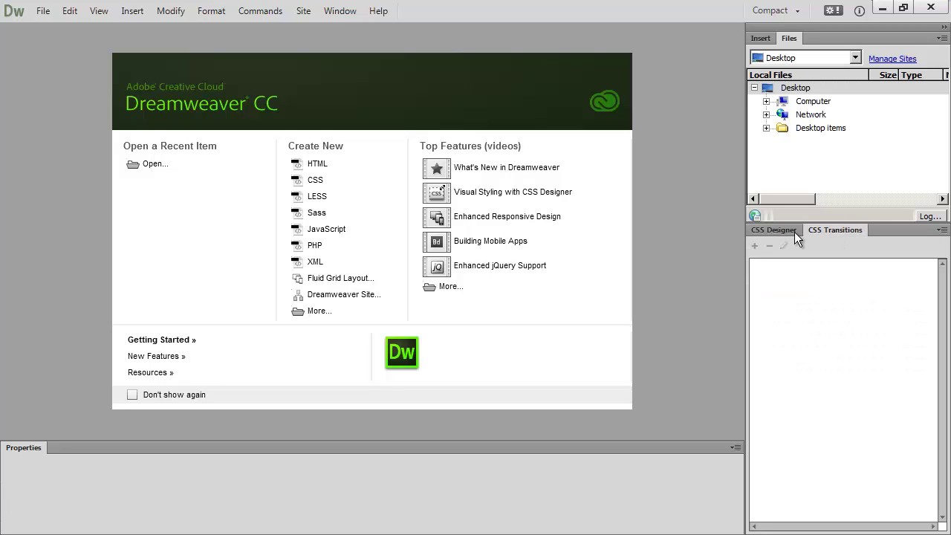
click(781, 232)
click(814, 232)
click(780, 233)
click(827, 231)
click(782, 230)
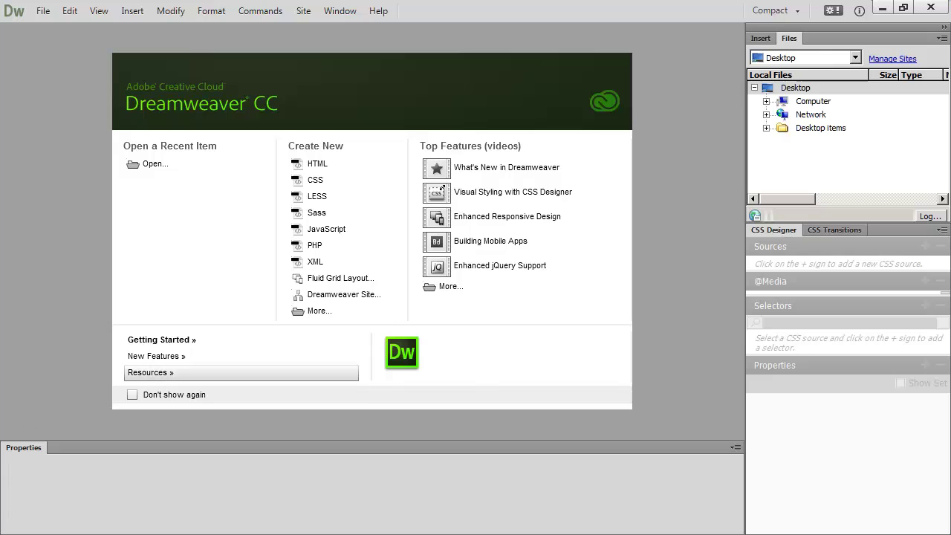
Collapse and re-expand the Properties panel and the group holding the Insert and Files panels.
click(27, 450)
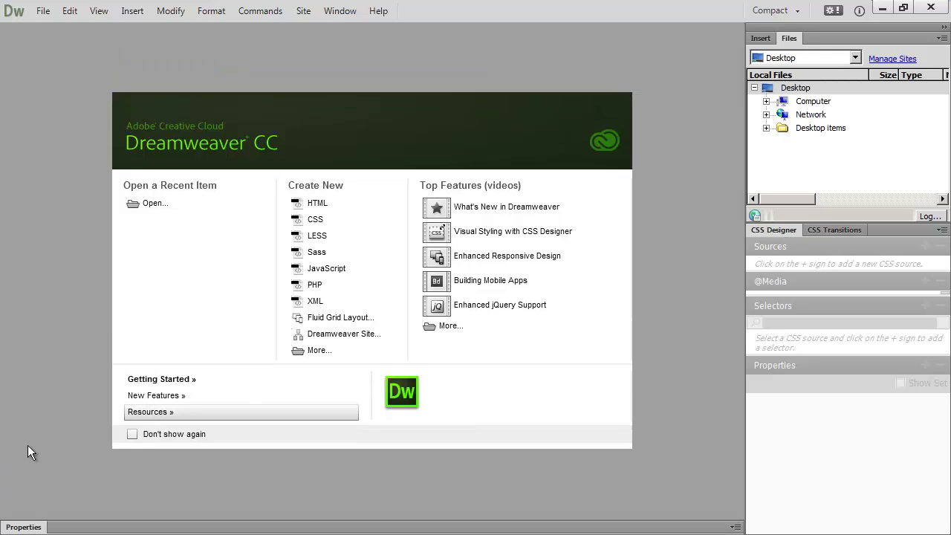
click(22, 530)
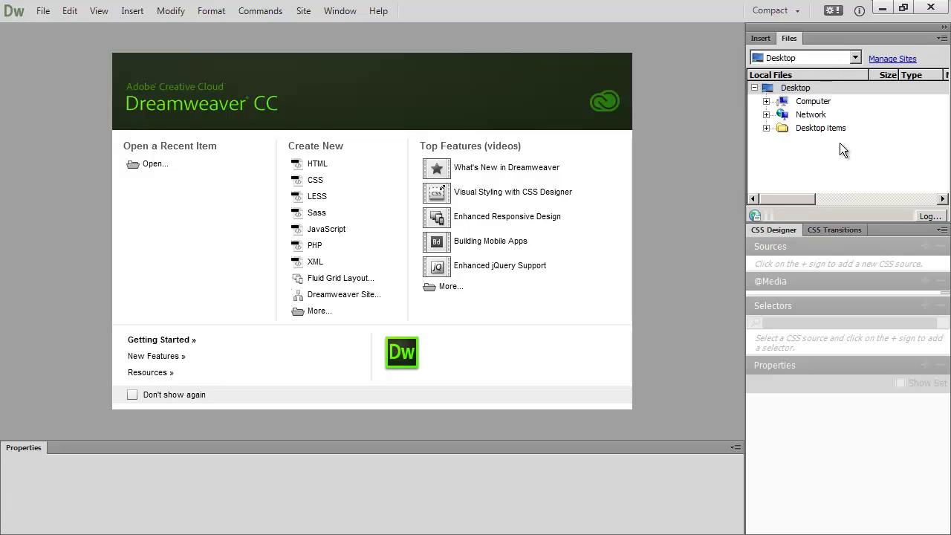
click(787, 39)
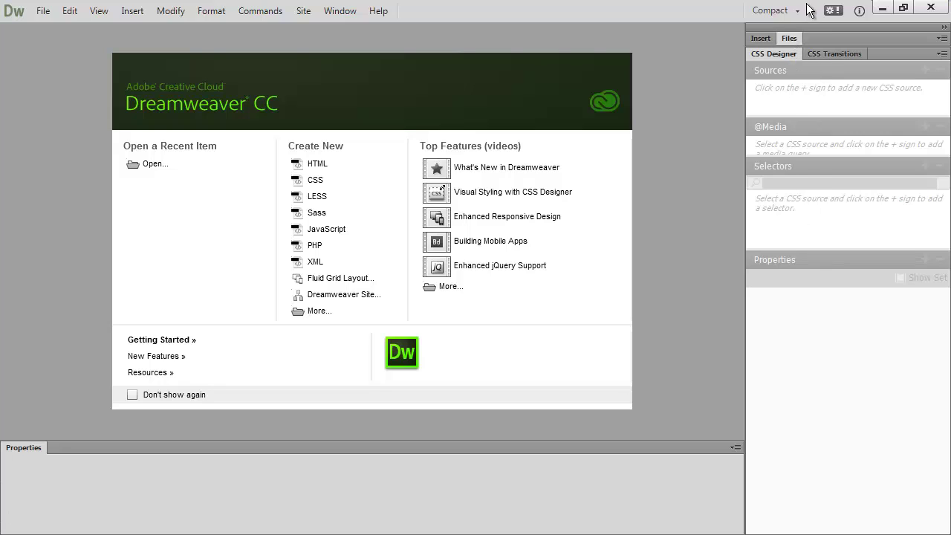
click(820, 53)
click(766, 50)
click(786, 40)
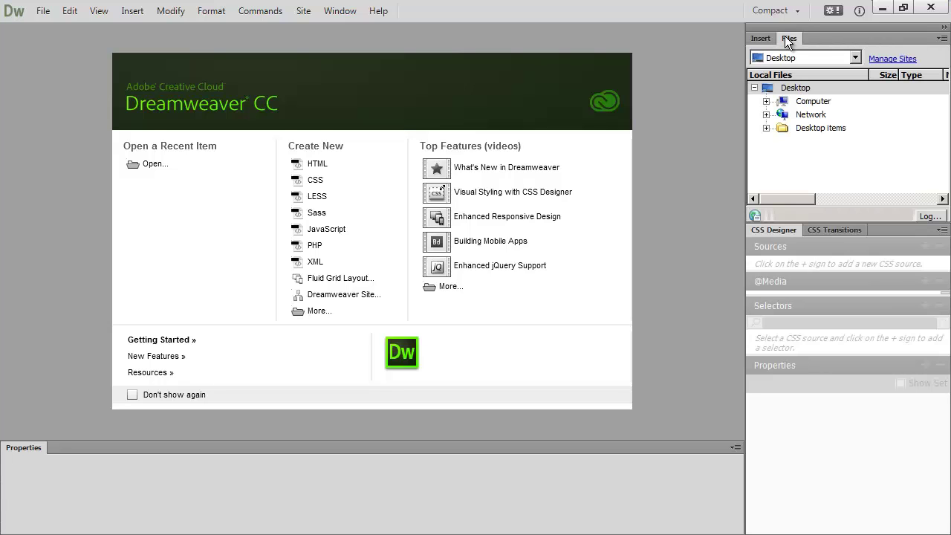
Collapse both the CSS Designer panel group and the Insert and Files panel group.
double_click(779, 231)
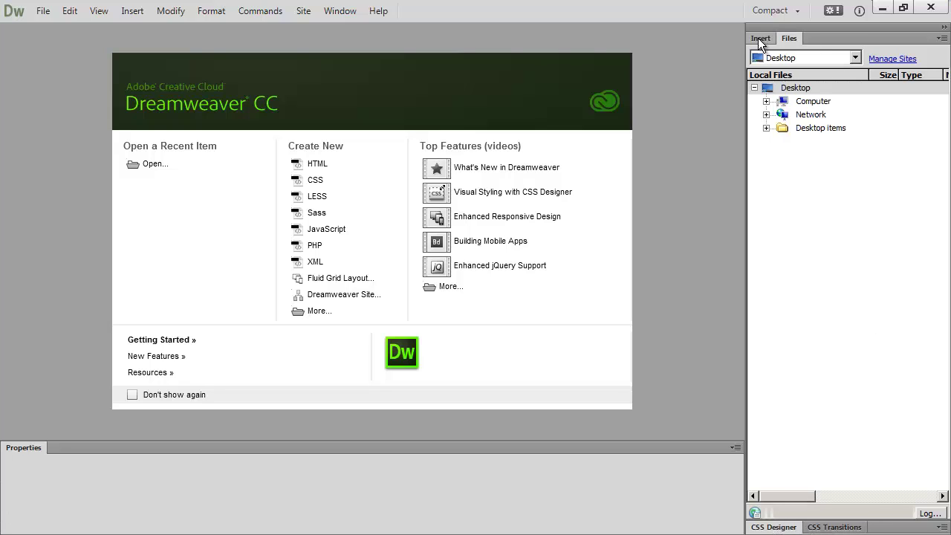
double_click(786, 38)
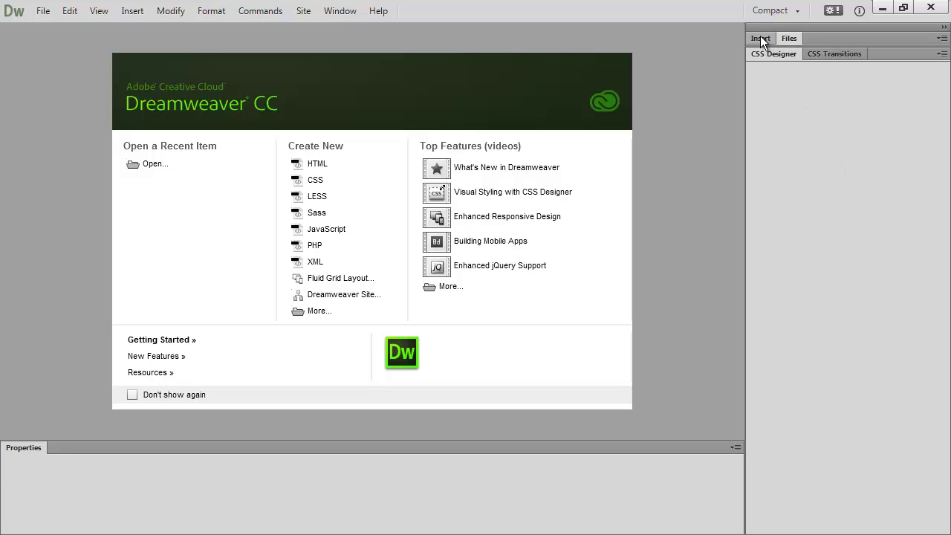
Expand the Insert and Files panel group with the Files panel displayed.
click(796, 37)
click(796, 37)
click(789, 39)
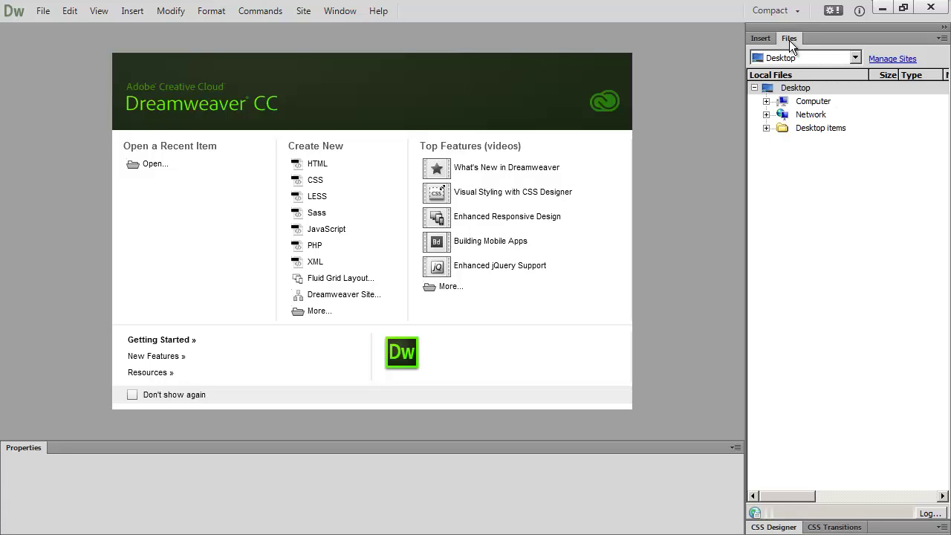
Toggle the Files panel off and on again from the list of available panels, and review that list.
click(339, 11)
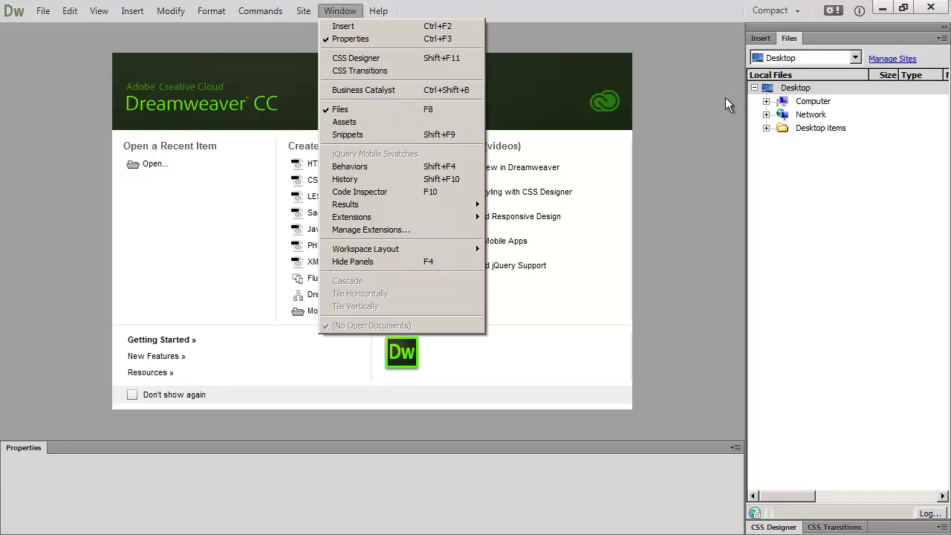
click(394, 114)
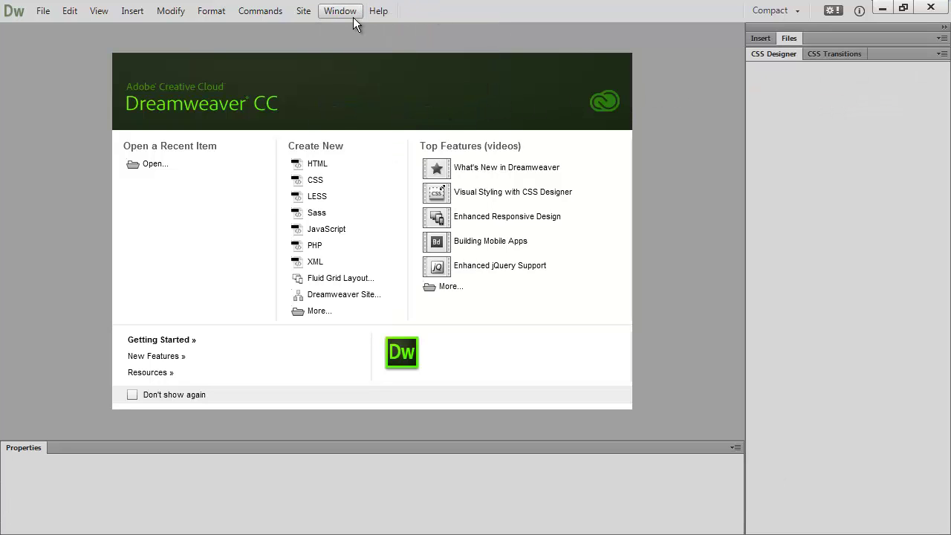
click(304, 12)
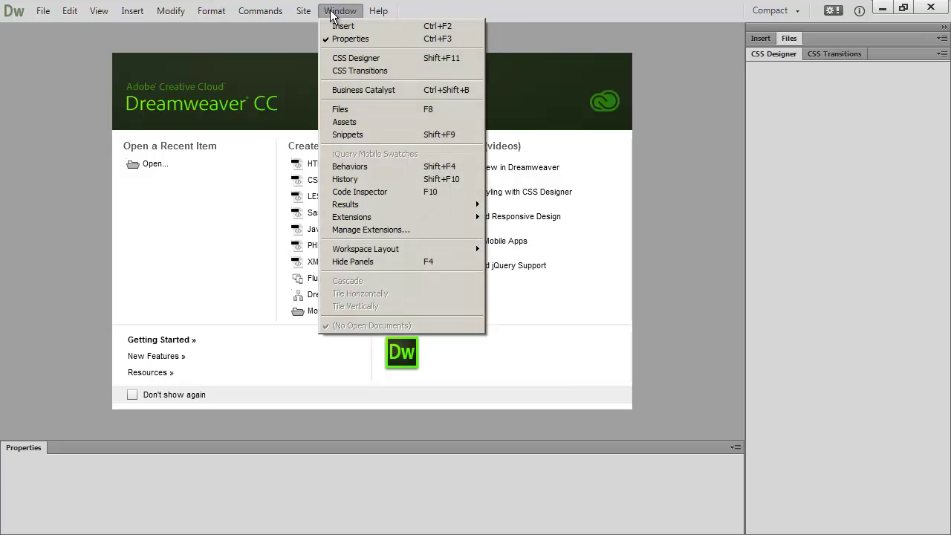
click(361, 112)
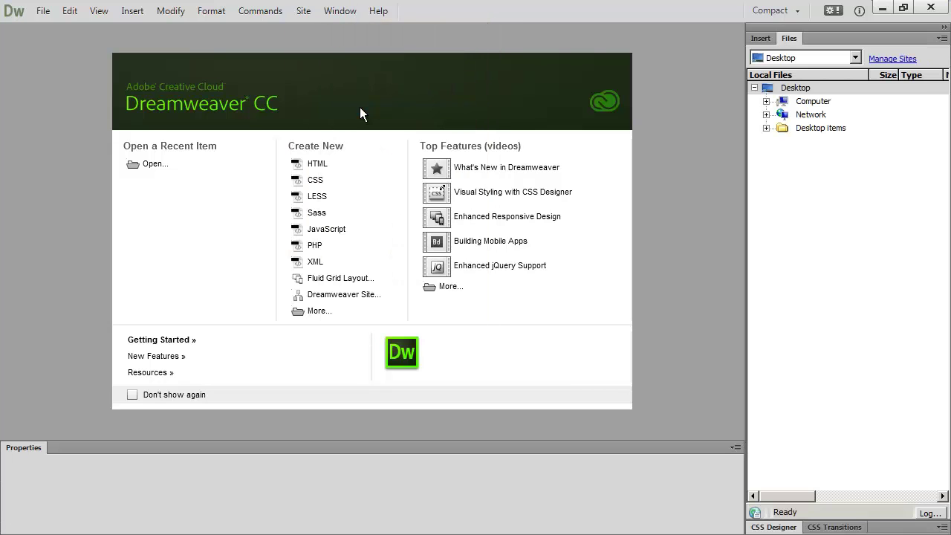
click(343, 12)
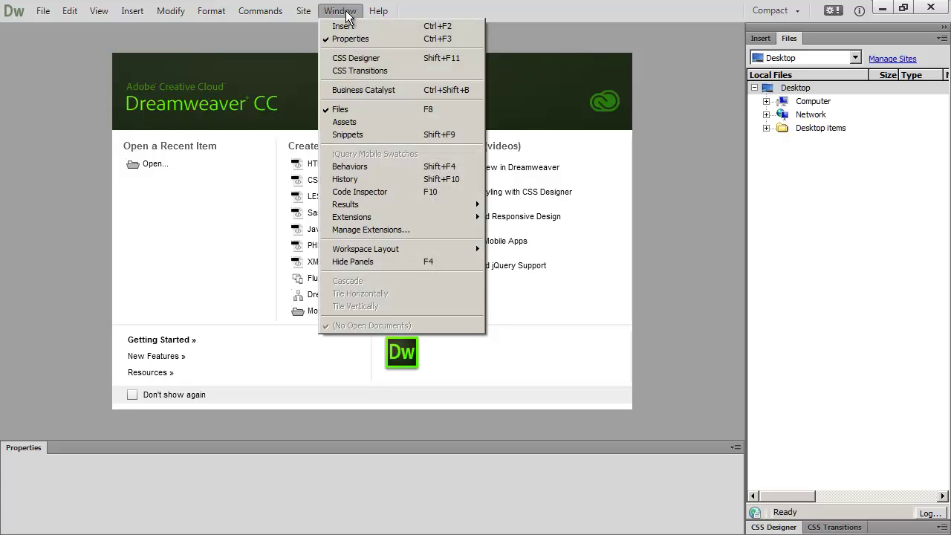
click(680, 113)
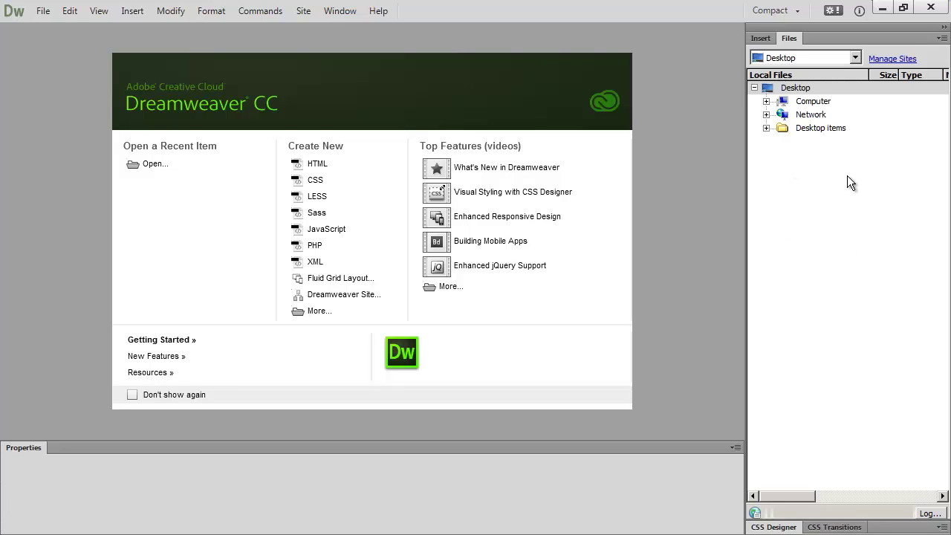
Alternate between the Insert and Files panels, leaving Insert displayed.
click(761, 38)
click(790, 37)
click(761, 37)
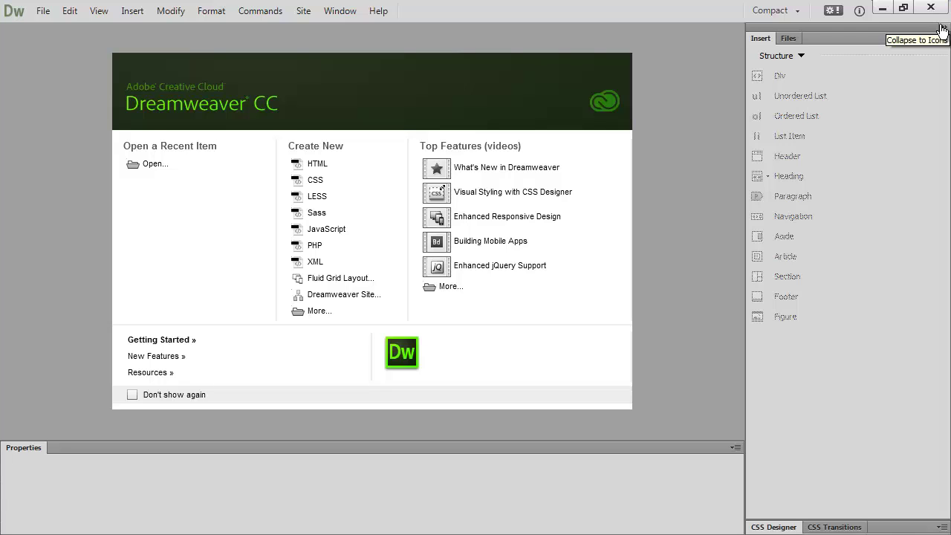
Collapse the panel dock to icons and expand it again twice, and display the Files panel.
click(943, 29)
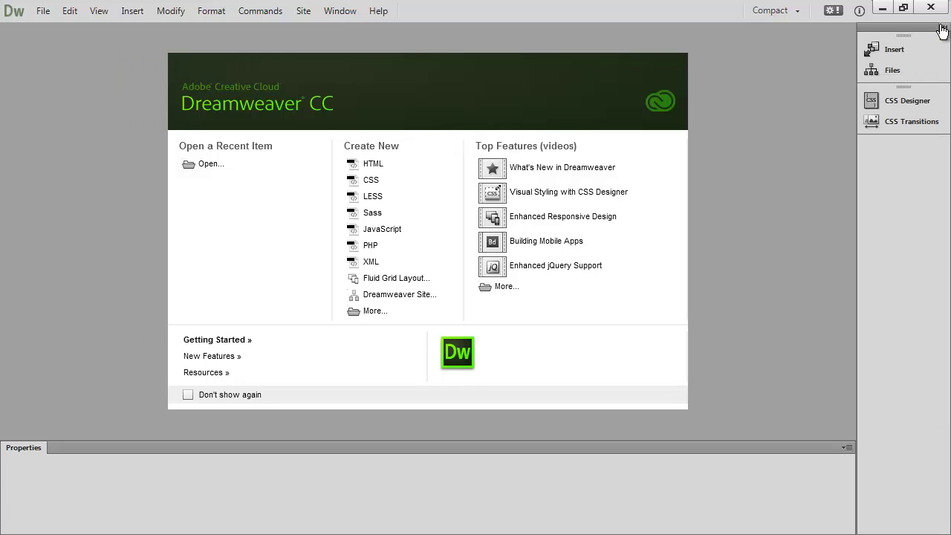
click(943, 30)
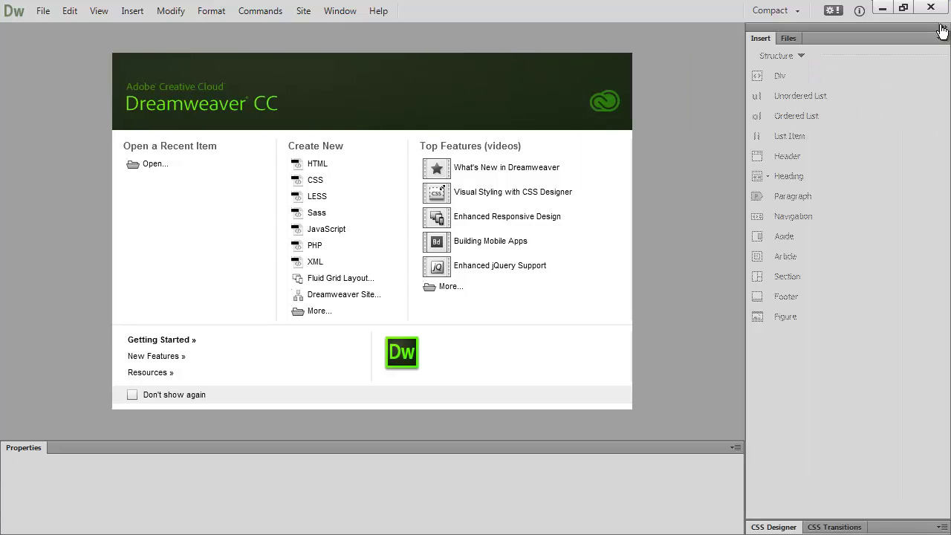
click(942, 29)
click(942, 30)
click(788, 37)
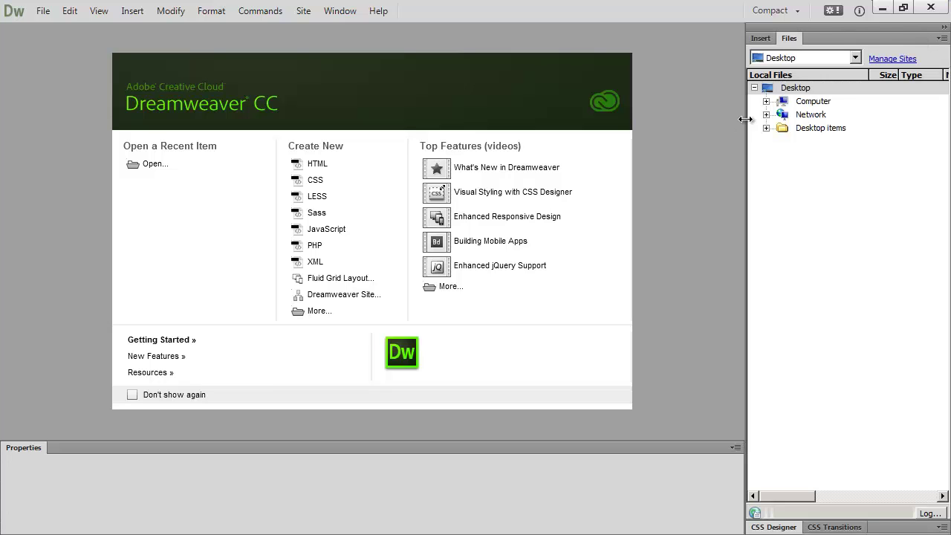
Widen the panel dock and collapse it to icons.
drag(745, 119, 677, 134)
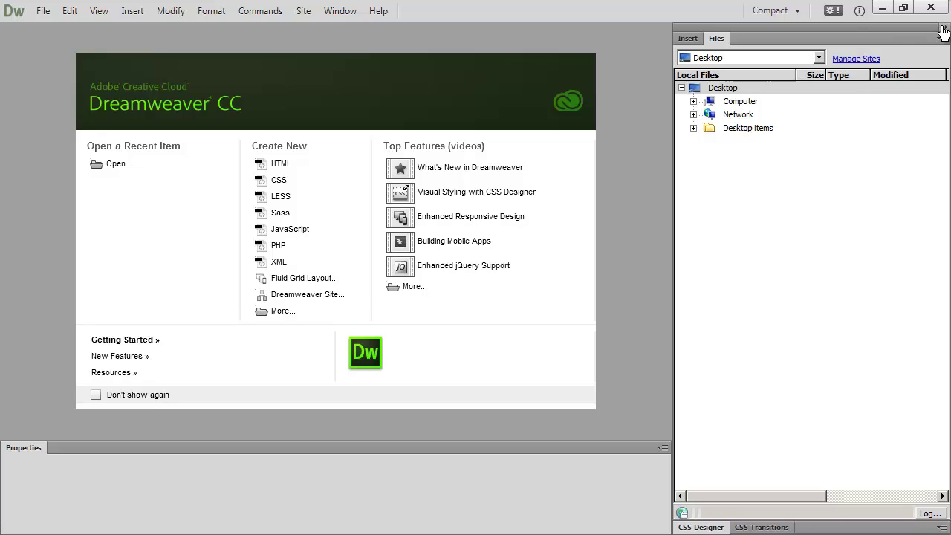
click(944, 28)
click(944, 30)
click(944, 29)
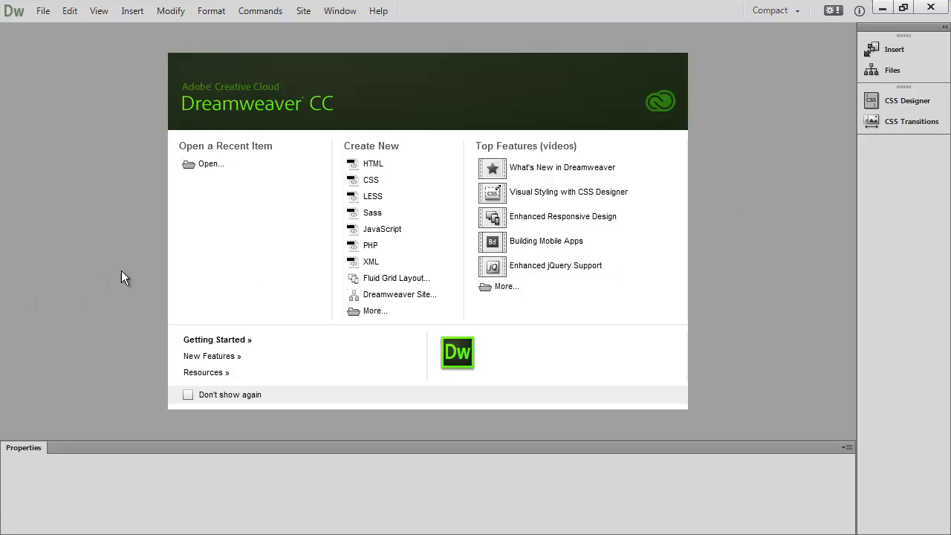
Collapse the Properties panel, and expand the panel dock to toggle the Files group before returning the dock to icons.
double_click(25, 448)
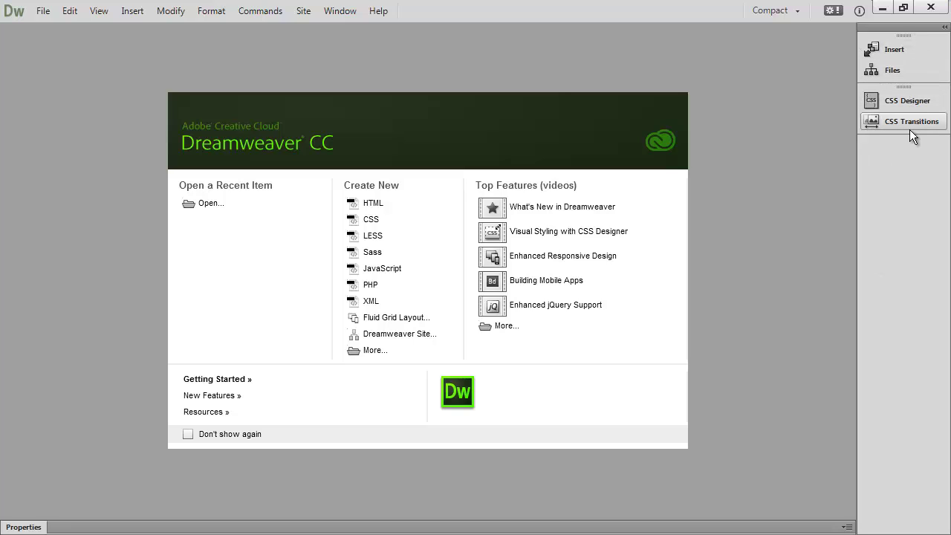
click(946, 27)
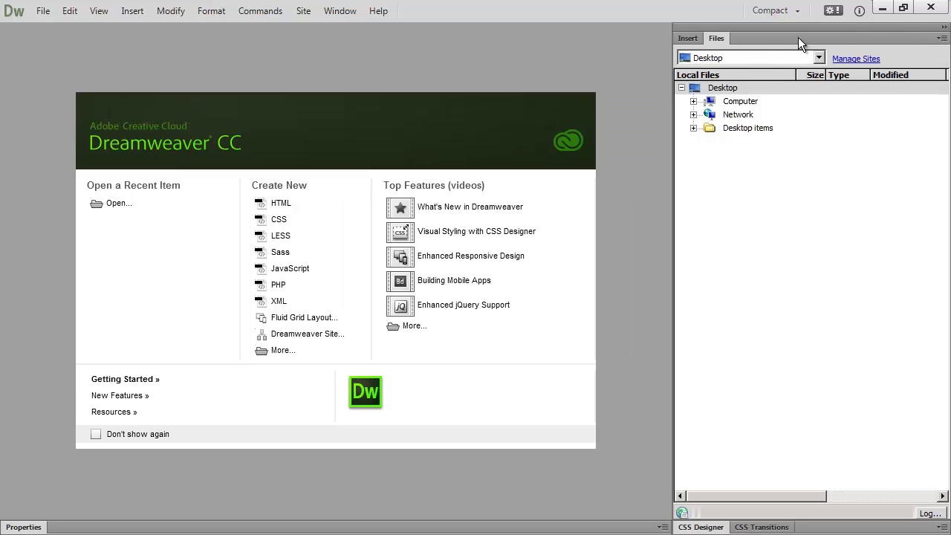
click(717, 40)
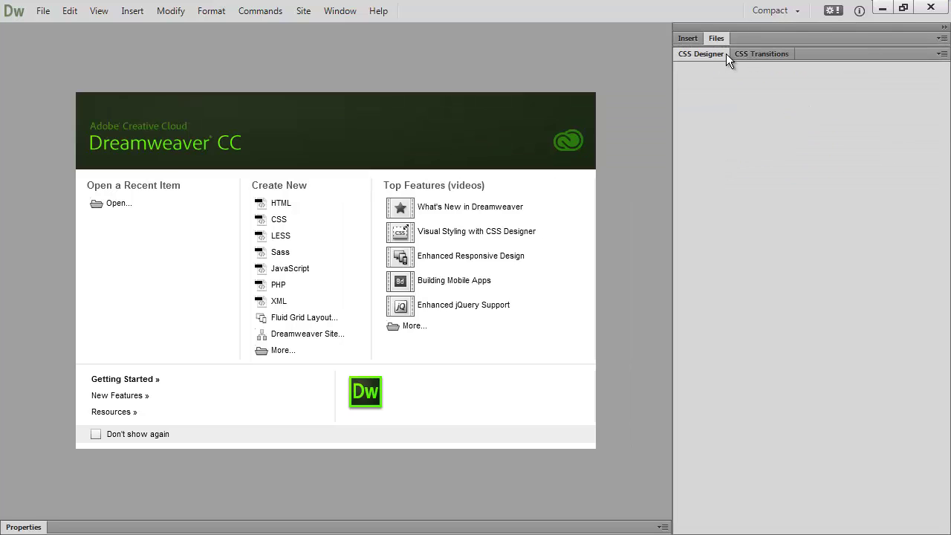
click(720, 39)
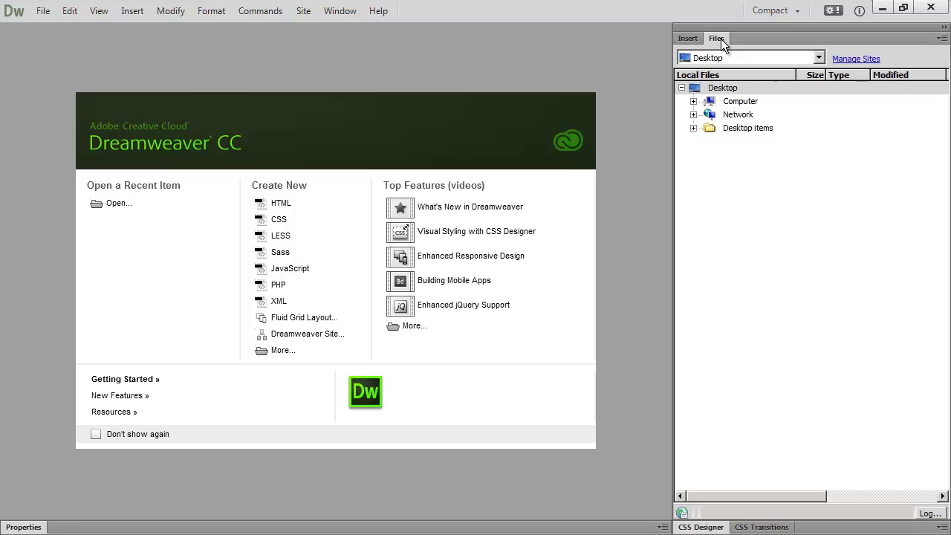
click(943, 28)
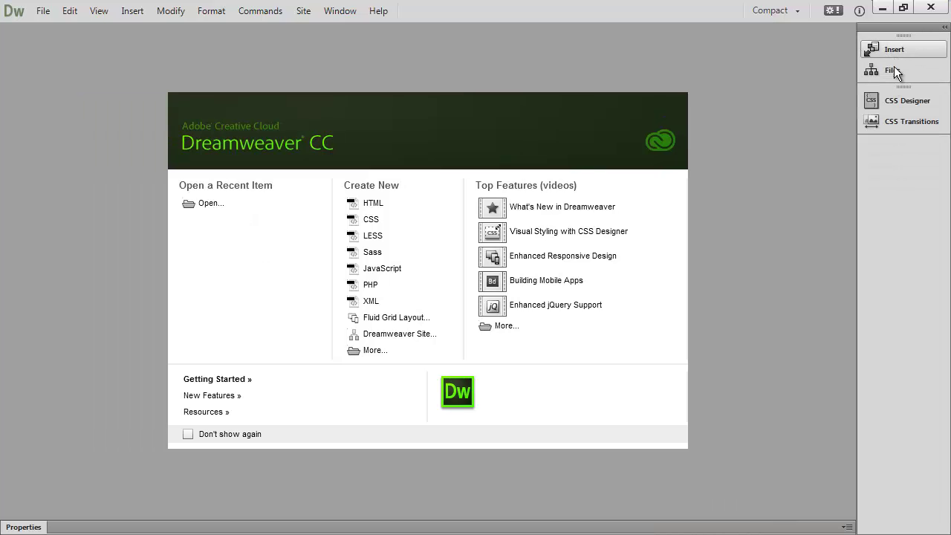
Open the Files, Insert and CSS Designer panels in turn from the icon dock, and enlarge the Files pop-out panel.
click(894, 72)
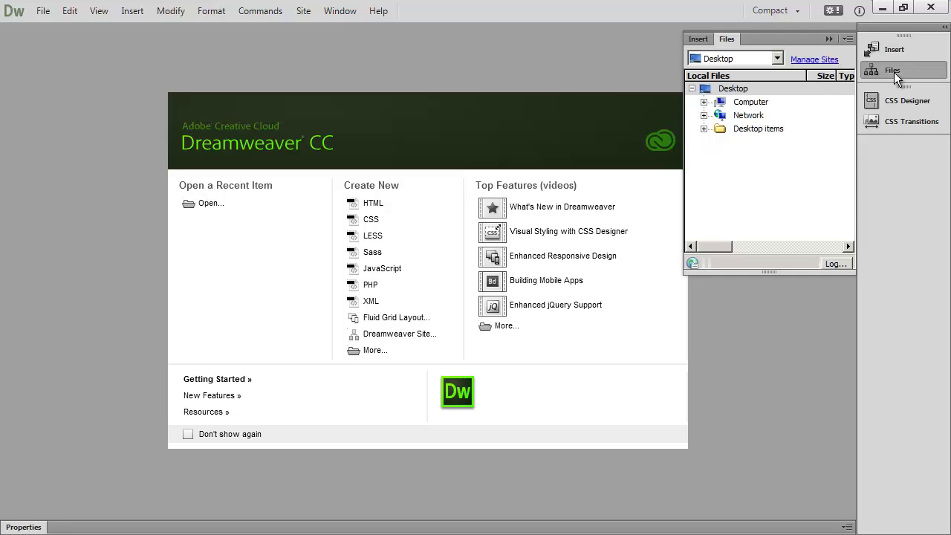
click(893, 51)
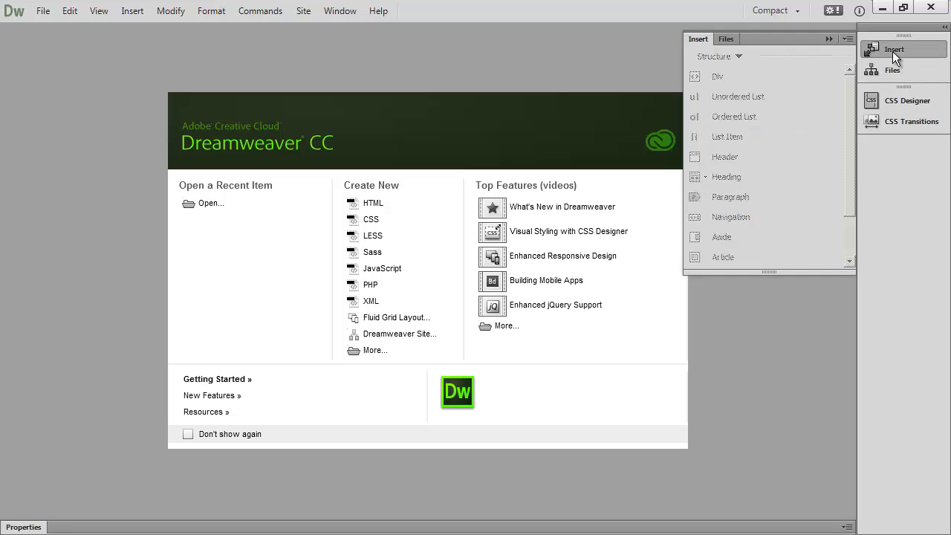
click(894, 72)
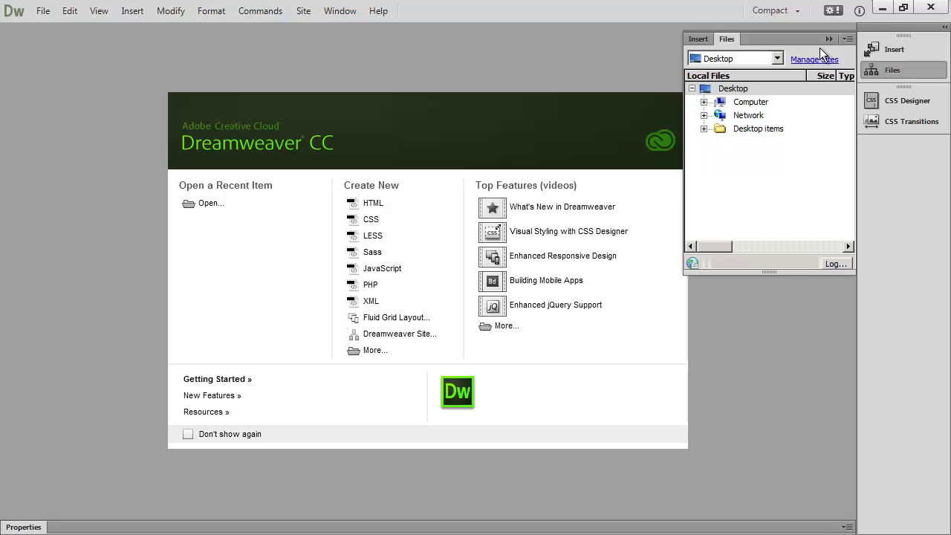
click(891, 51)
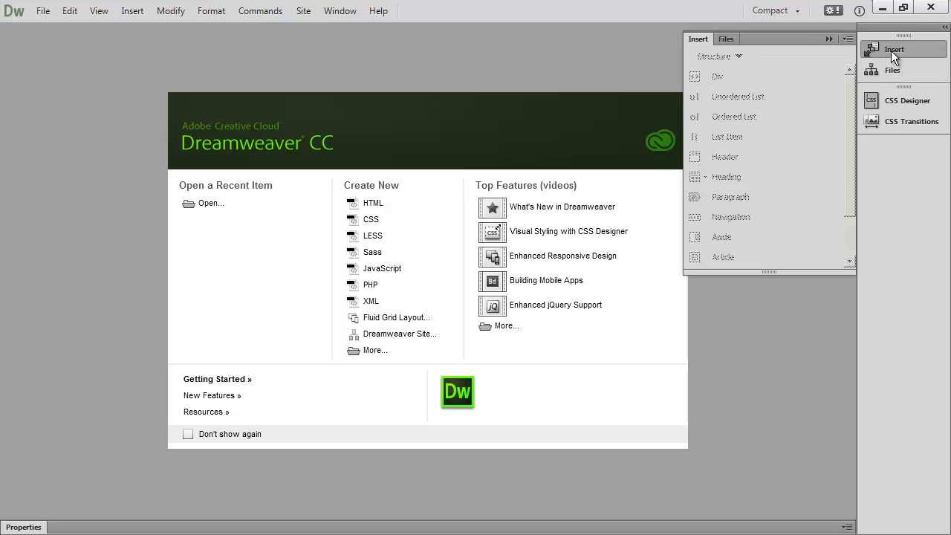
click(903, 103)
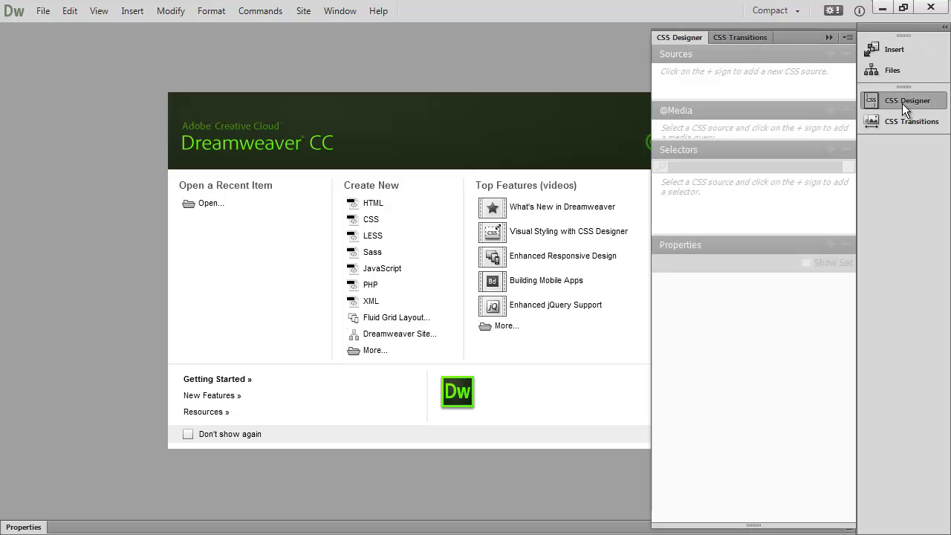
click(901, 69)
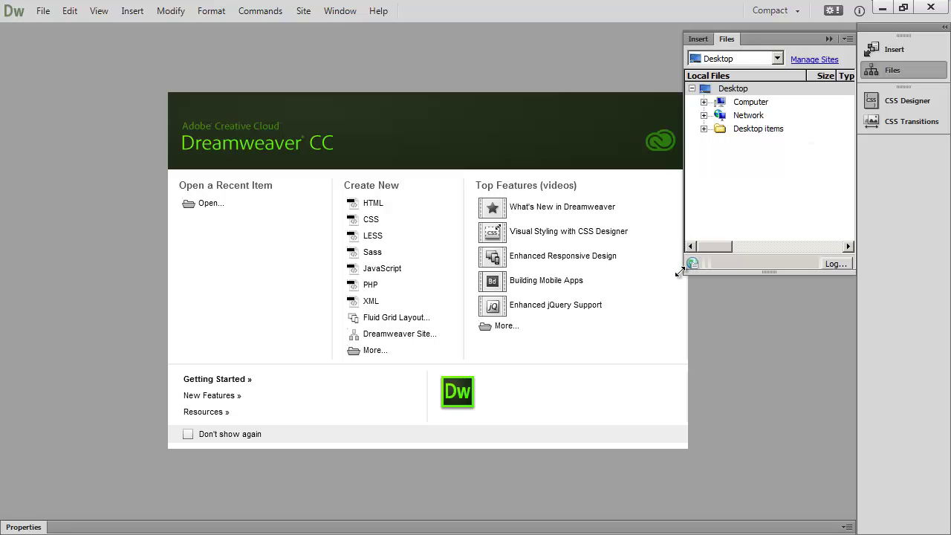
drag(685, 274, 608, 431)
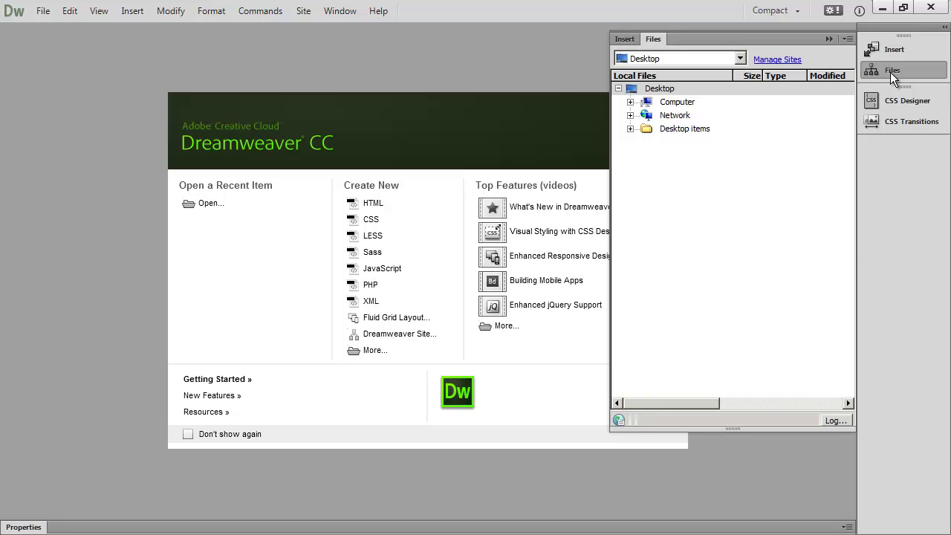
Open the CSS Designer, CSS Transitions, Files and Insert panels in turn from the icon dock, and close the pop-out panel.
click(905, 97)
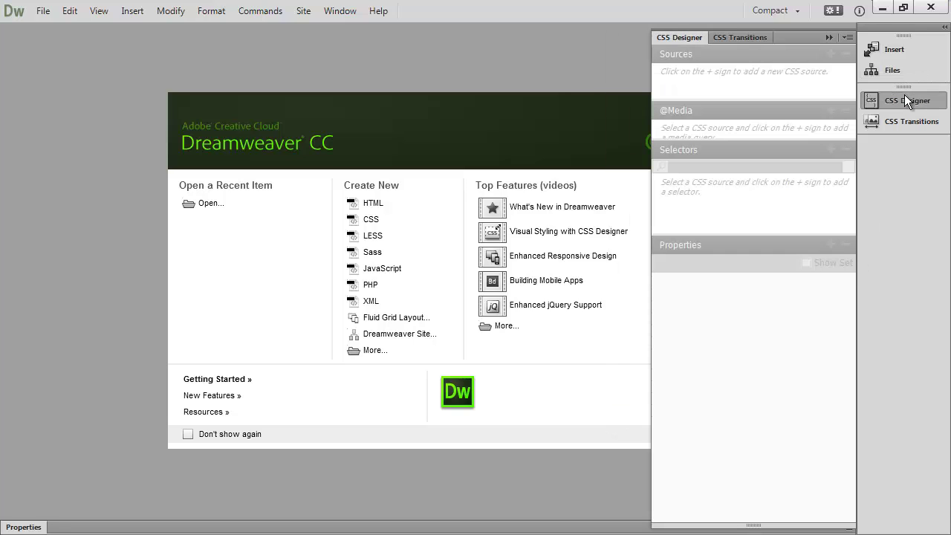
click(915, 129)
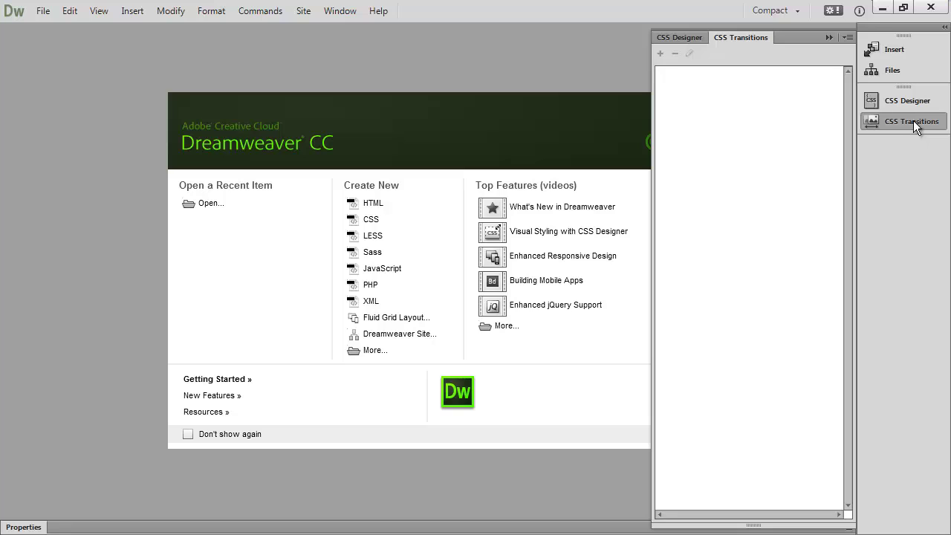
click(905, 71)
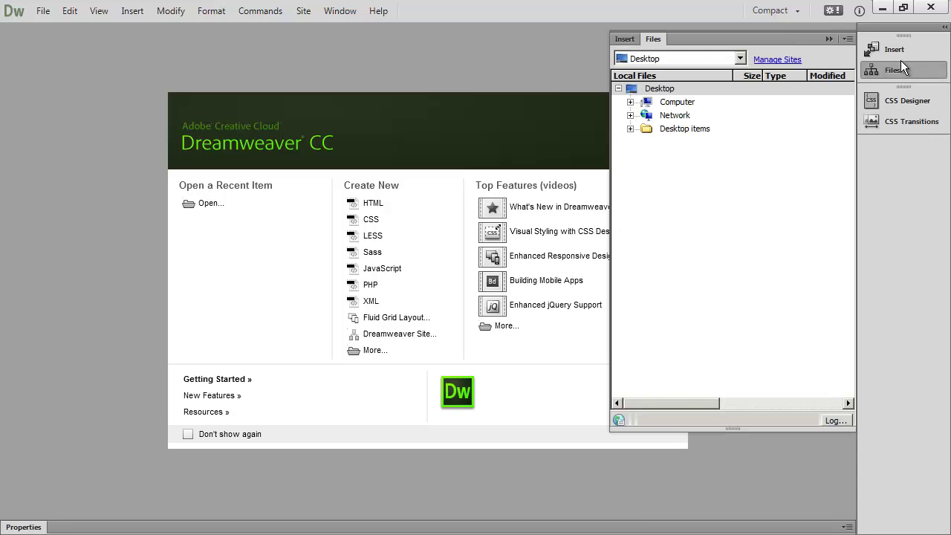
click(896, 49)
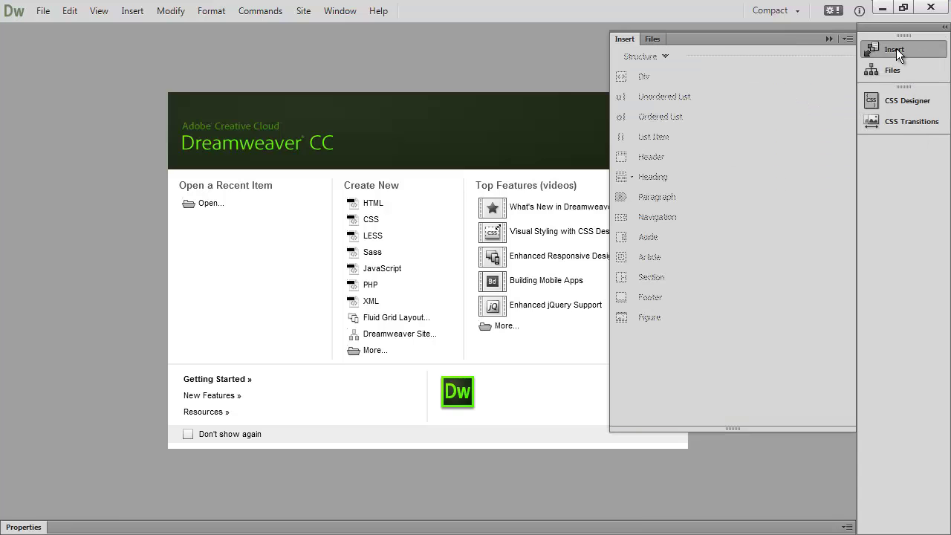
click(897, 69)
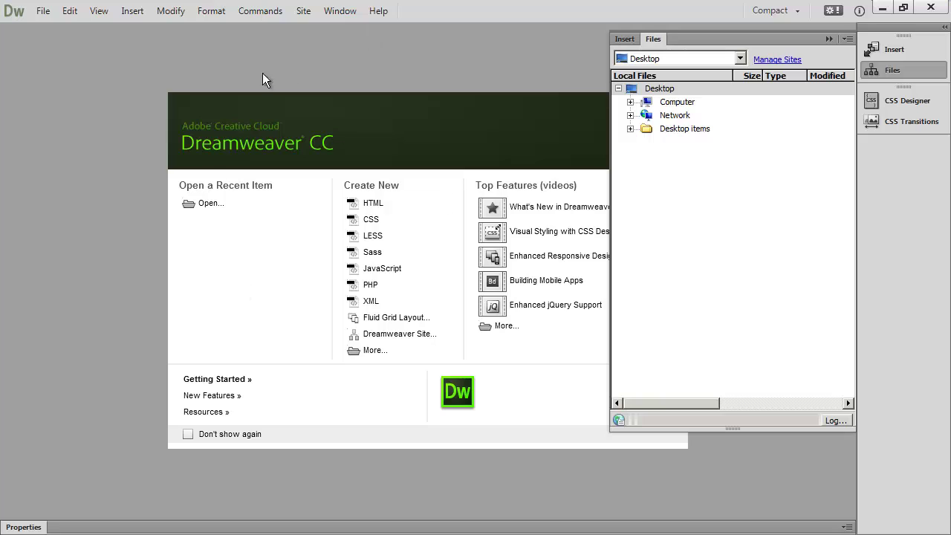
click(898, 71)
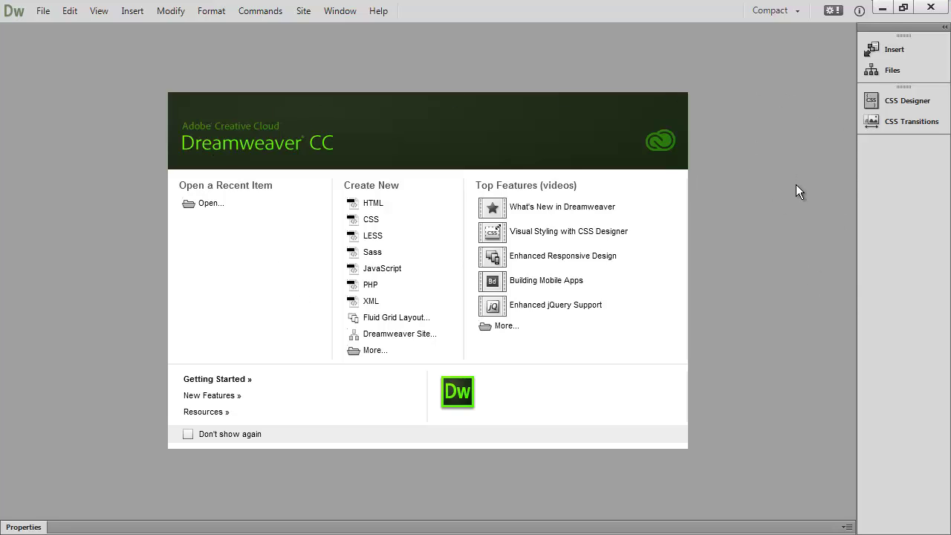
Expand the panel dock to full panels and narrow it to leave more room for the document area.
click(944, 28)
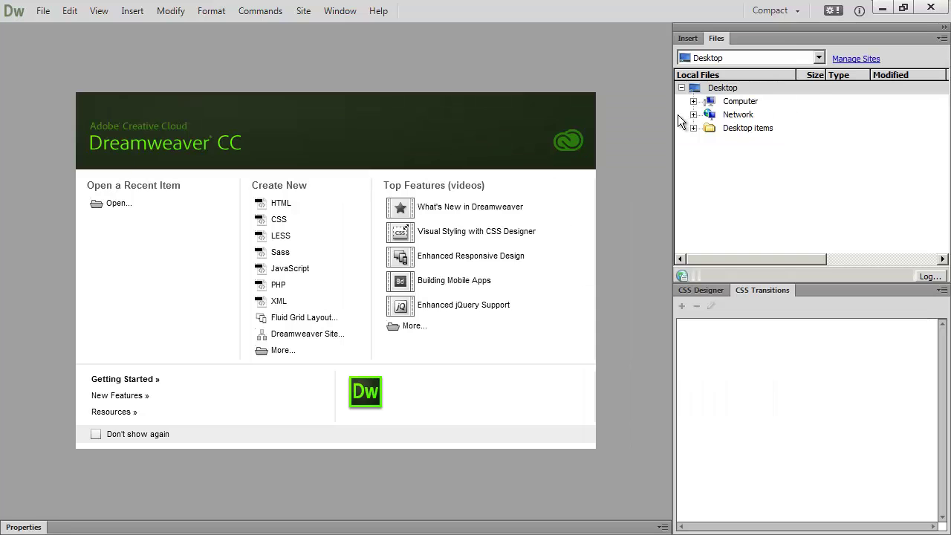
drag(672, 117, 763, 119)
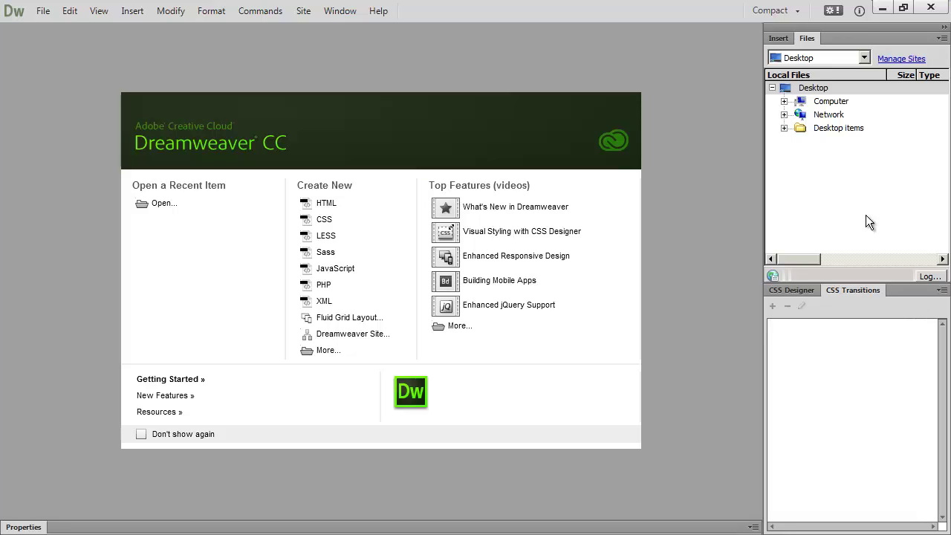
Collapse and re-expand the narrowed panel dock twice, and restore the Properties panel.
click(944, 31)
click(944, 31)
click(943, 32)
click(944, 31)
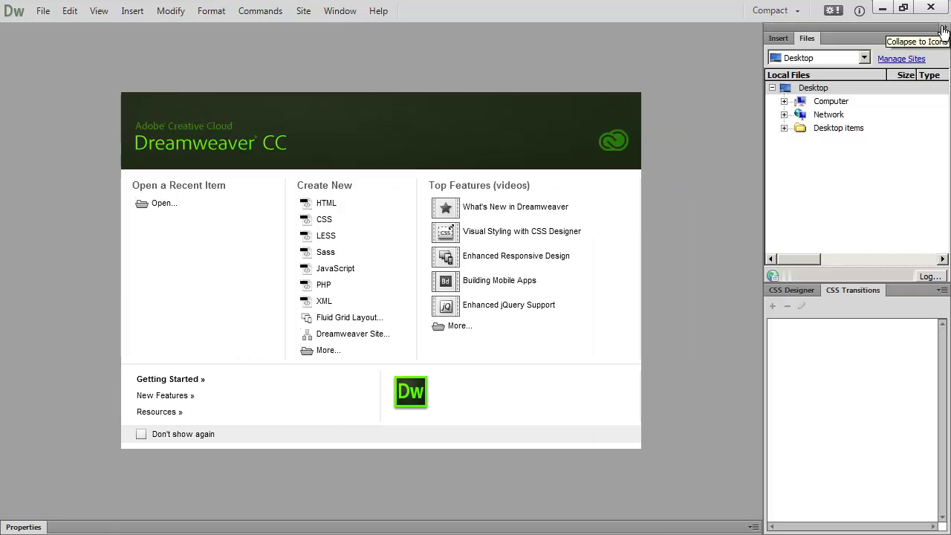
click(23, 527)
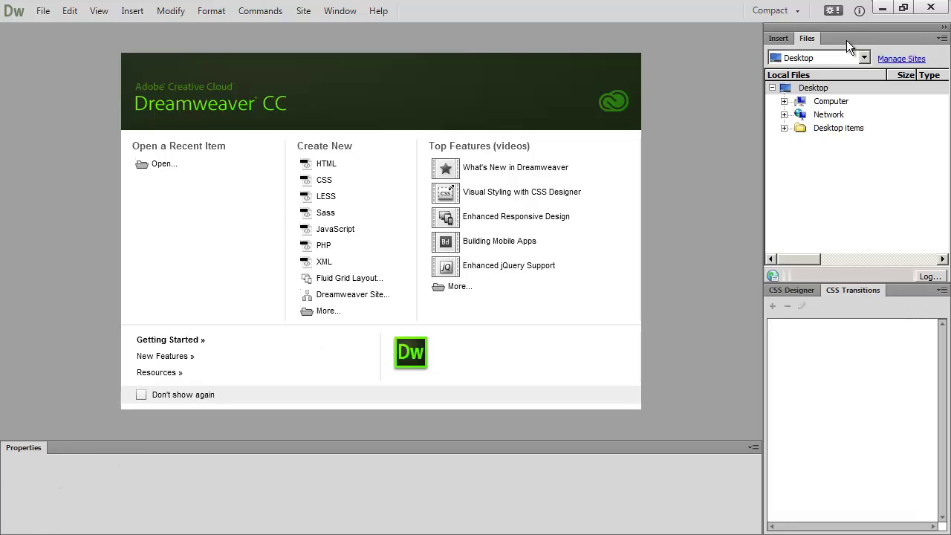
Collapse and re-expand the panel dock, and minimize and restore the Properties panel.
click(944, 31)
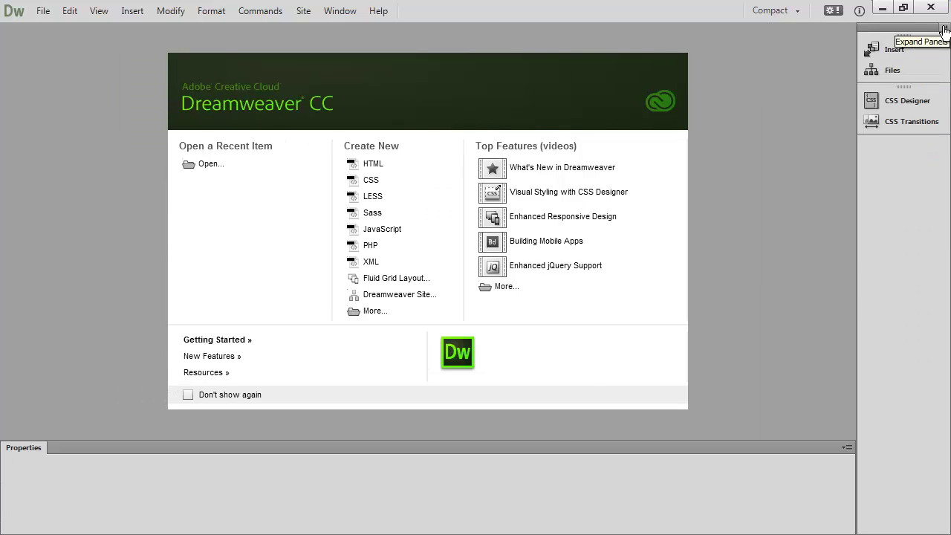
click(945, 29)
double_click(12, 449)
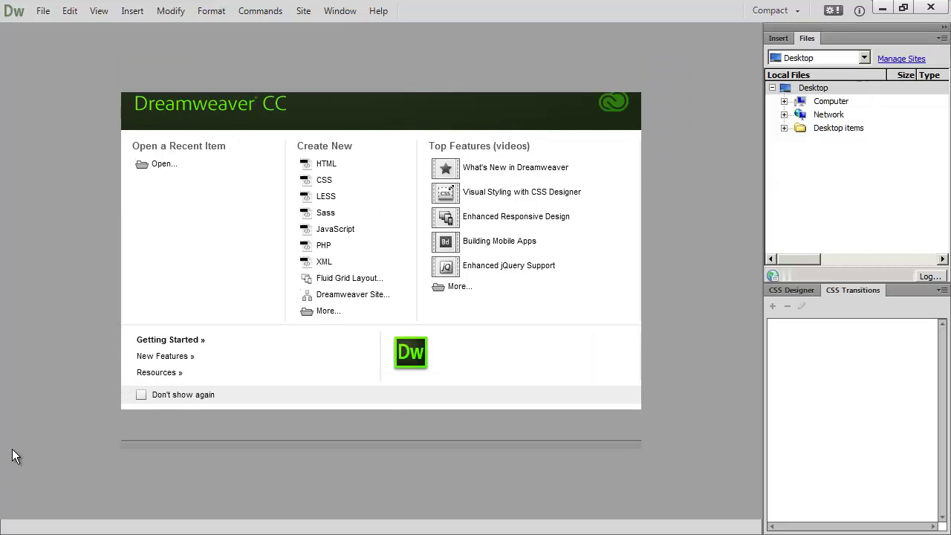
click(24, 525)
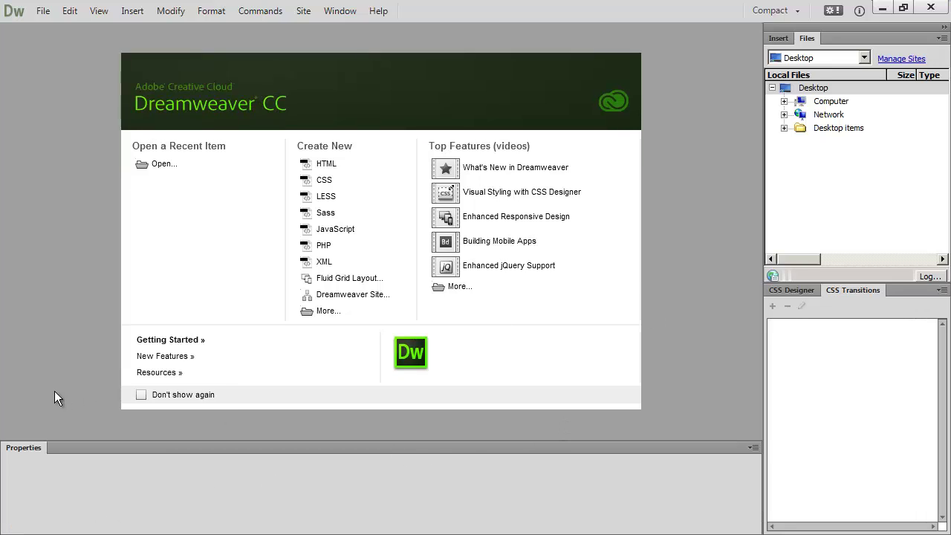
Collapse the CSS panel group to enlarge the Files panel, and check its list of drives and sites, keeping Desktop selected.
double_click(851, 292)
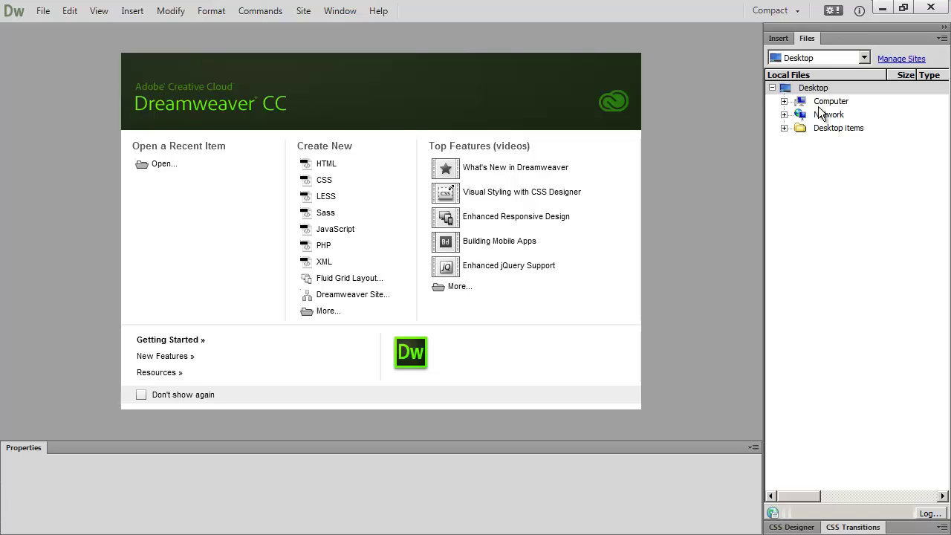
click(808, 60)
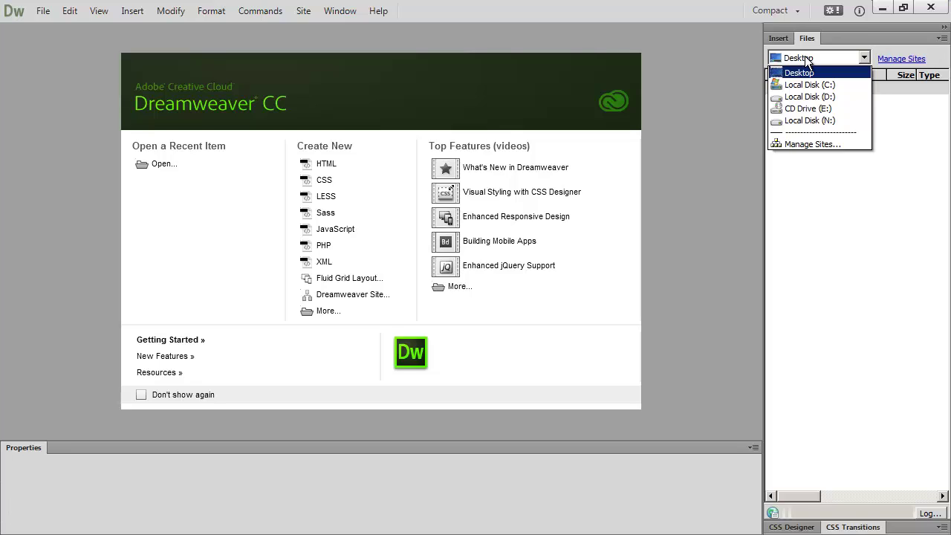
click(810, 72)
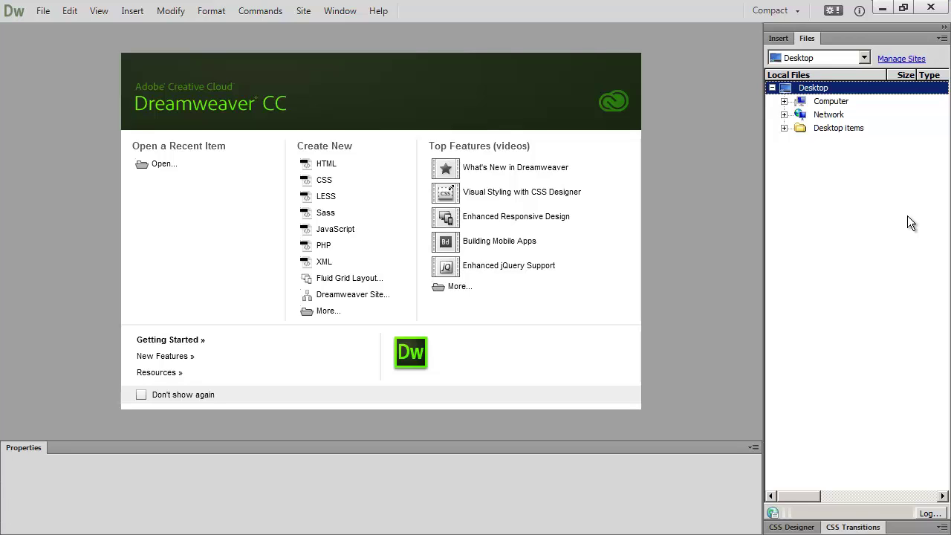
Start a new site definition and look through its Servers, Version Control and Advanced Settings categories.
click(304, 13)
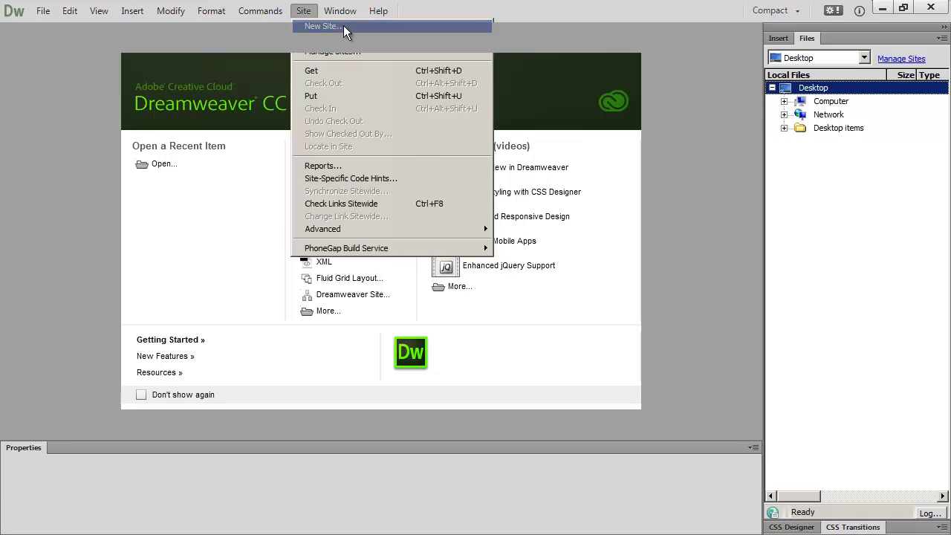
click(343, 27)
drag(491, 118, 414, 86)
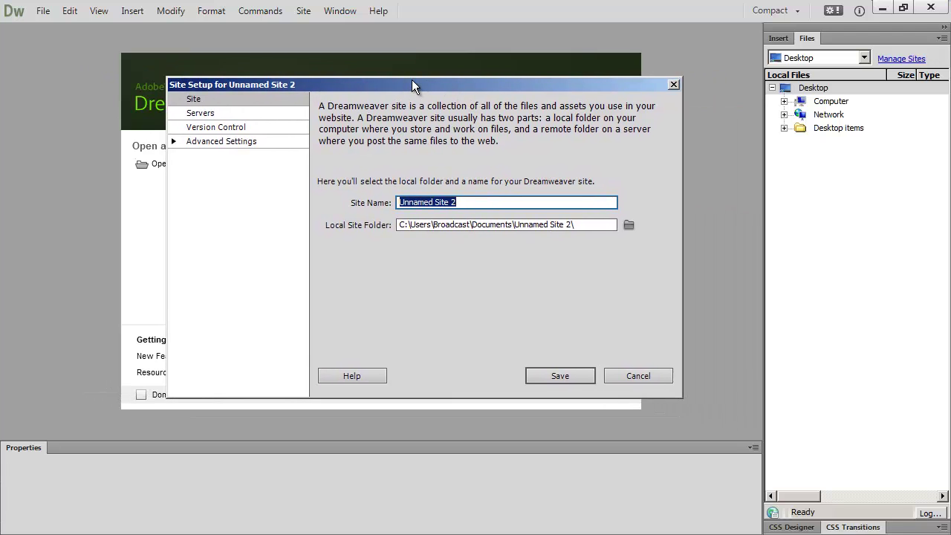
click(229, 112)
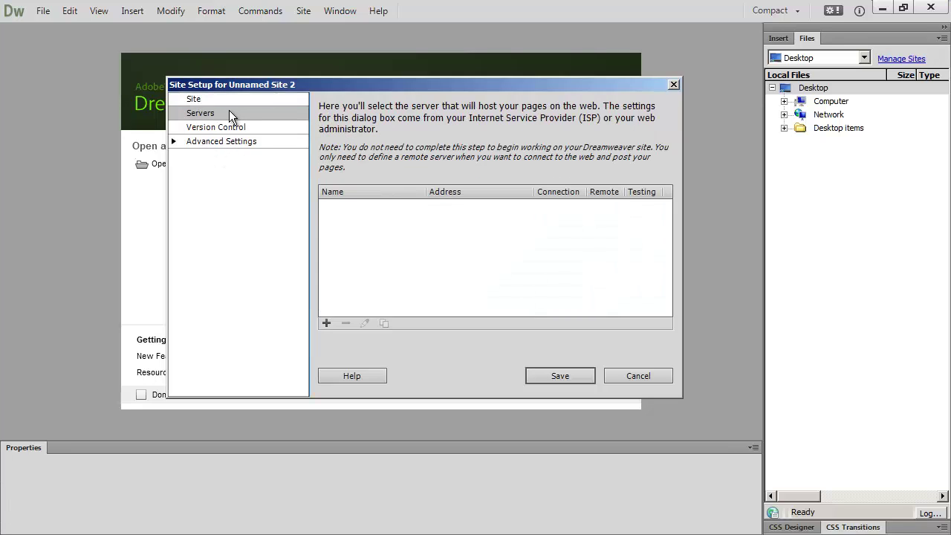
click(230, 129)
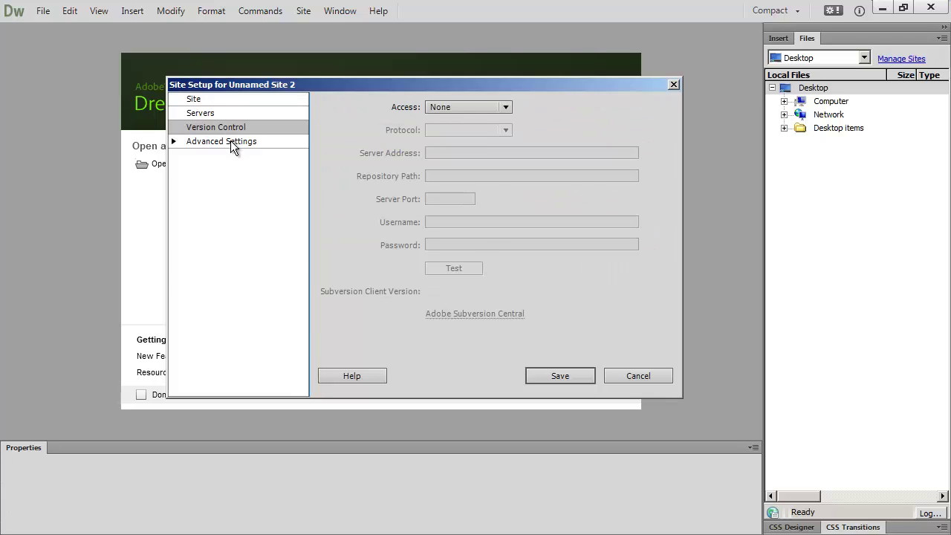
click(230, 141)
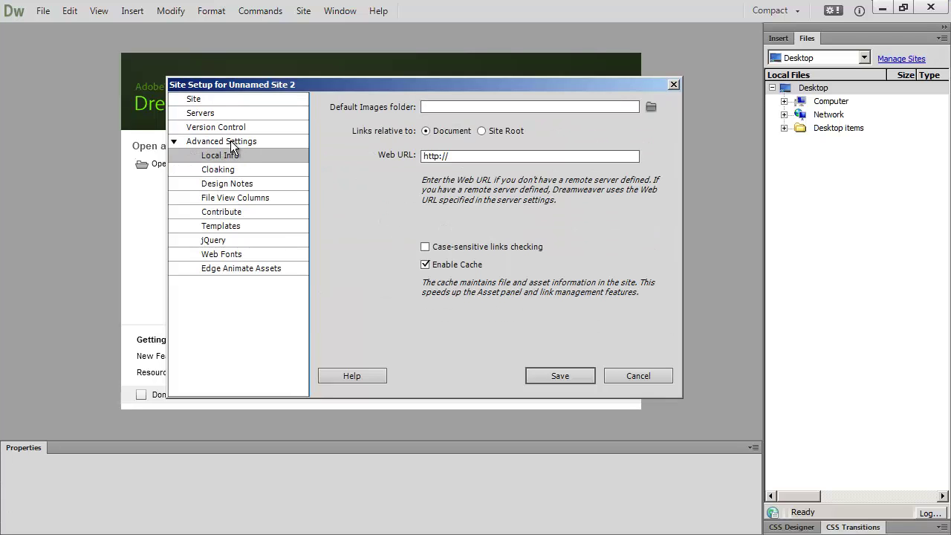
click(232, 101)
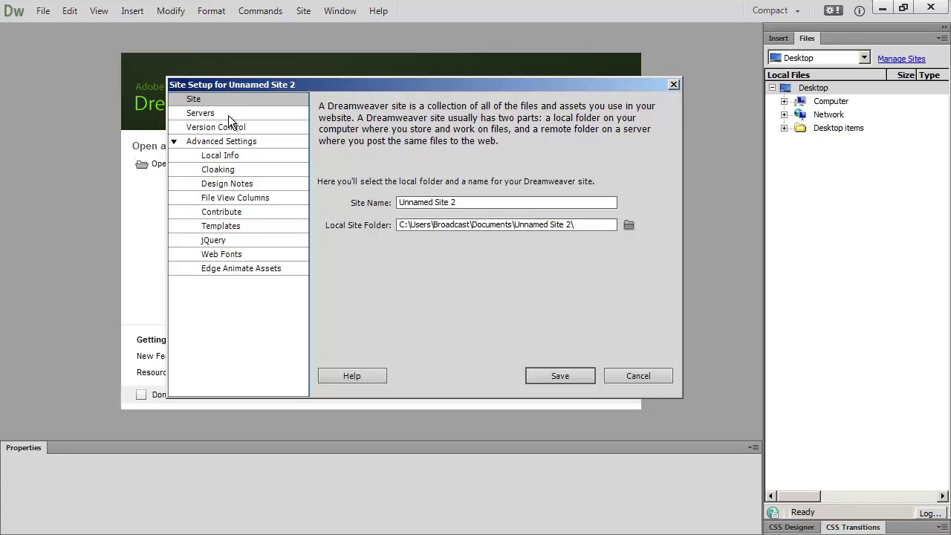
click(227, 113)
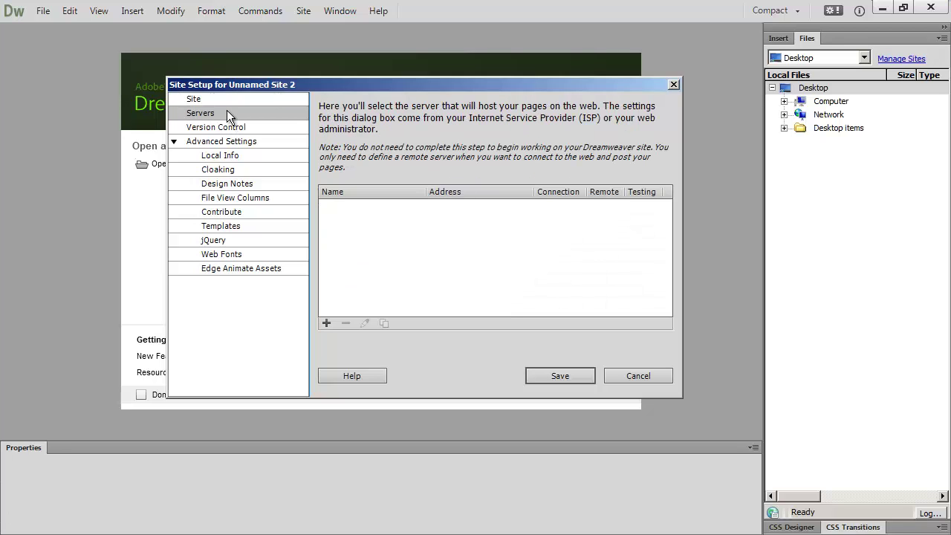
Name the new site "Sample Website 1" in the basic site settings.
click(231, 101)
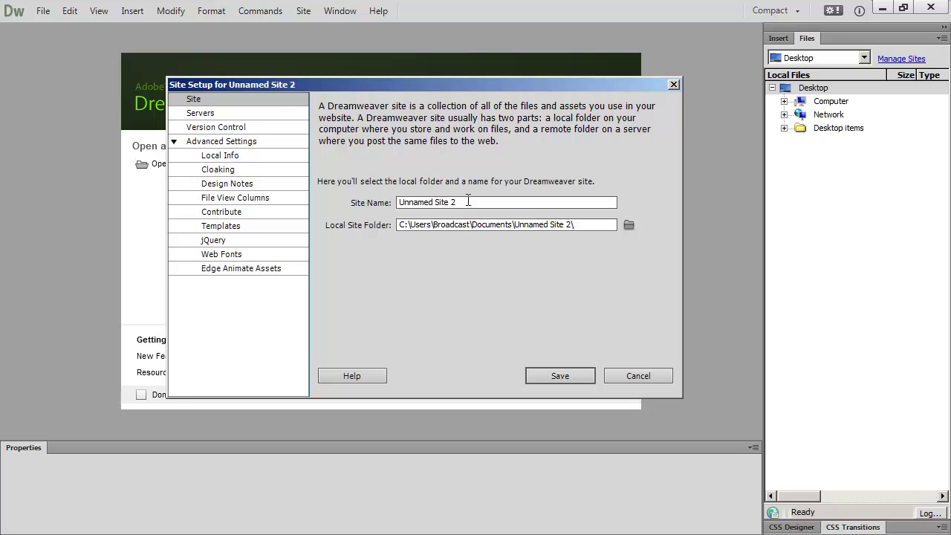
drag(467, 200, 362, 204)
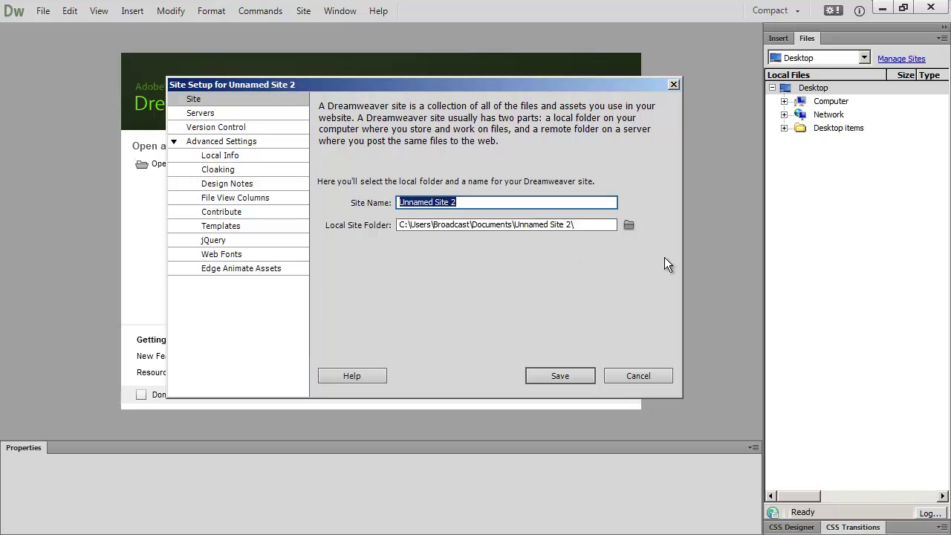
text(Sa)
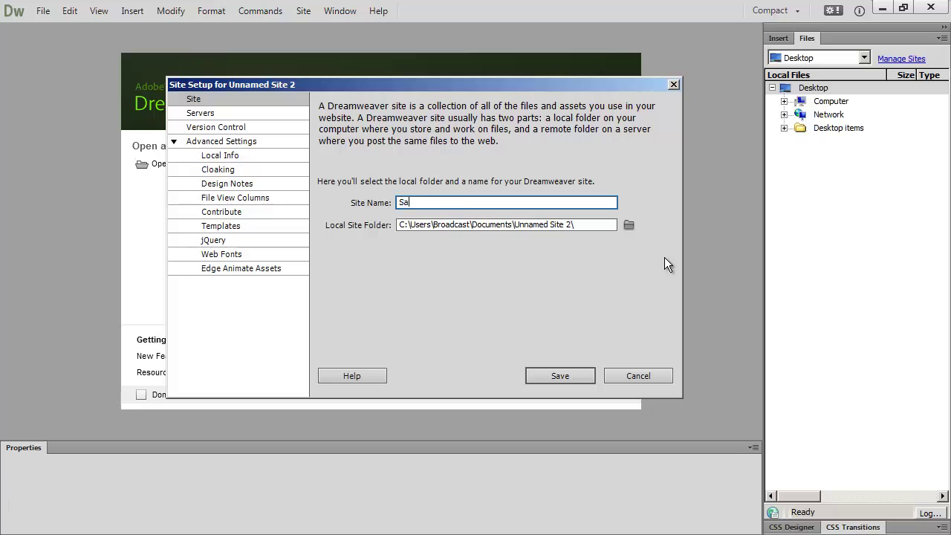
text(mple Website 1)
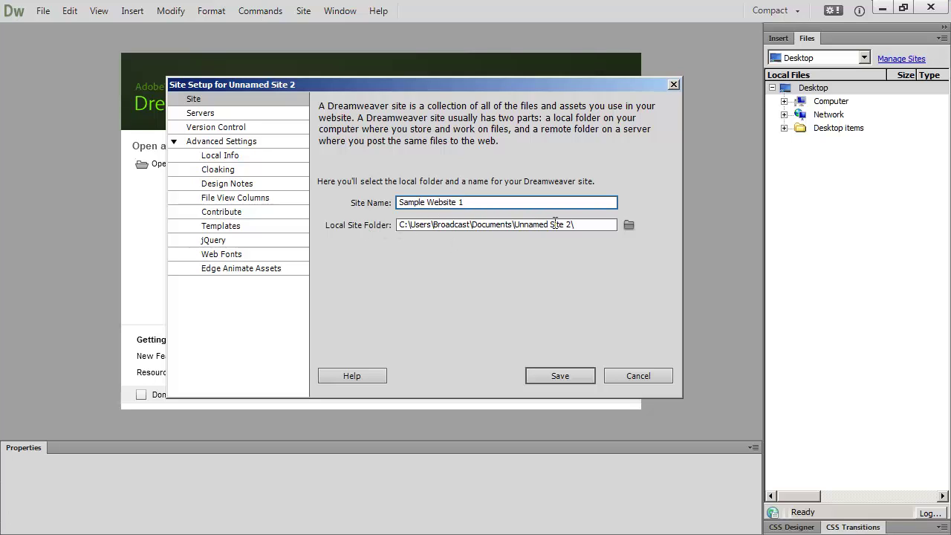
Browse for the local site folder and create a new folder named "Sample Site 1" on the Desktop.
click(628, 225)
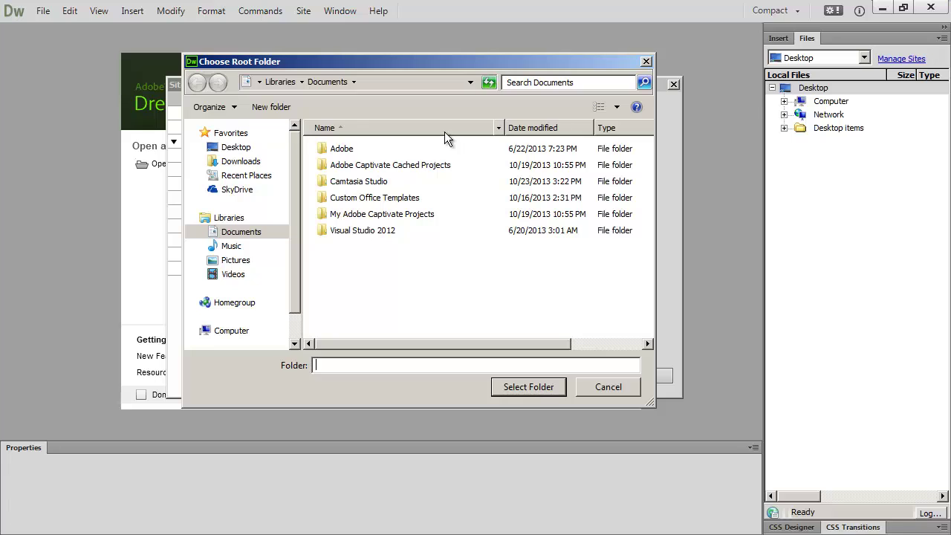
click(236, 148)
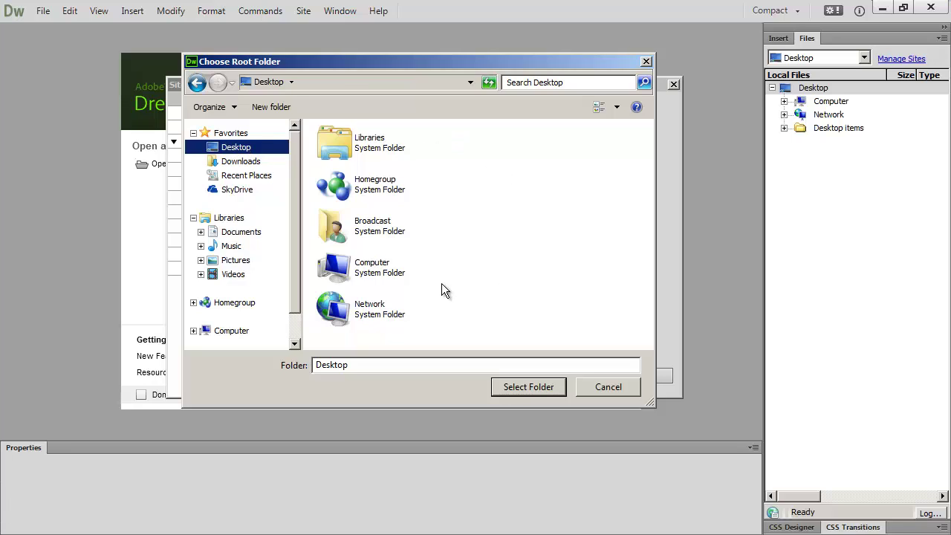
click(272, 107)
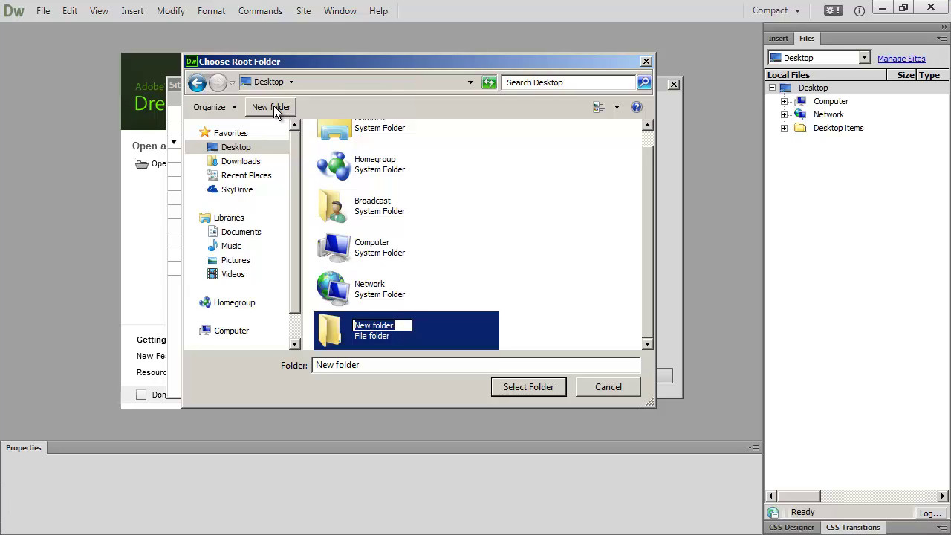
text(Sample)
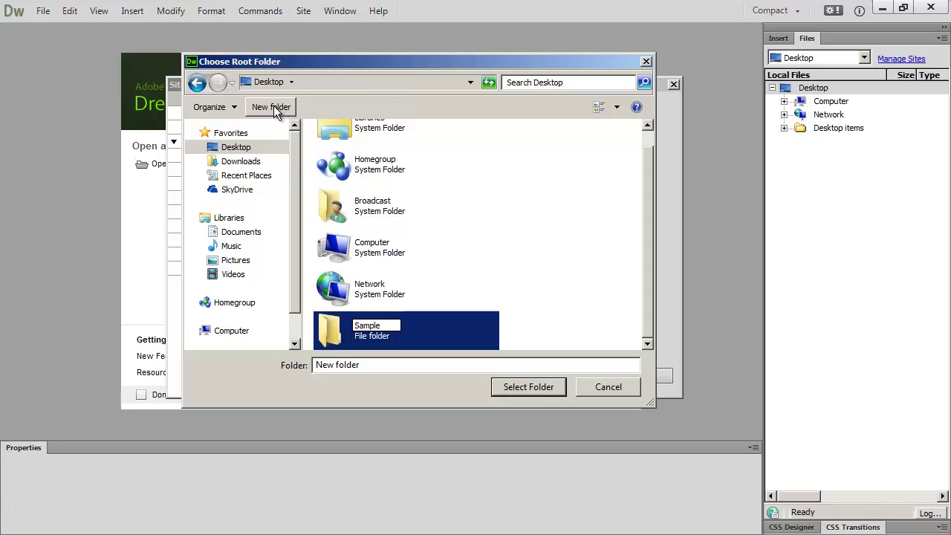
text( Site 1)
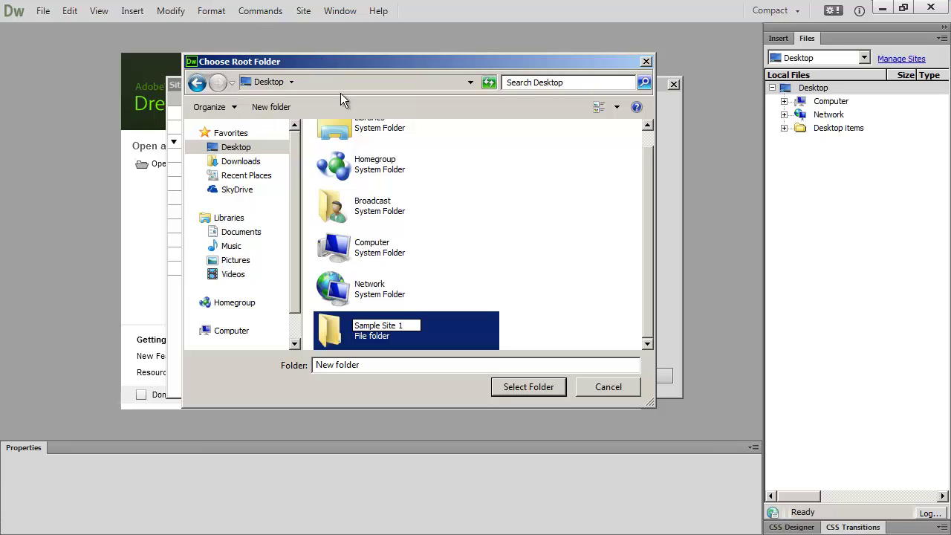
Compare the folder name with the site name and rename the new folder as "Sample Website 1".
drag(317, 60, 452, 224)
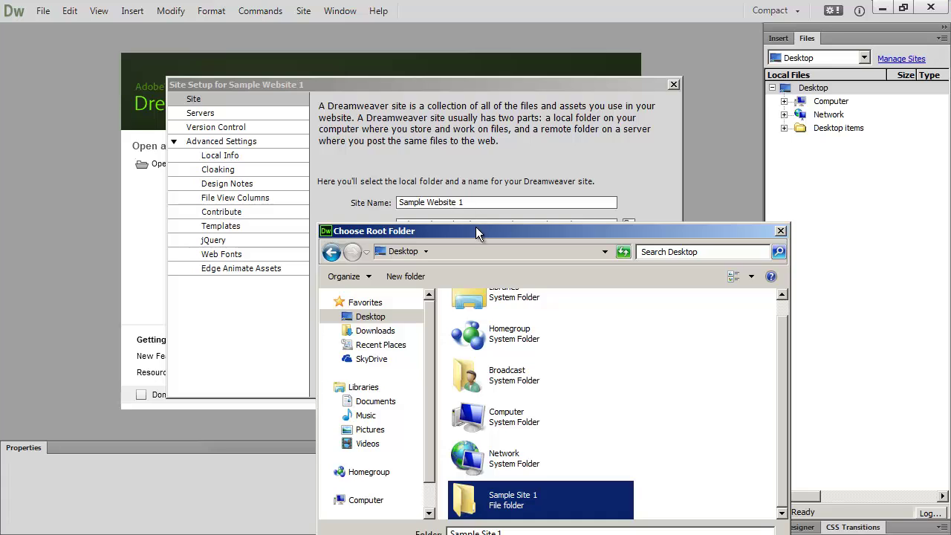
drag(476, 227, 368, 72)
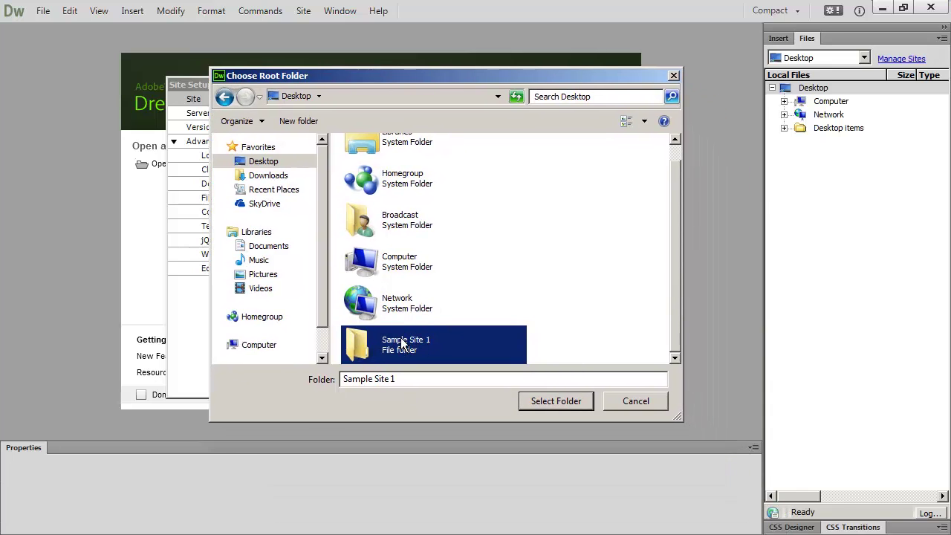
click(426, 347)
click(426, 346)
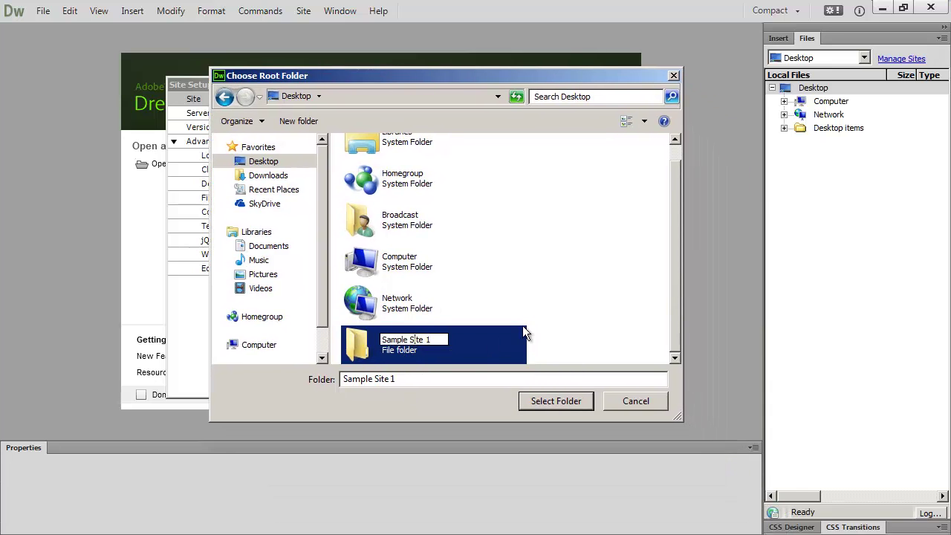
text(Webs)
key(Delete)
click(579, 346)
click(476, 353)
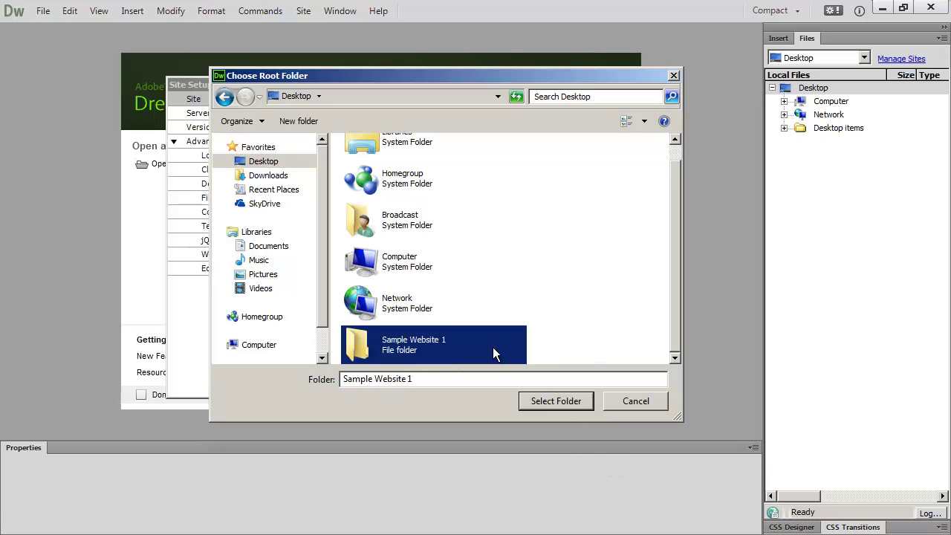
Set the Sample Website 1 folder as the local site folder and save the site definition.
double_click(434, 346)
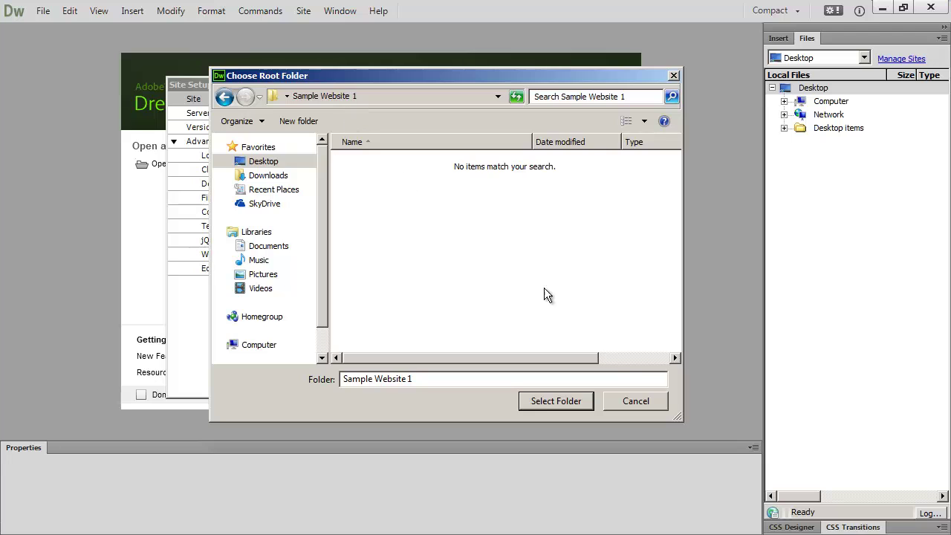
click(548, 402)
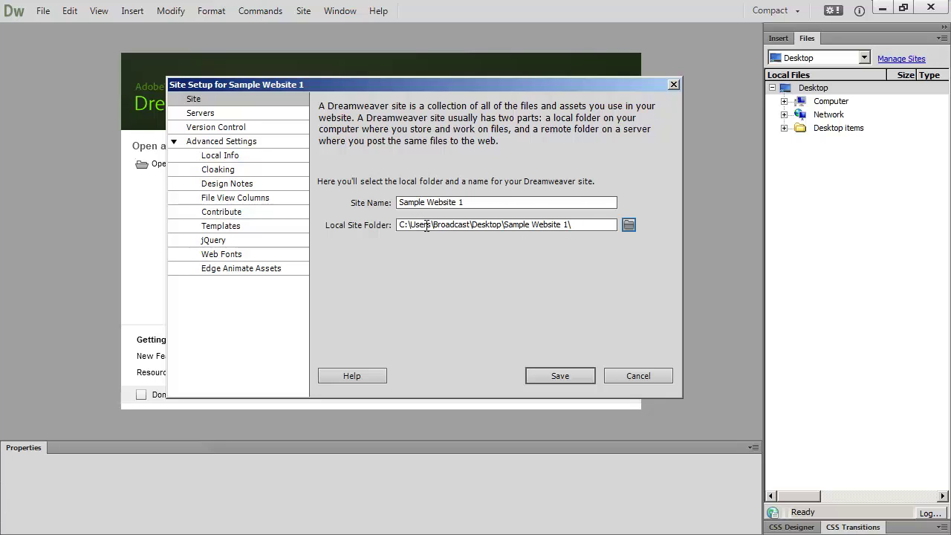
click(556, 375)
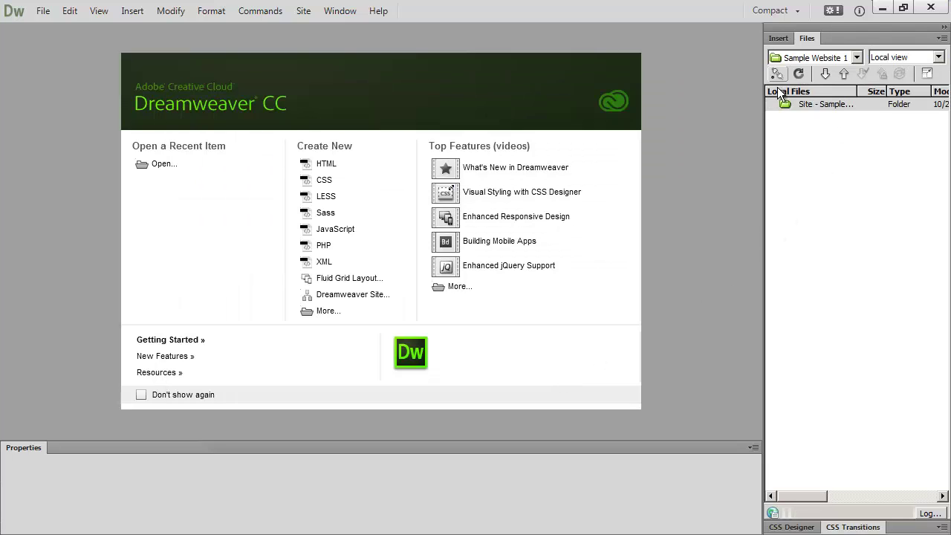
Widen the panel dock and choose Sample Website 1 from the site list in the Files panel.
drag(763, 106, 690, 104)
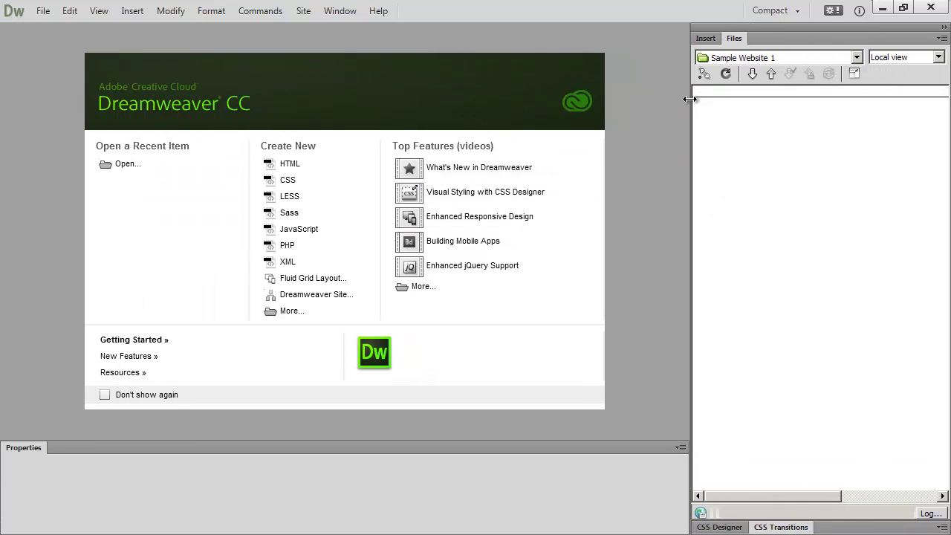
click(751, 58)
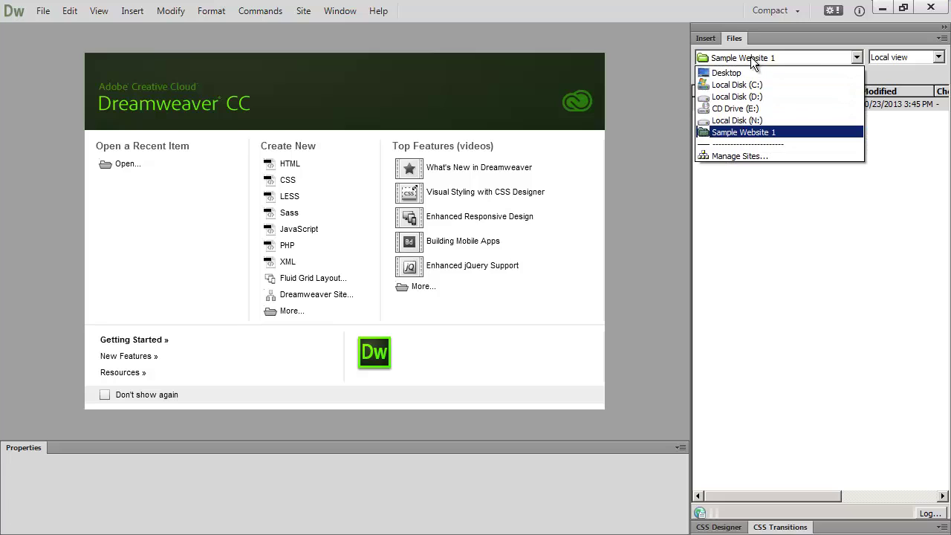
click(766, 131)
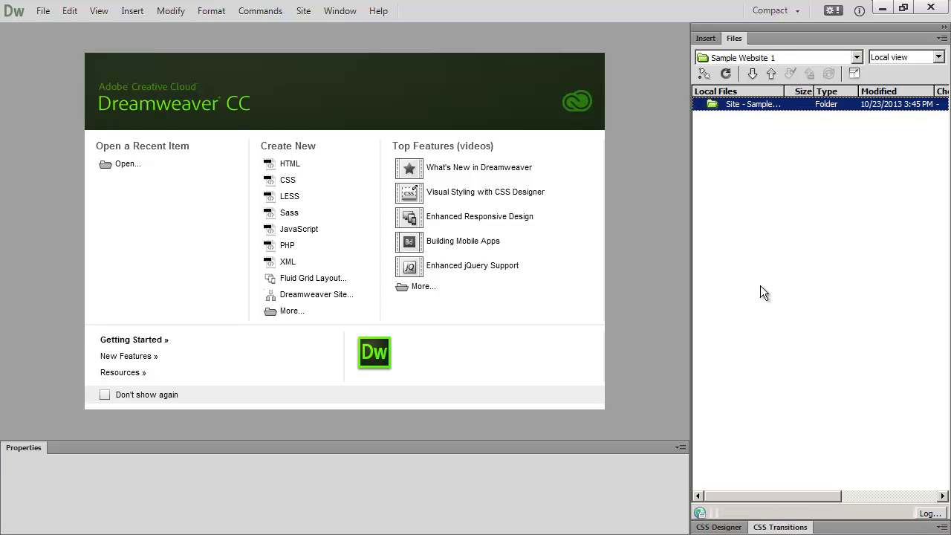
Reopen the setup of Sample Website 1 from the Files panel to review it, and cancel without changes.
click(773, 58)
click(772, 58)
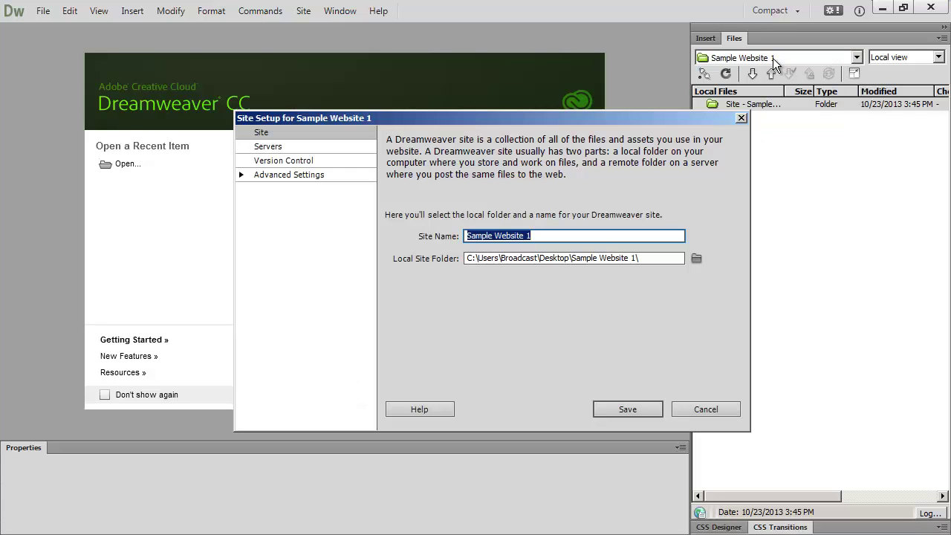
click(714, 411)
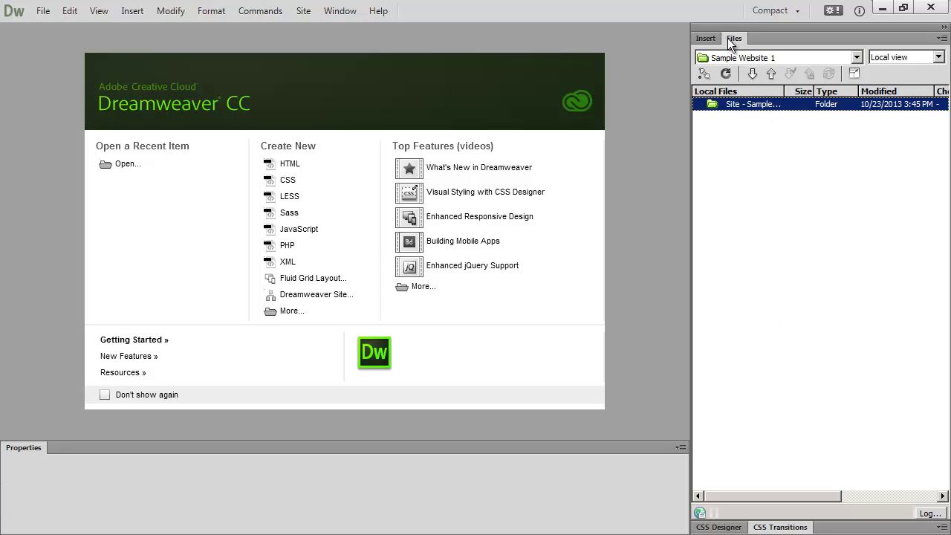
Start a new site definition and name the site "Sample Website 2".
click(304, 12)
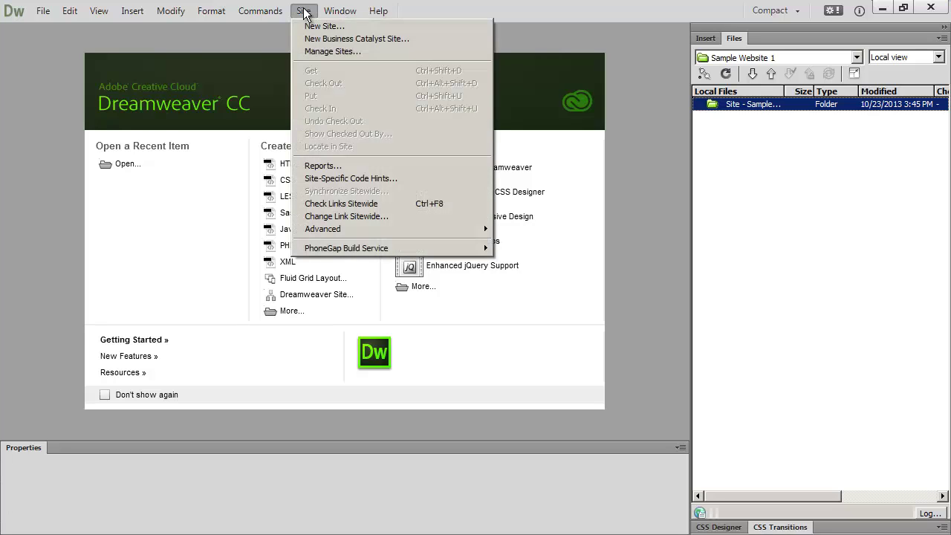
click(311, 27)
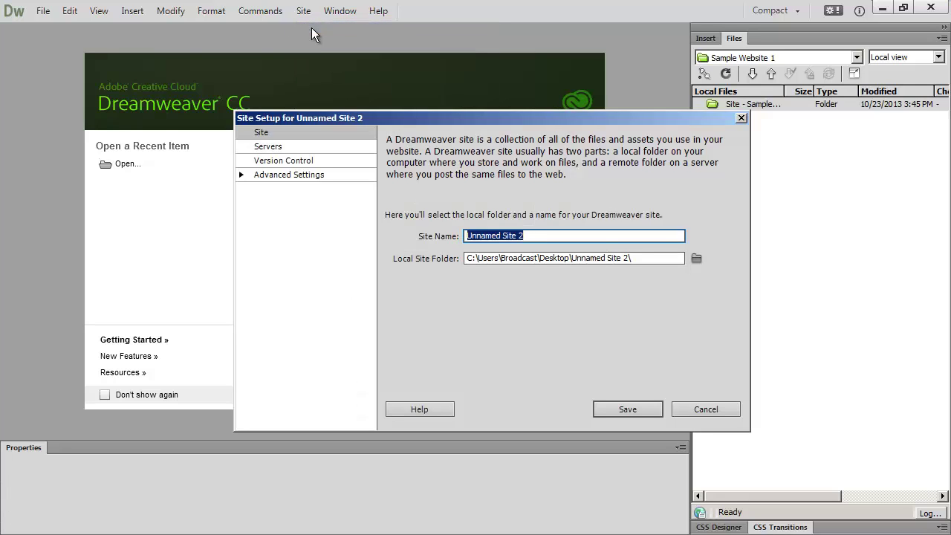
text(Sample Web)
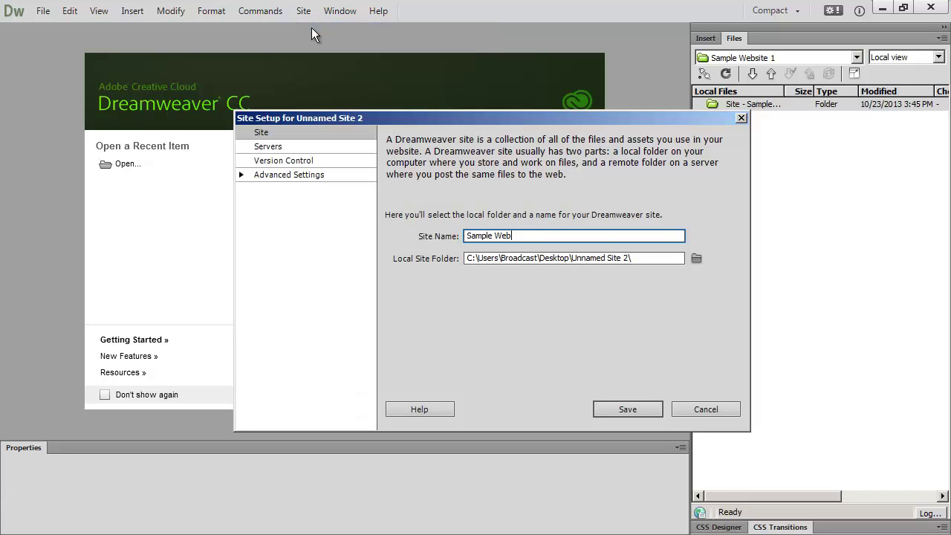
text(site 2)
Browse for the local site folder and create a new folder named "Sample Website 2" on the Desktop.
click(696, 260)
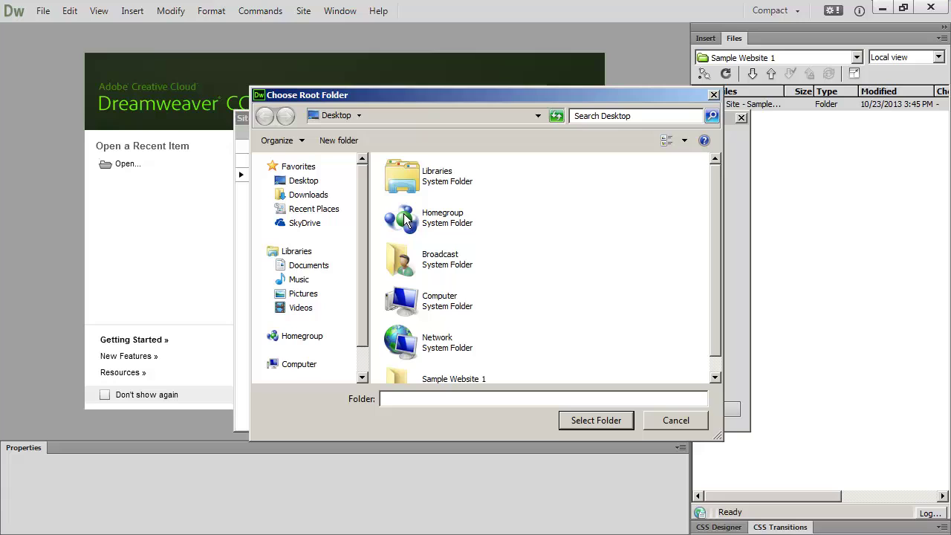
click(311, 183)
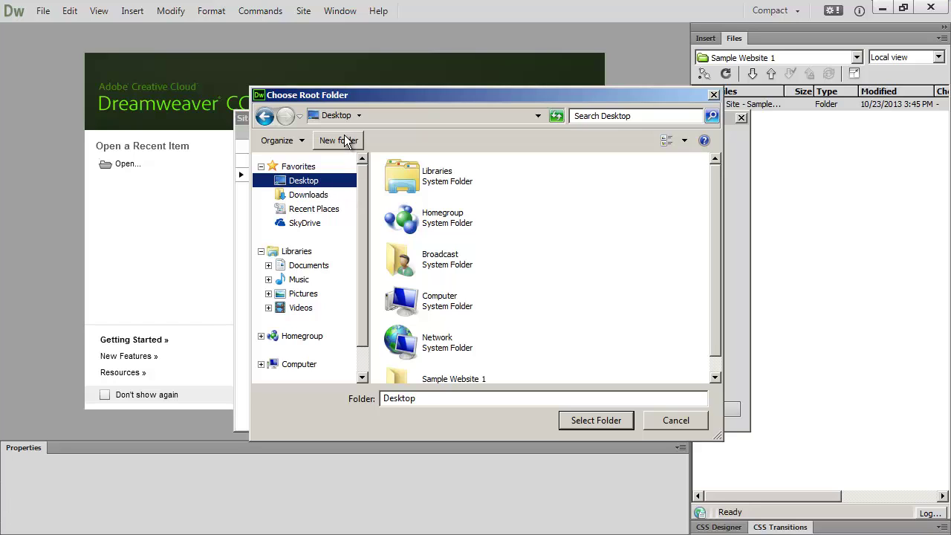
click(339, 140)
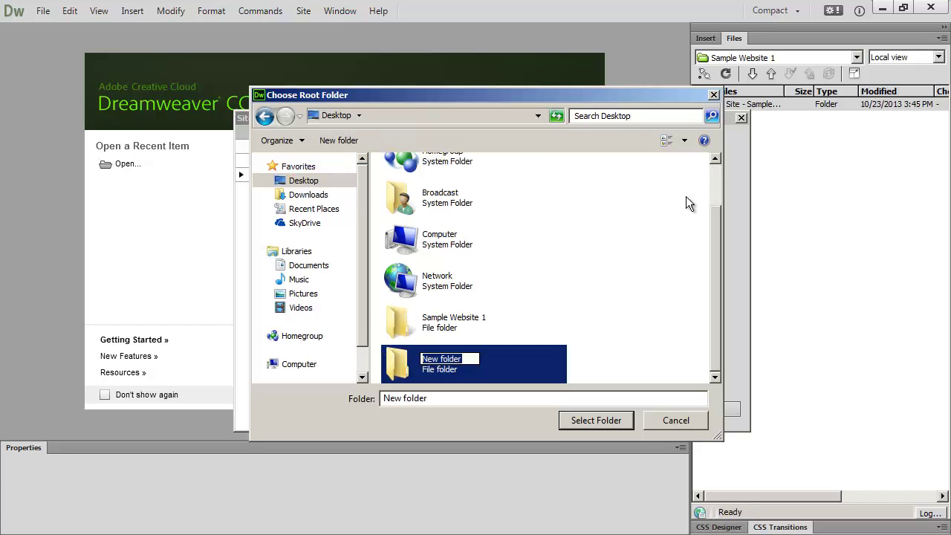
text(Sample)
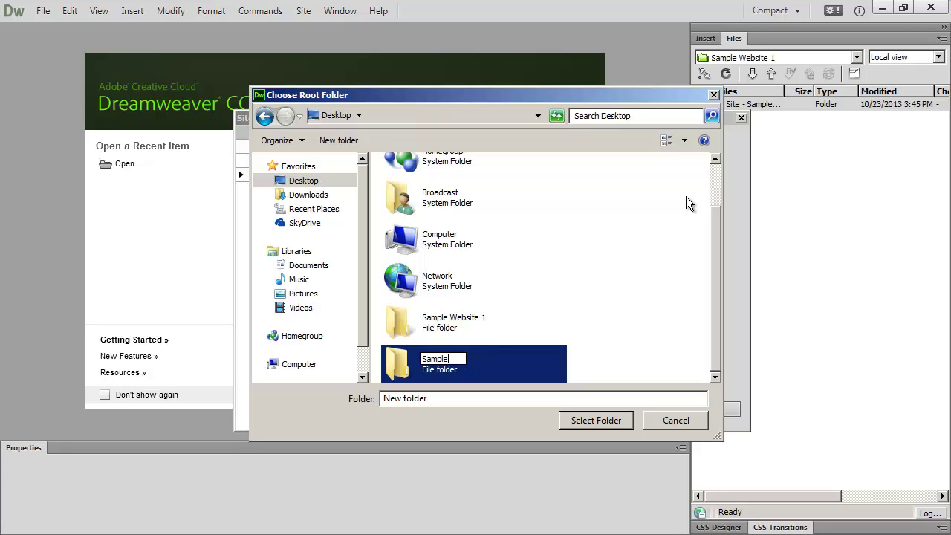
text( Website )
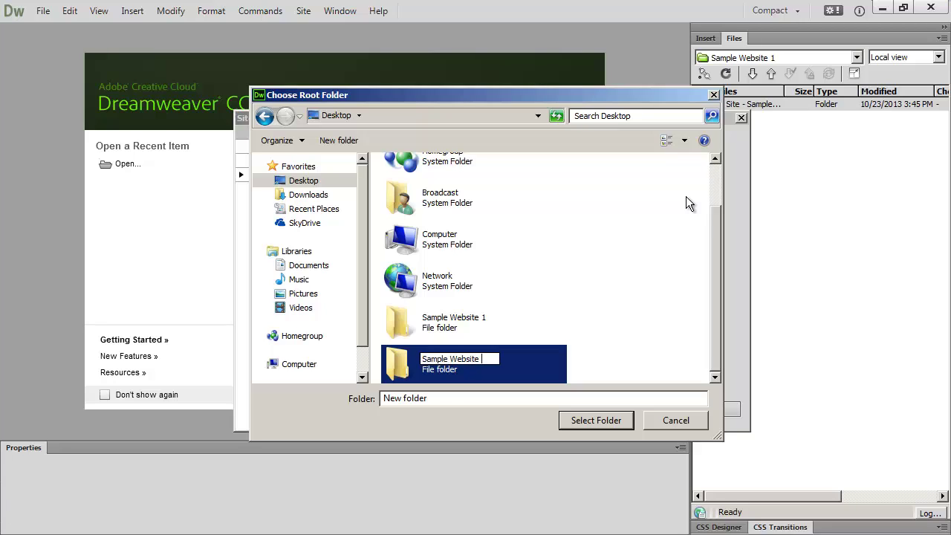
text(2)
key(Return)
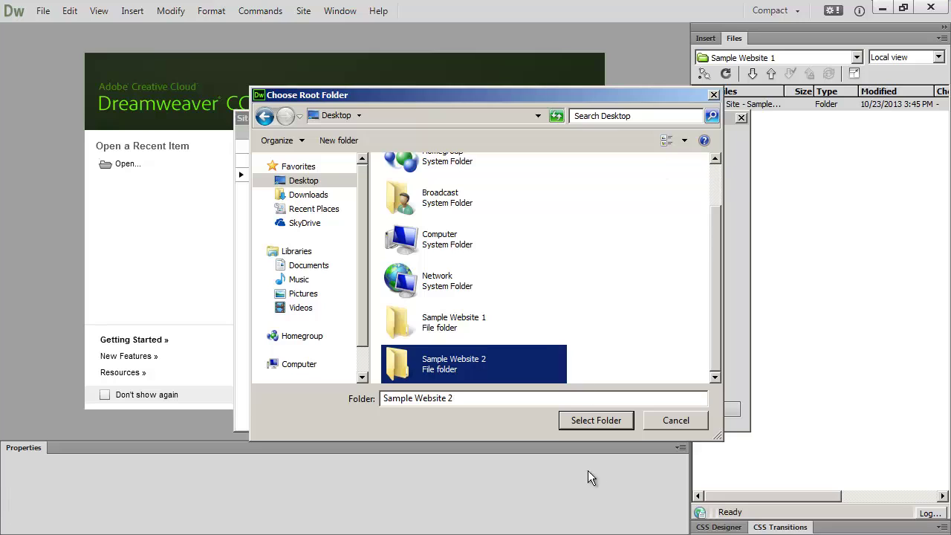
Set the Sample Website 2 folder as the local site folder and save the site definition.
double_click(448, 365)
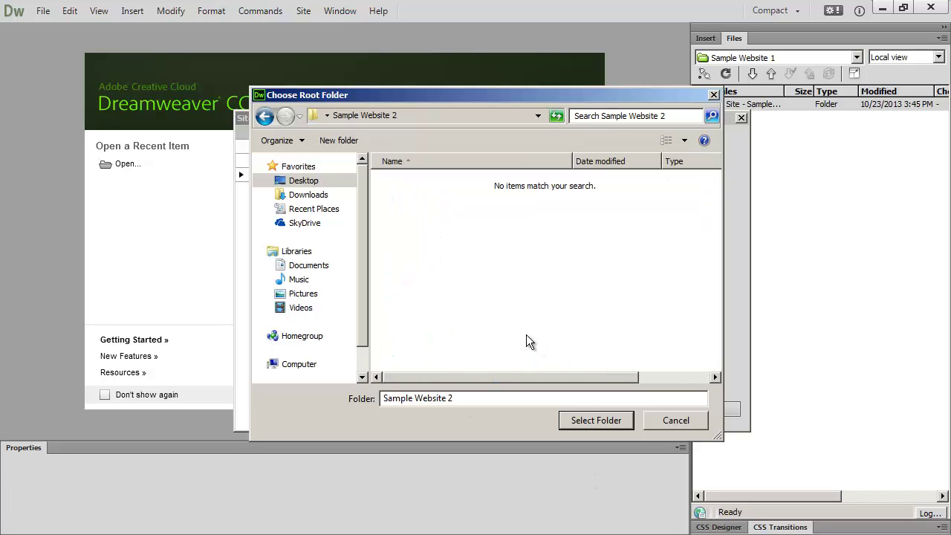
click(573, 422)
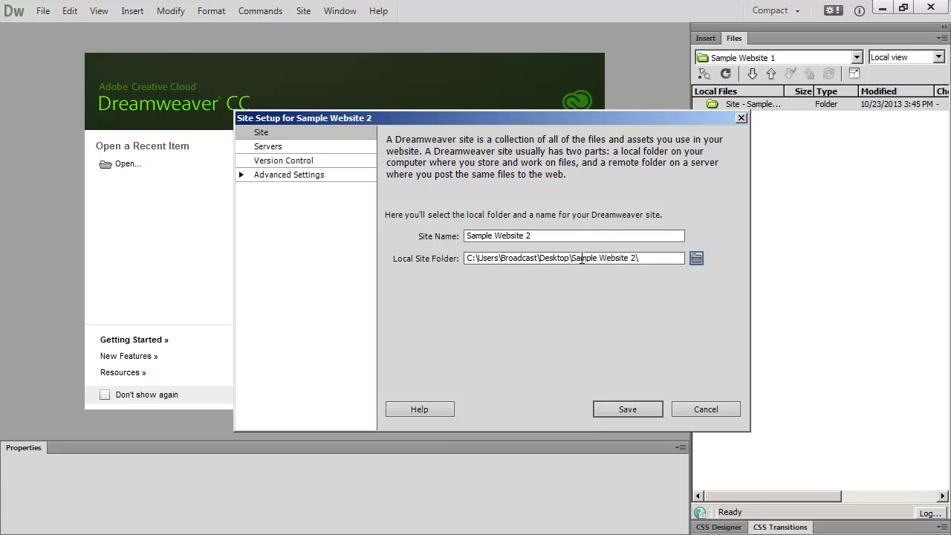
click(610, 258)
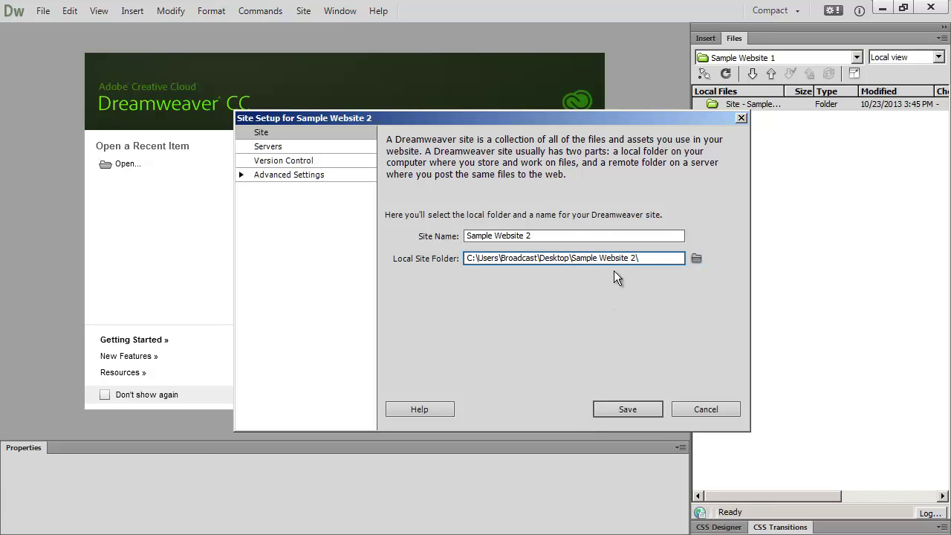
click(628, 408)
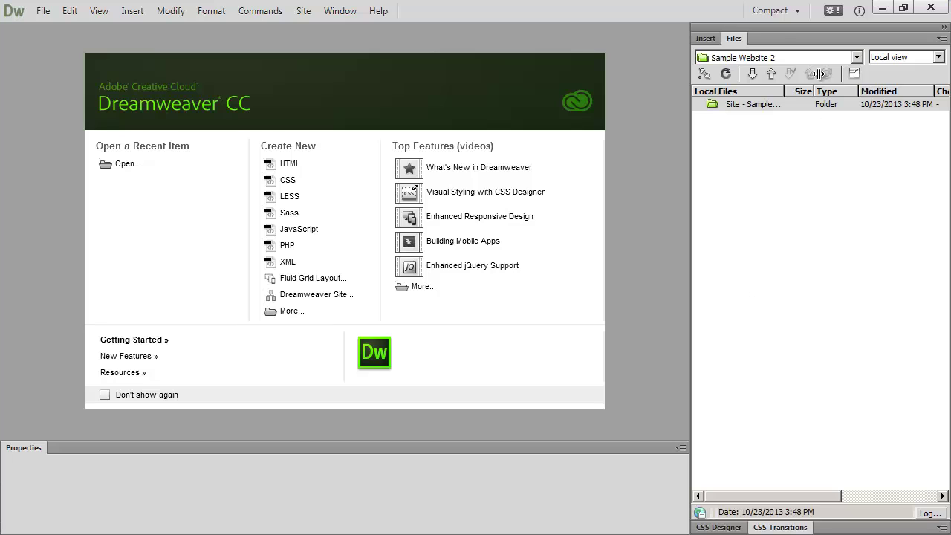
Switch the Files panel back and forth between the two sites, finishing on Sample Website 1.
click(790, 57)
click(808, 131)
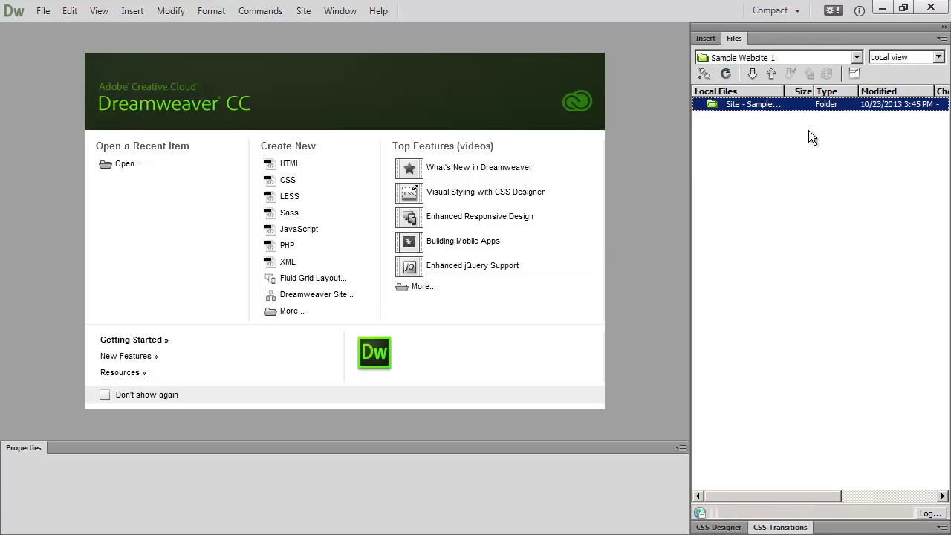
click(801, 59)
click(797, 139)
click(778, 61)
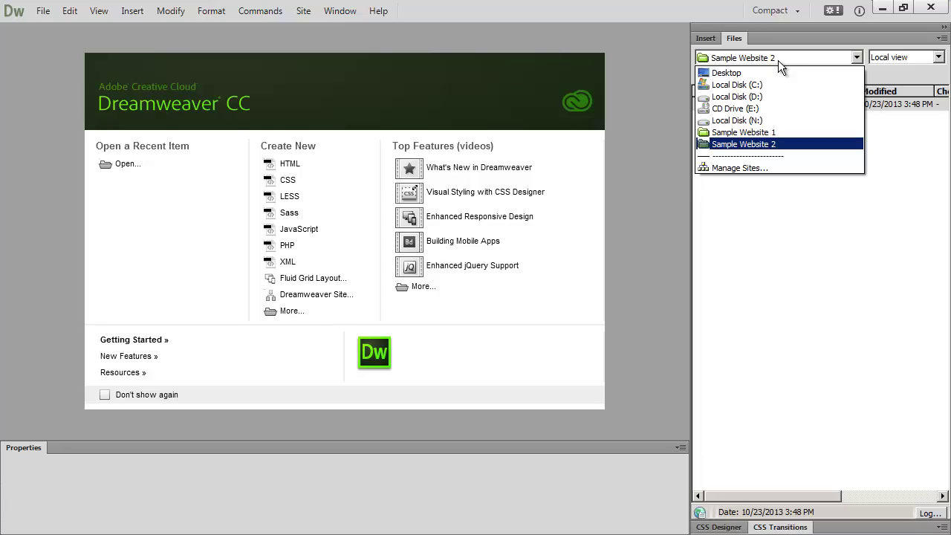
click(732, 132)
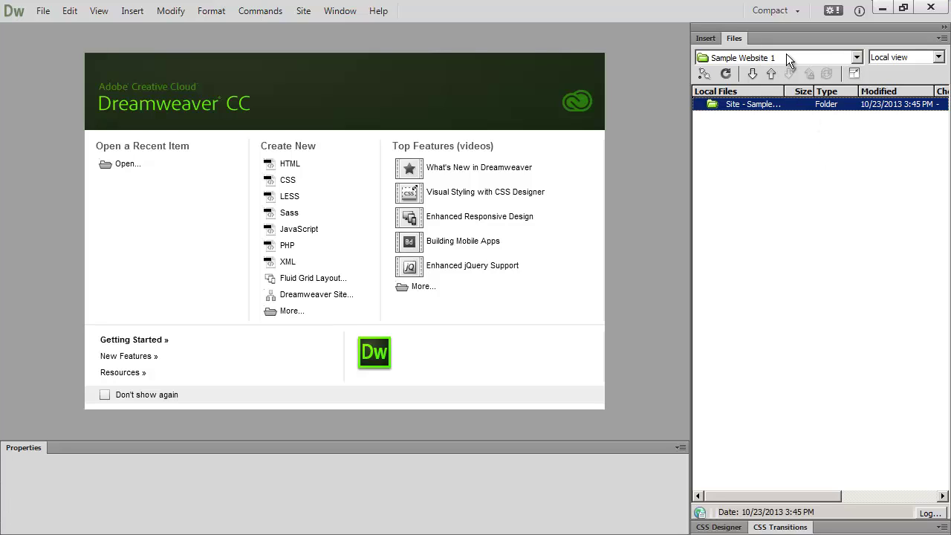
Open the Manage Sites dialog, select Sample Website 2 and review its setup without changing it.
click(306, 18)
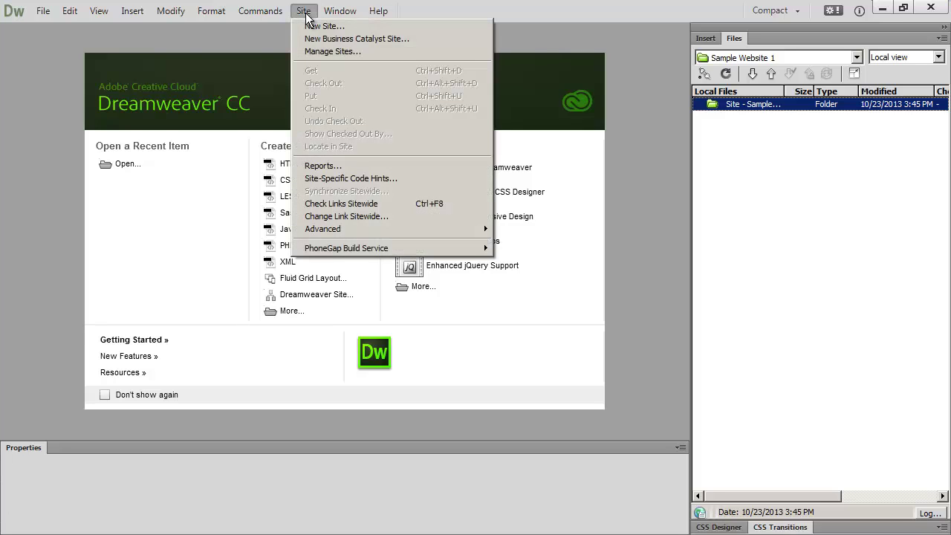
click(359, 58)
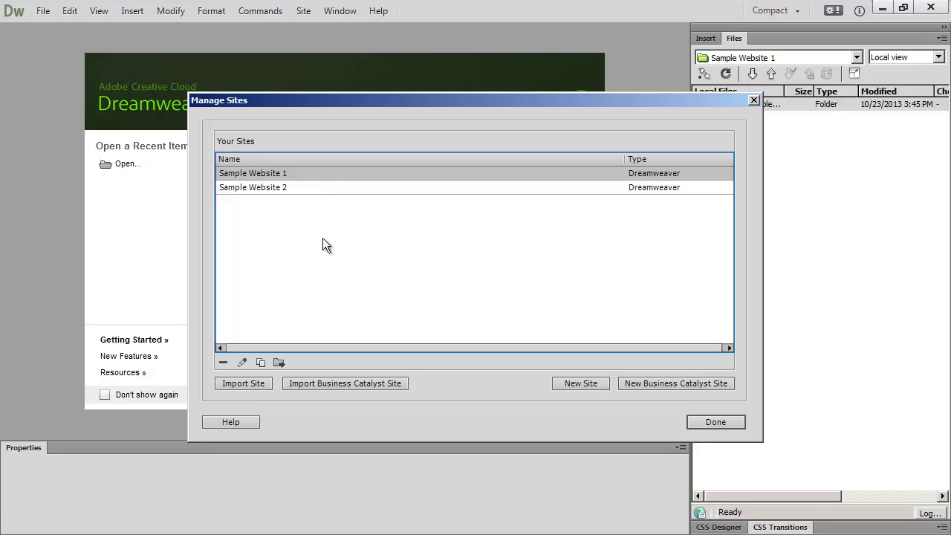
click(310, 191)
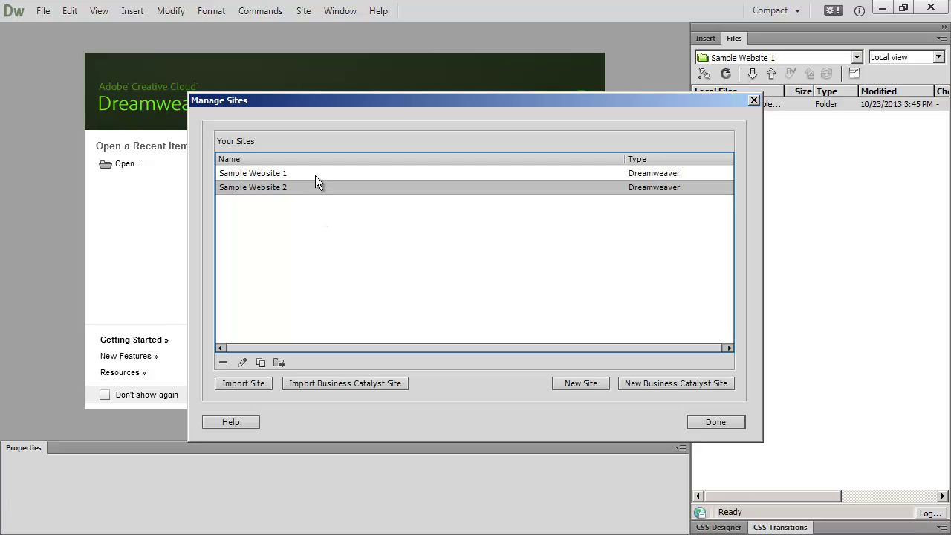
click(315, 175)
click(331, 191)
click(267, 230)
click(301, 188)
click(243, 362)
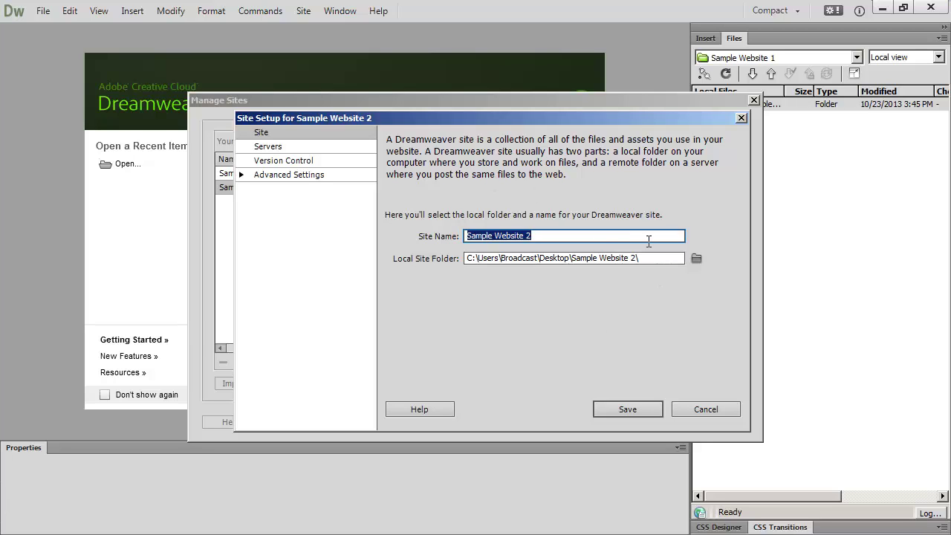
click(706, 413)
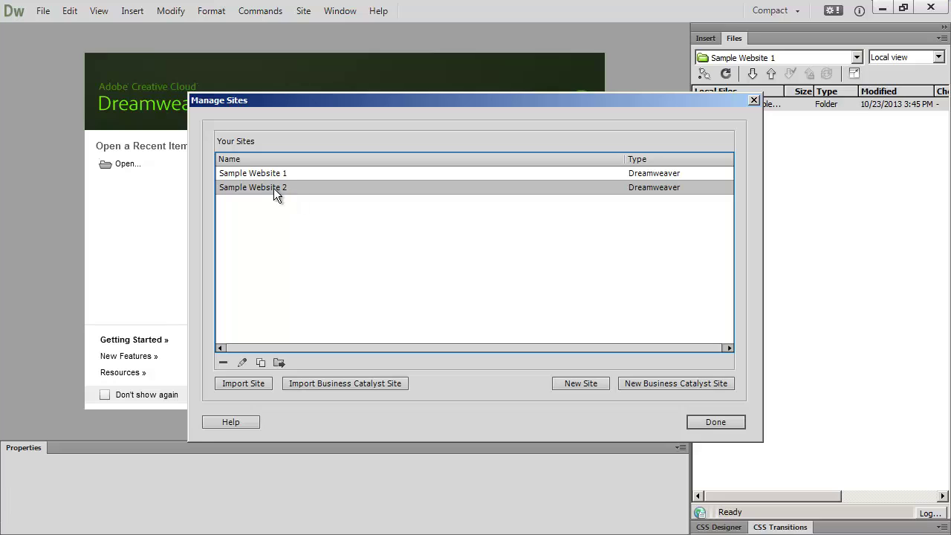
Delete the Sample Website 2 site definition, confirm the deletion and close the Manage Sites dialog.
click(223, 362)
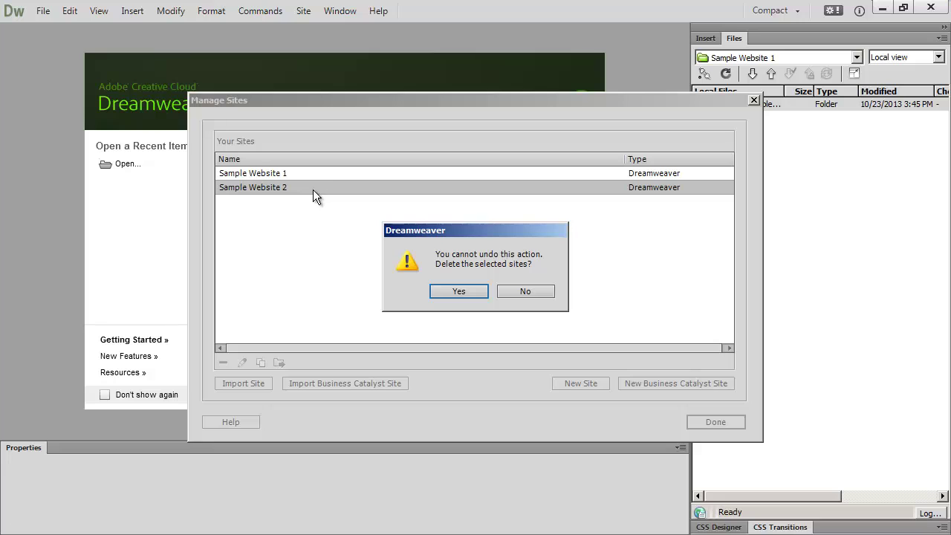
click(449, 290)
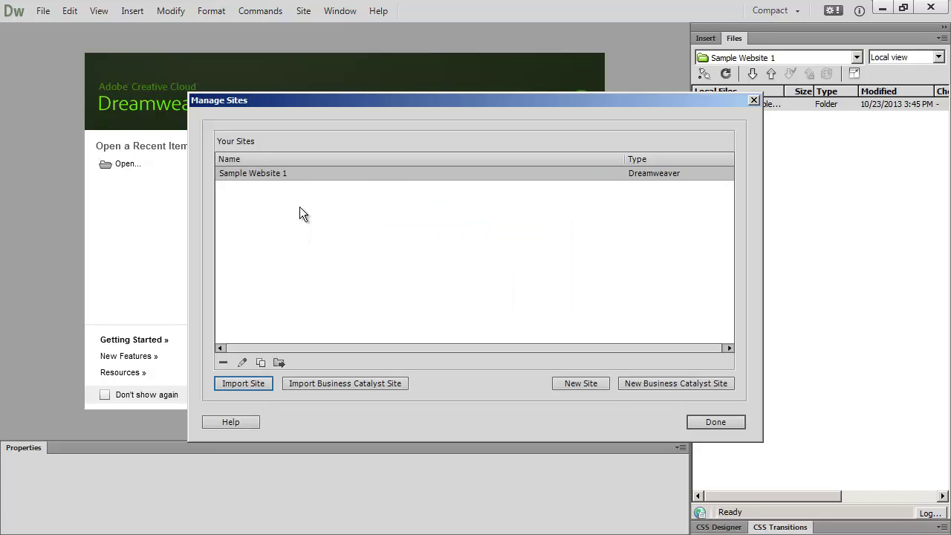
click(712, 422)
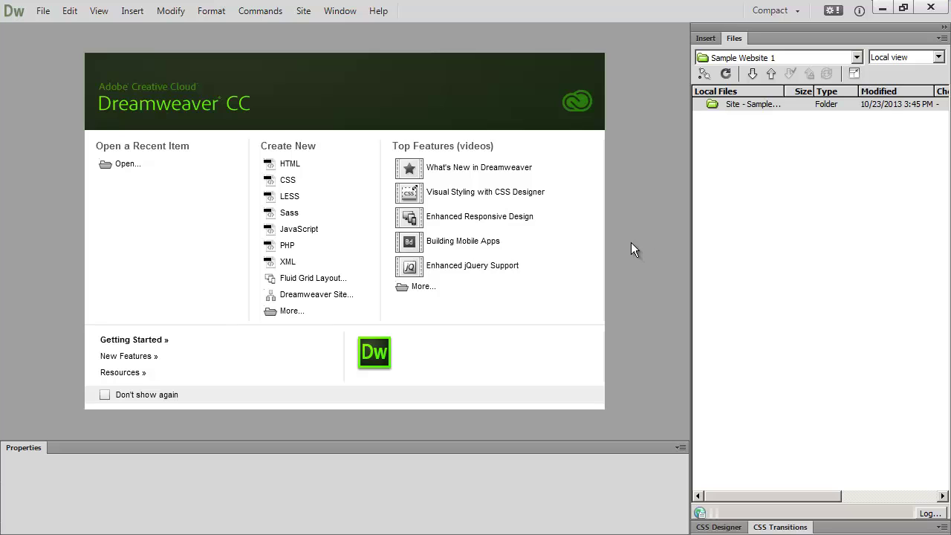
Check the Desktop for the Sample Website 2 folder through a new site's root folder browser, and cancel the site definition.
click(304, 10)
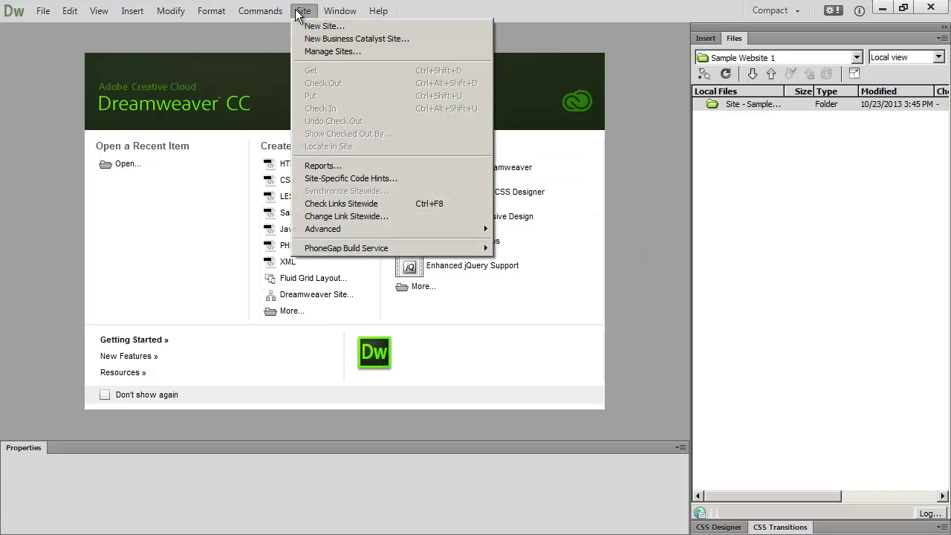
click(308, 34)
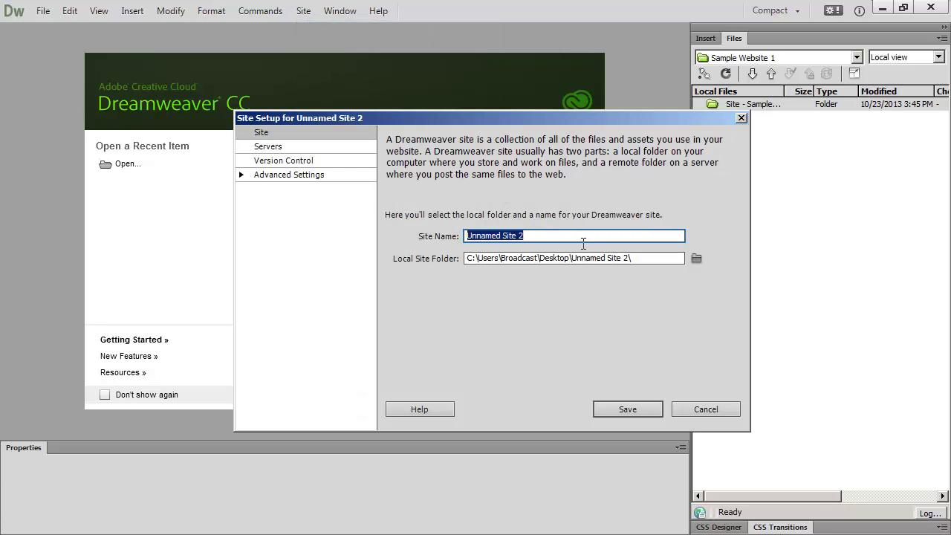
click(695, 258)
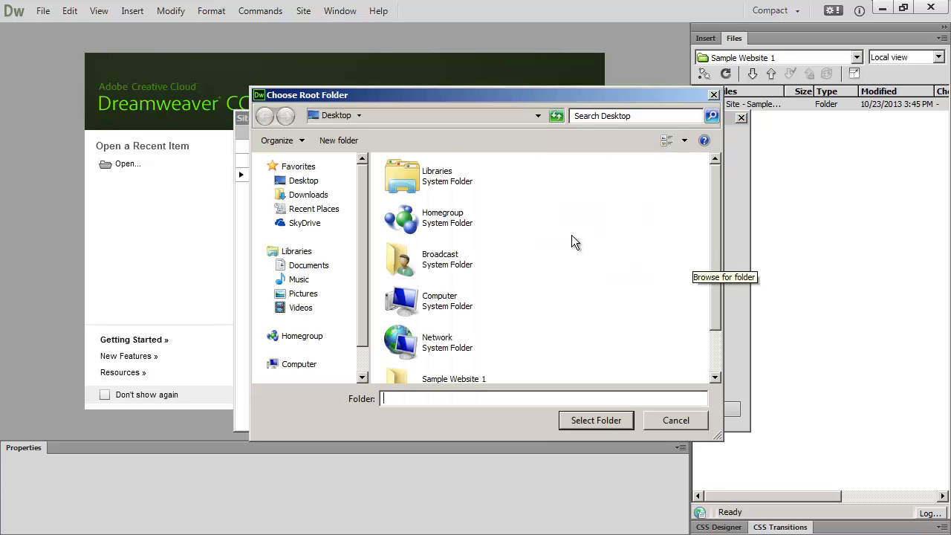
click(534, 270)
scroll(536, 278, down, 1)
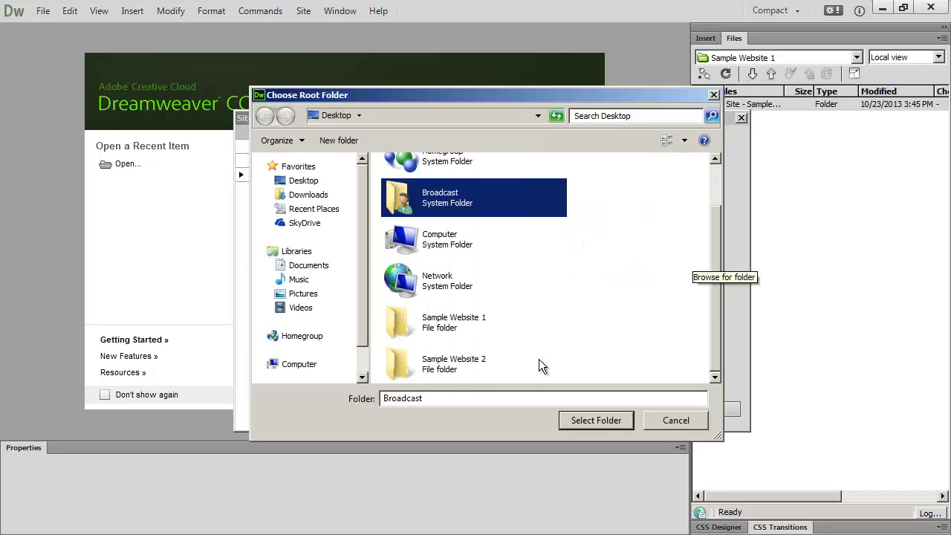
click(434, 363)
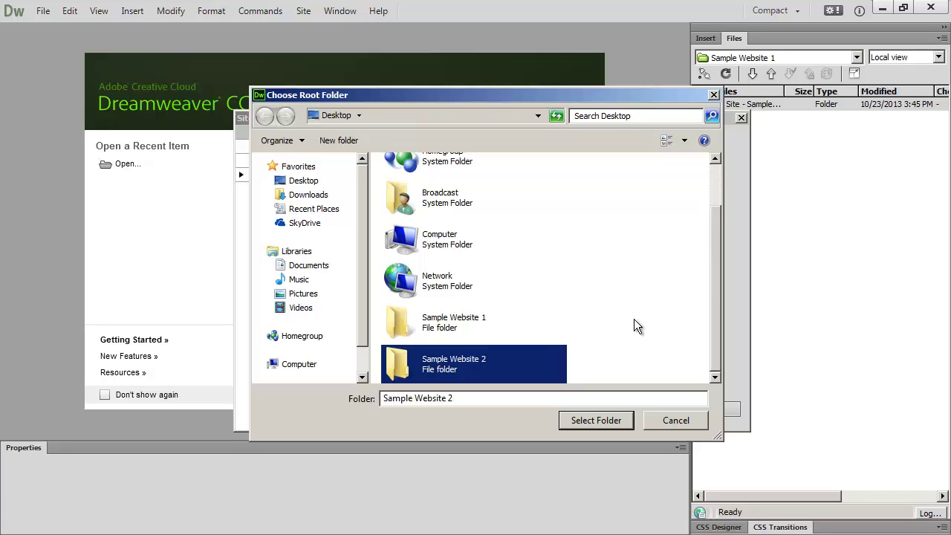
key(Escape)
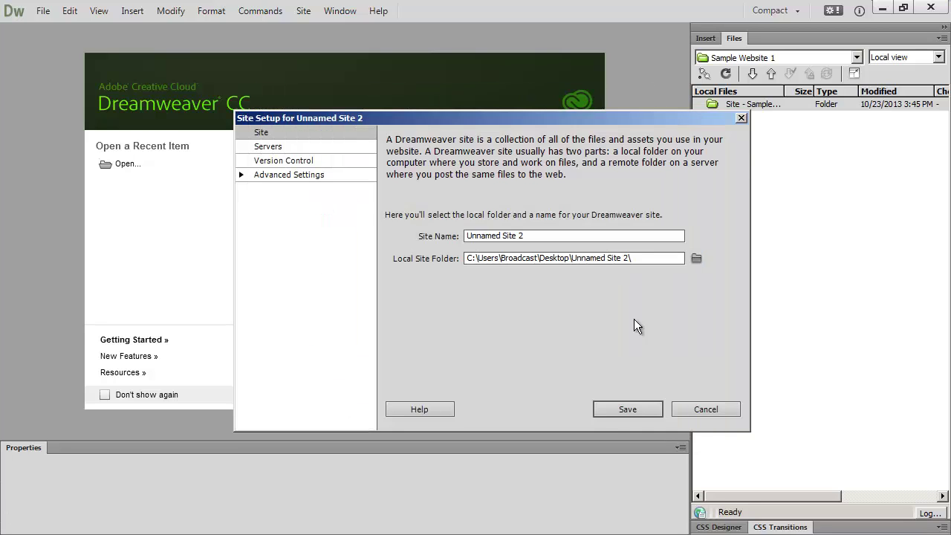
click(716, 401)
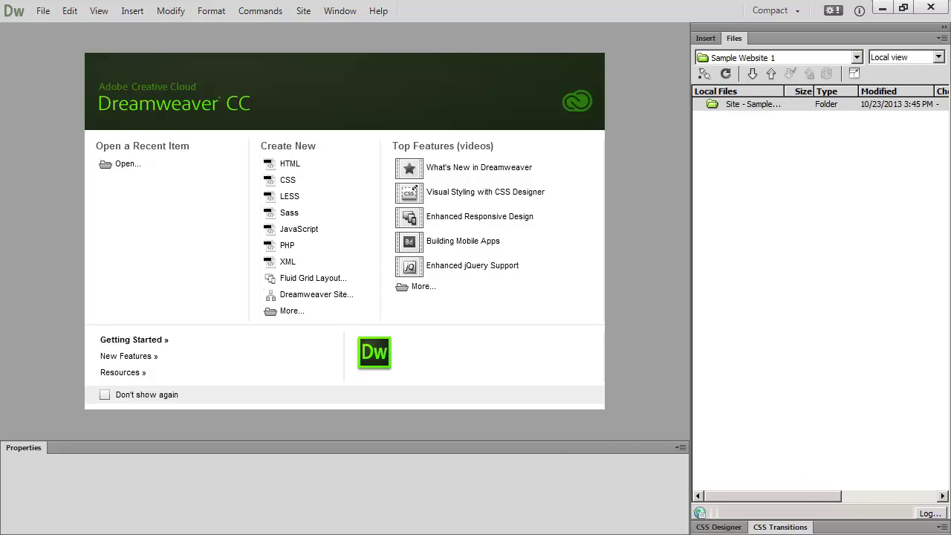
Start a new site definition and name it Xander Cafe.
click(304, 11)
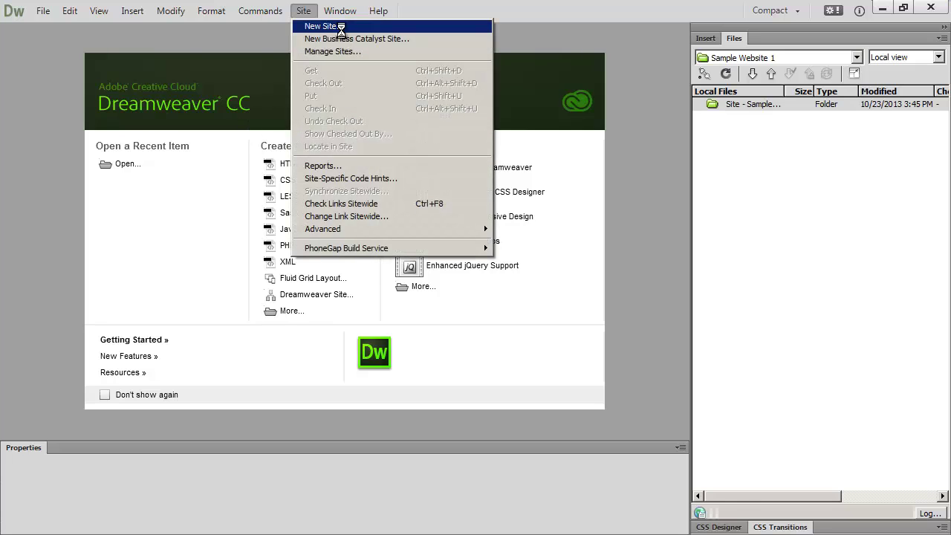
click(339, 28)
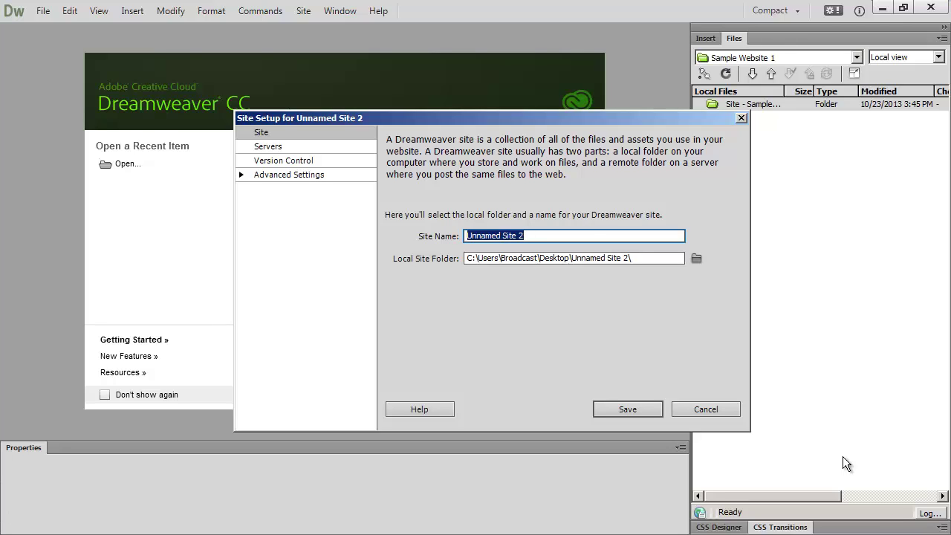
text(X)
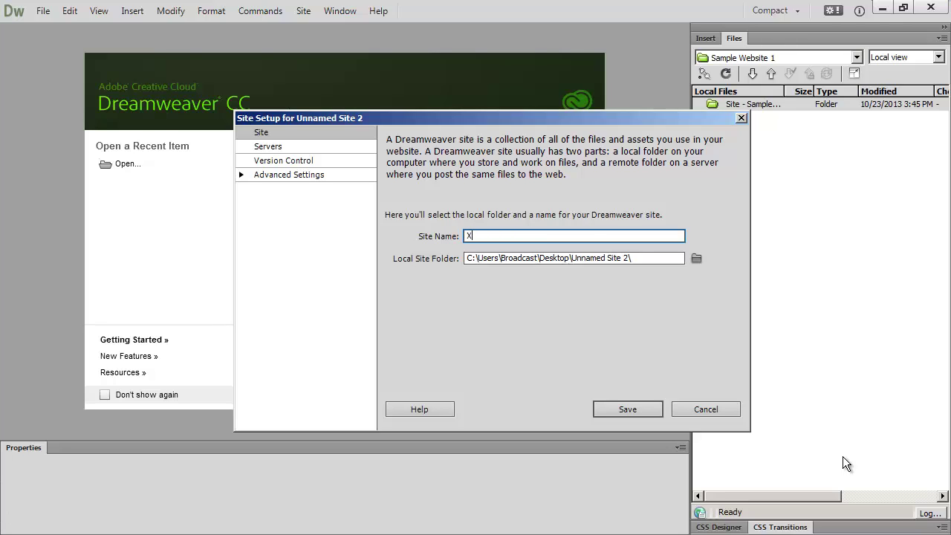
text(ander)
text(Cafe)
Choose the Desktop folder Sample Website 2 as the local site folder, save the site and check the Files panel's site list.
click(697, 259)
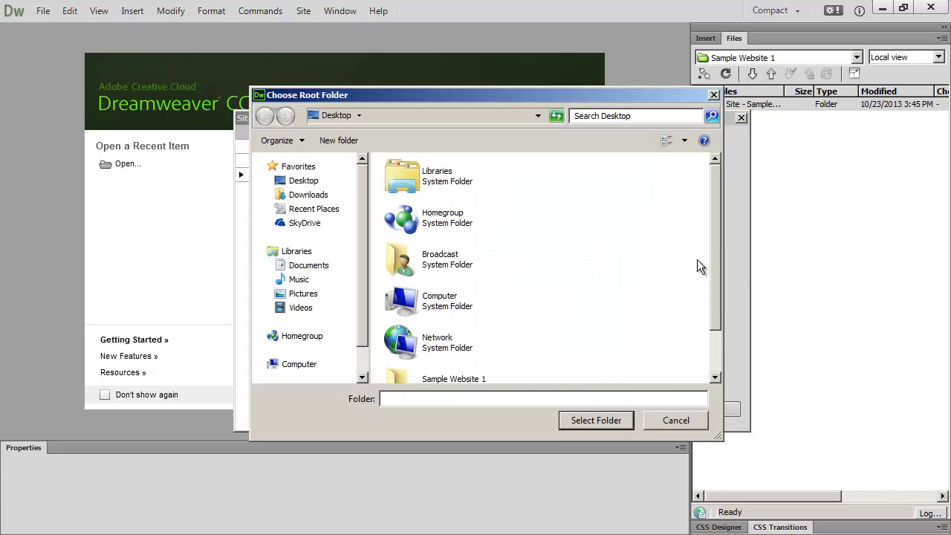
scroll(612, 261, down, 2)
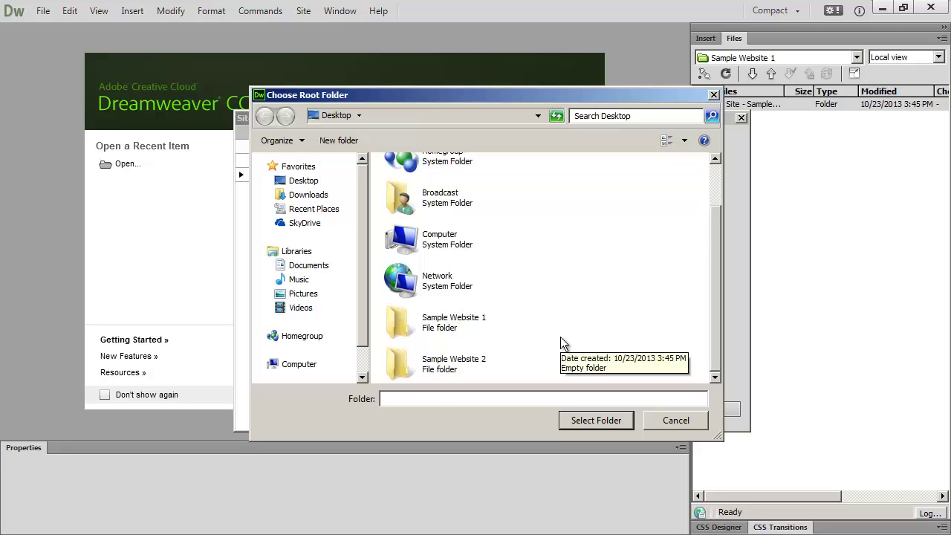
double_click(452, 367)
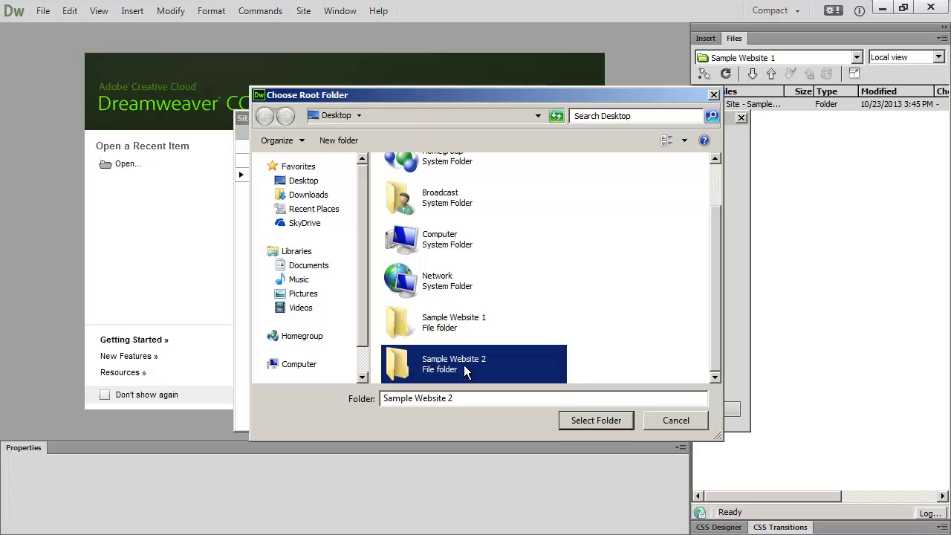
click(605, 420)
click(621, 410)
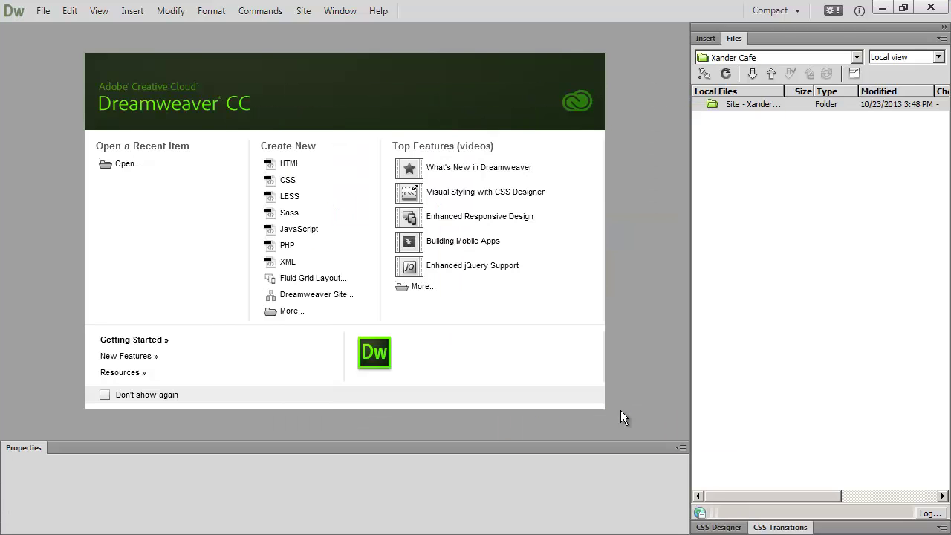
click(772, 58)
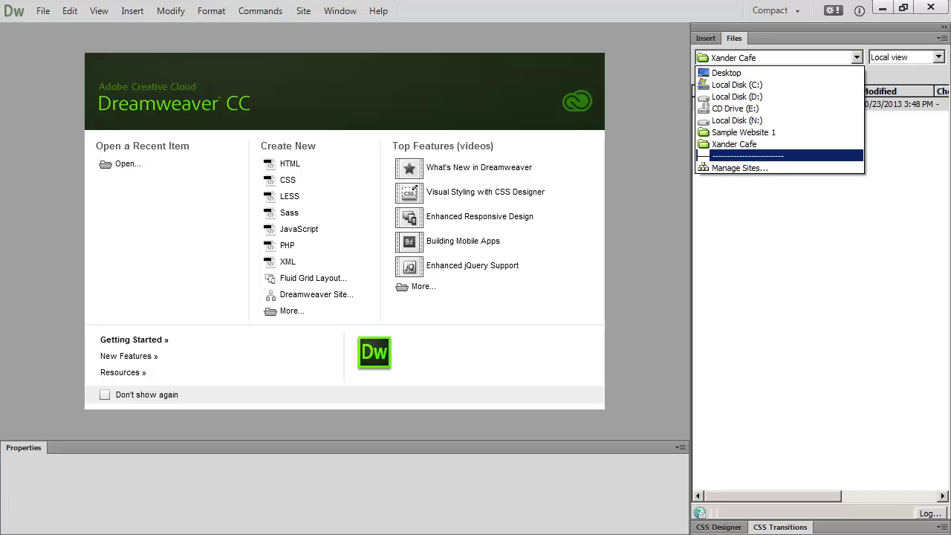
click(787, 244)
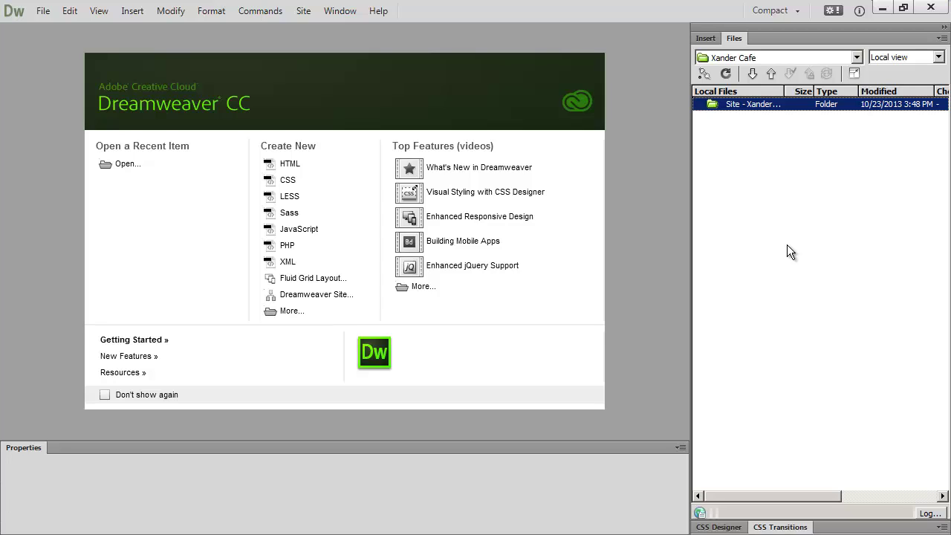
Delete the Xander Cafe site definition in Manage Sites, confirm the deletion and check the Files panel's site list.
click(302, 11)
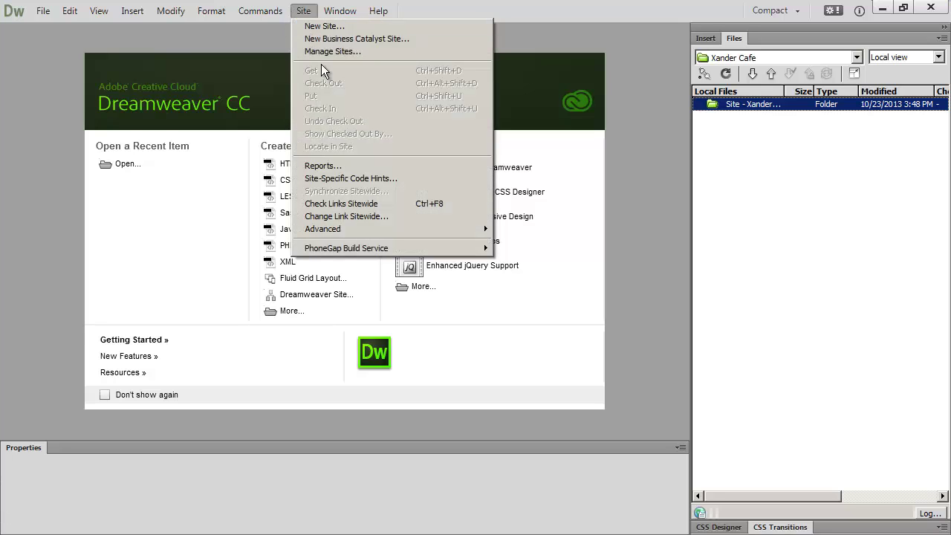
click(321, 53)
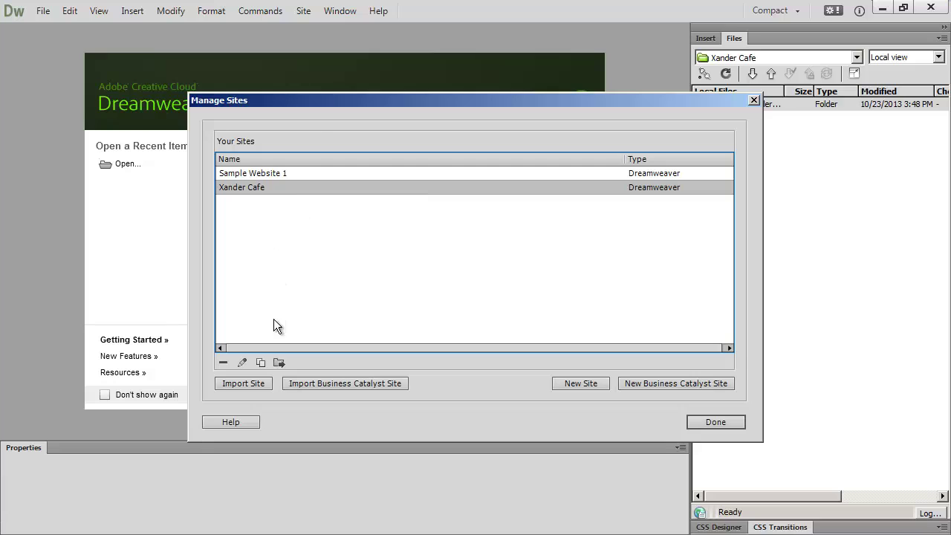
click(222, 362)
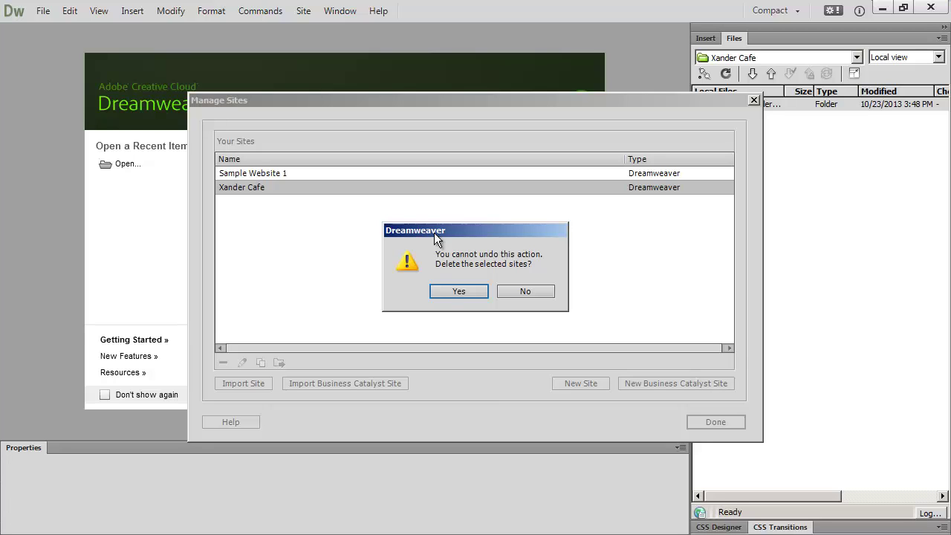
click(452, 290)
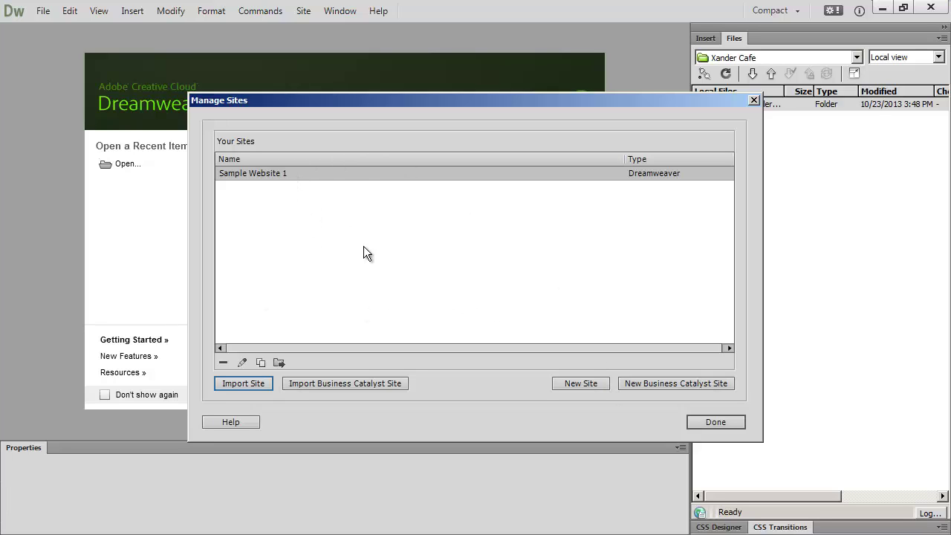
click(715, 422)
click(770, 57)
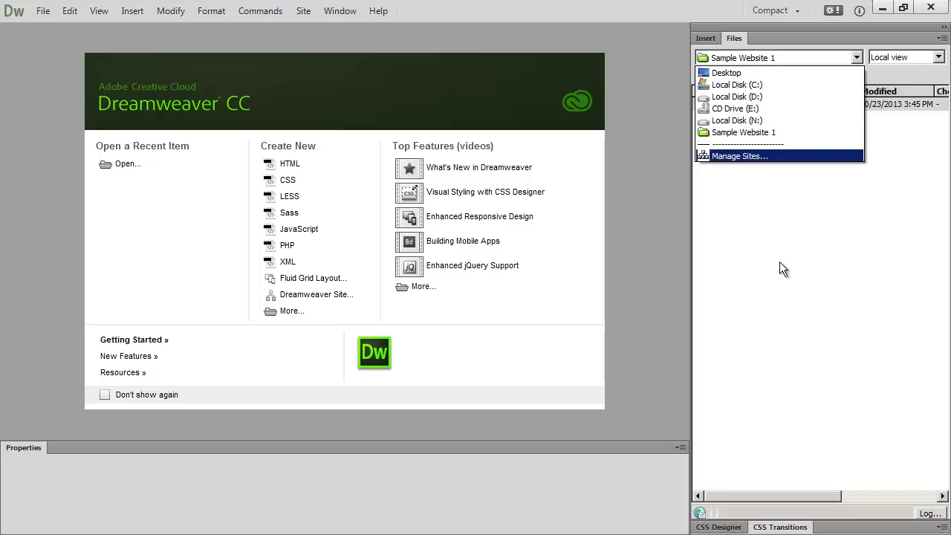
click(830, 255)
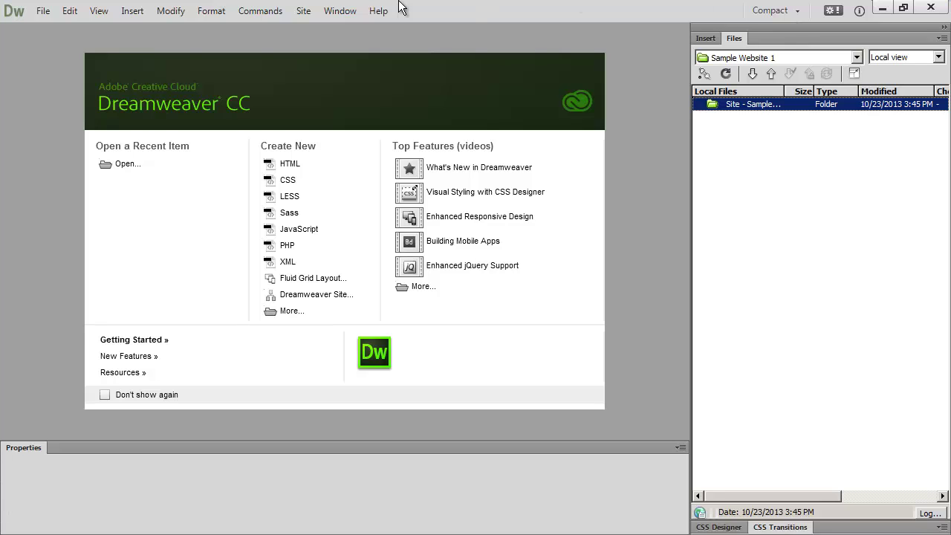
Open the Manage Sites dialog from the Site commands and again from the Files panel's site list, closing it each time.
click(305, 12)
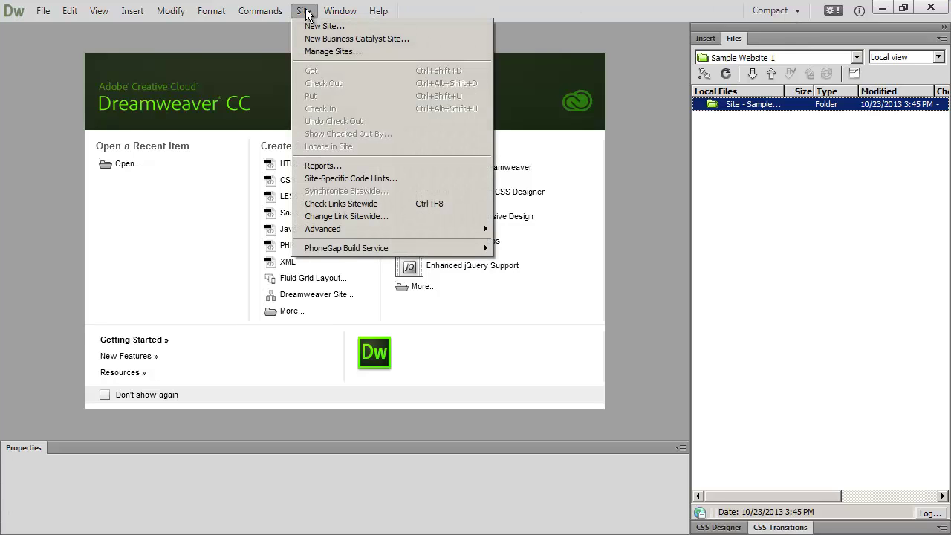
click(318, 51)
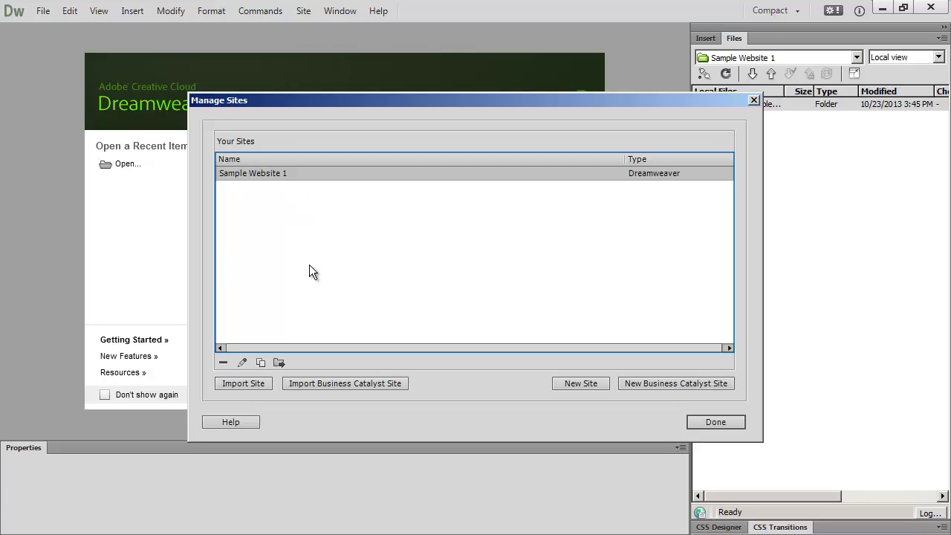
click(754, 99)
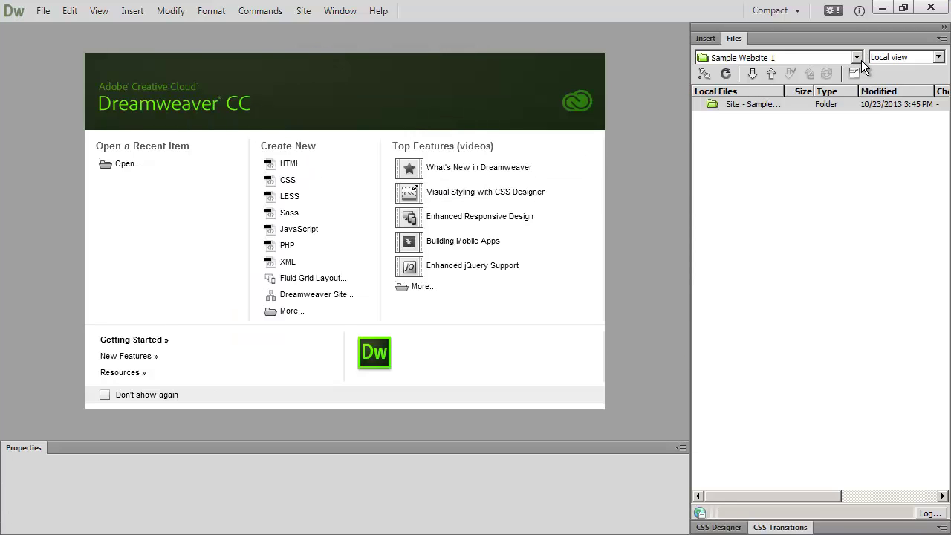
click(860, 58)
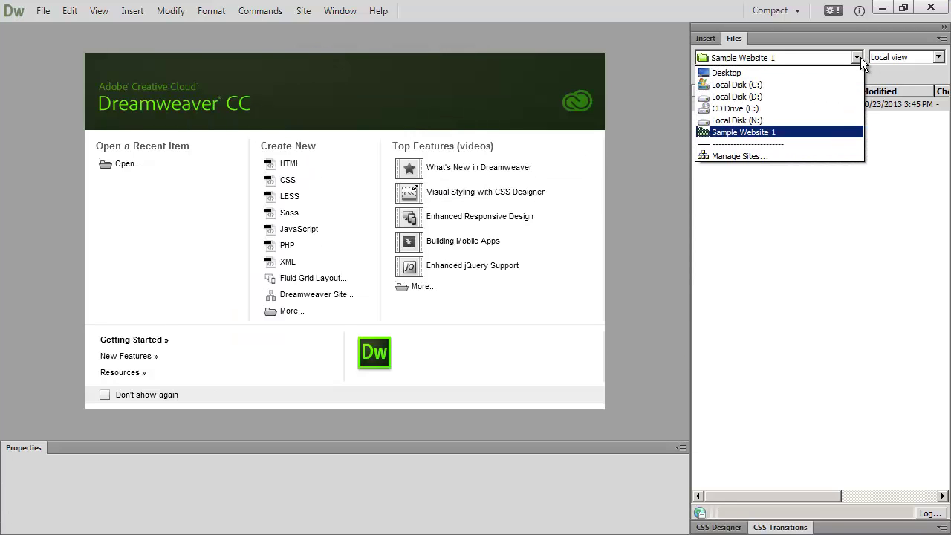
click(754, 157)
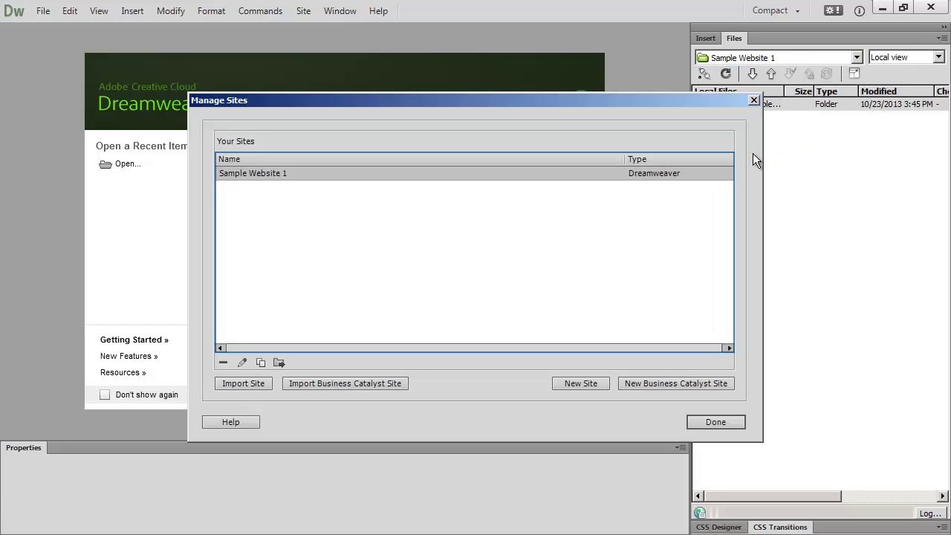
click(753, 99)
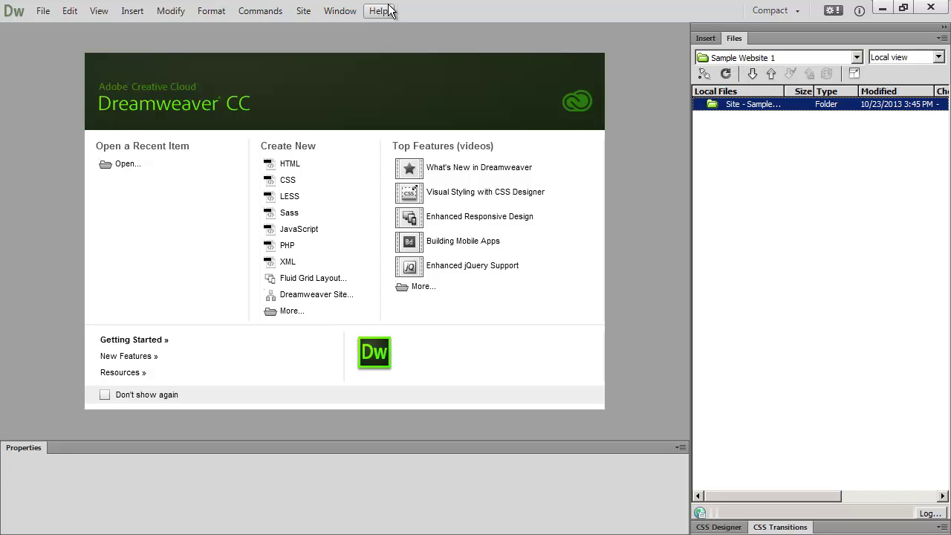
Review the Sample Website 1 setup through Manage Sites and again directly from the Files panel, cancelling it both times.
click(304, 11)
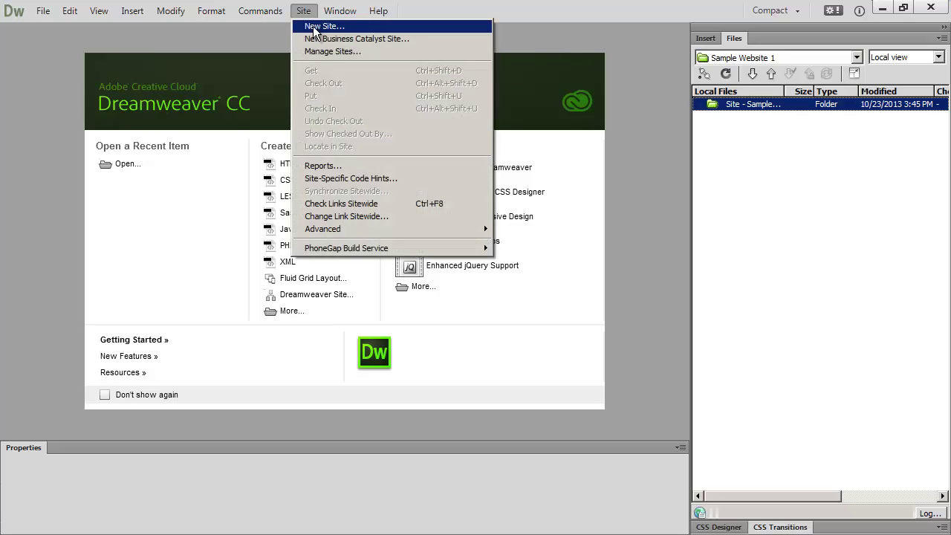
click(326, 52)
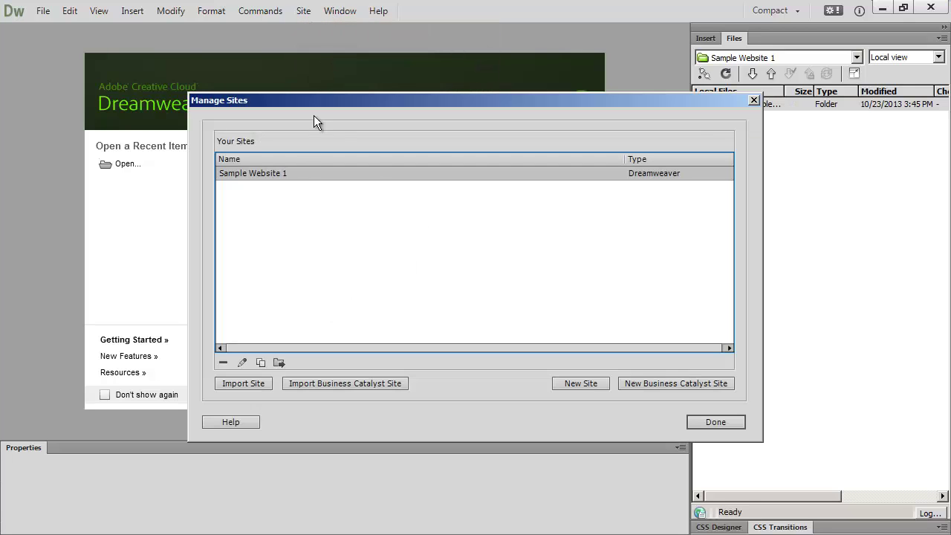
click(242, 362)
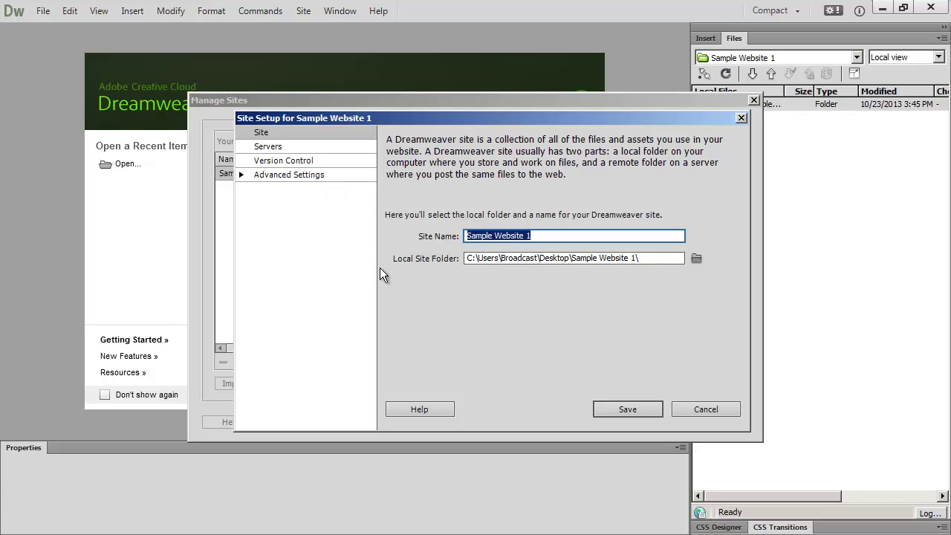
click(706, 409)
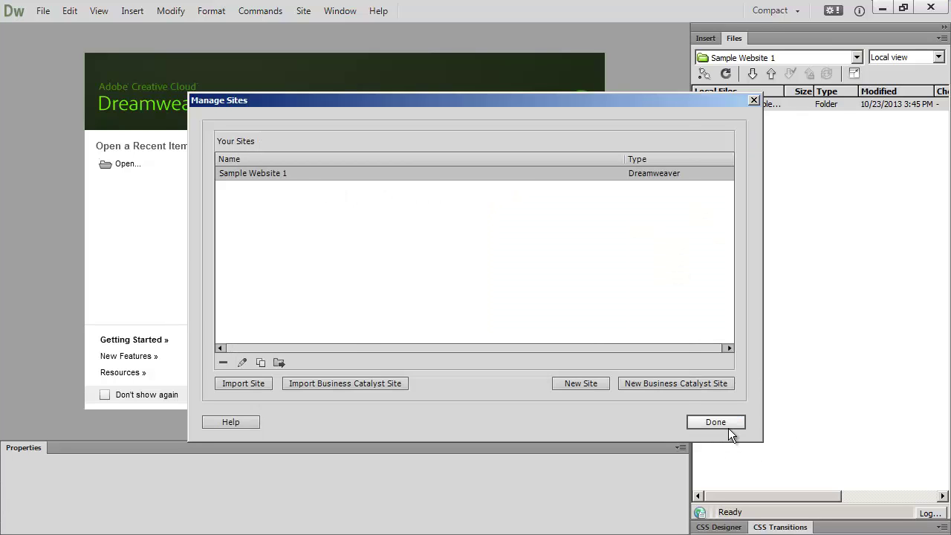
click(725, 424)
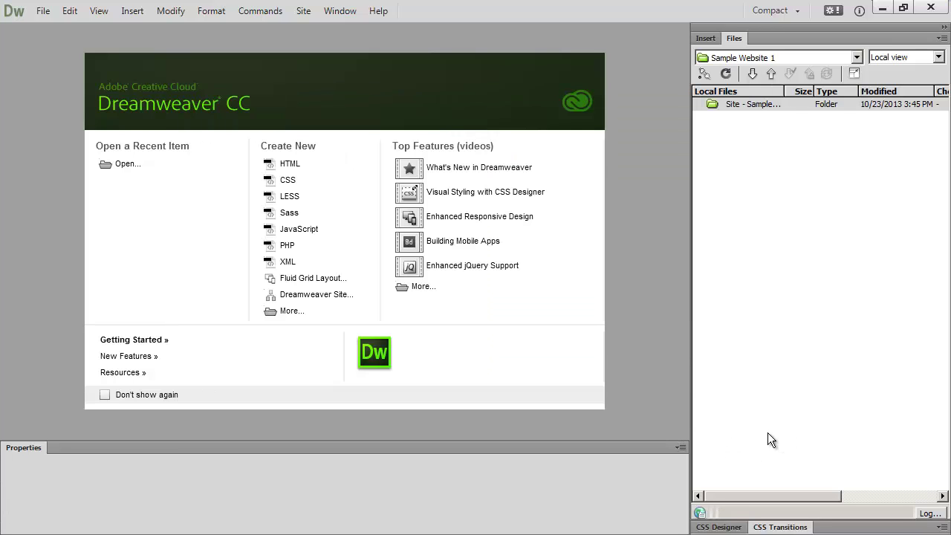
double_click(736, 58)
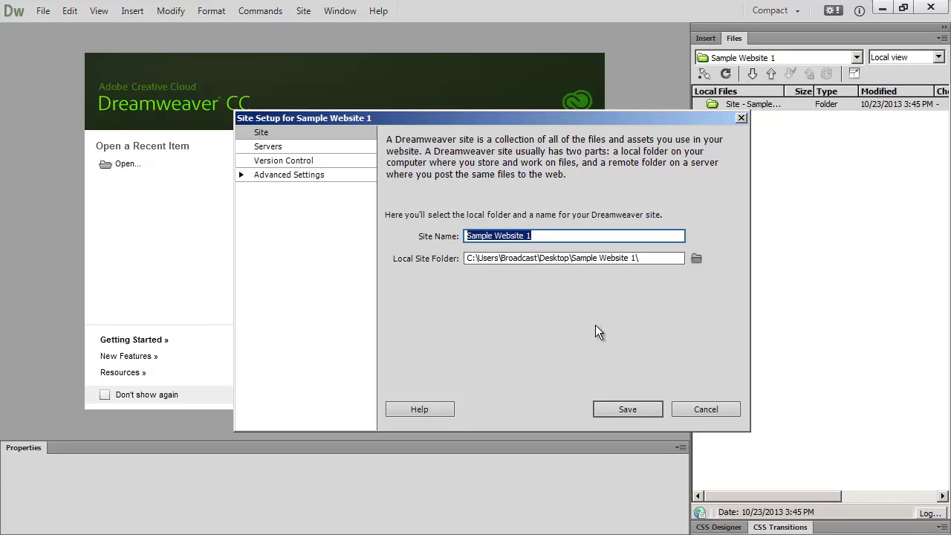
click(708, 411)
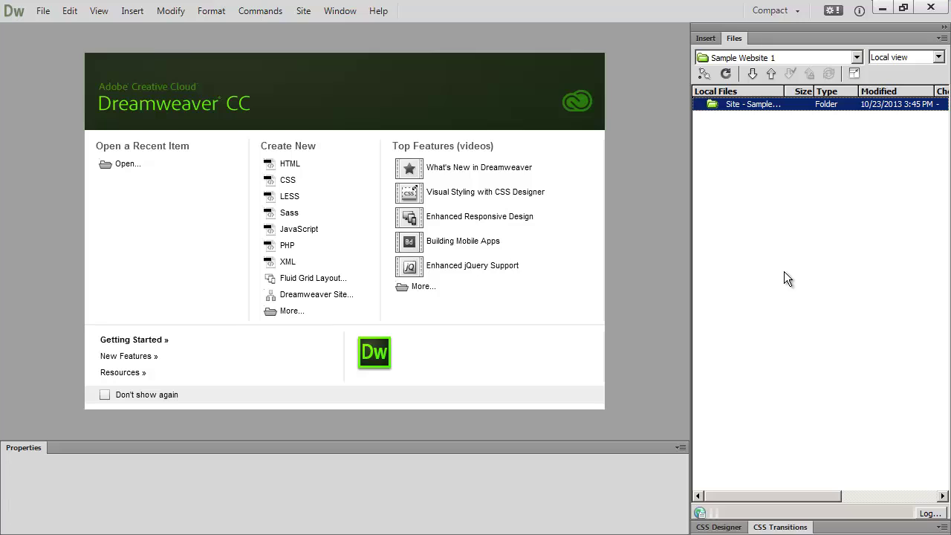
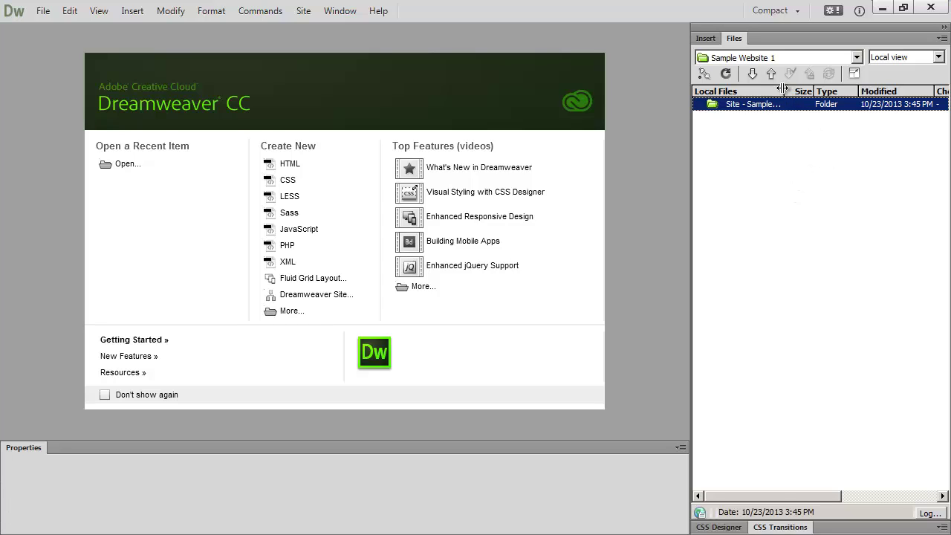
Widen the Local Files column in the Files panel and select the Sample Website 1 root folder.
drag(785, 91, 843, 90)
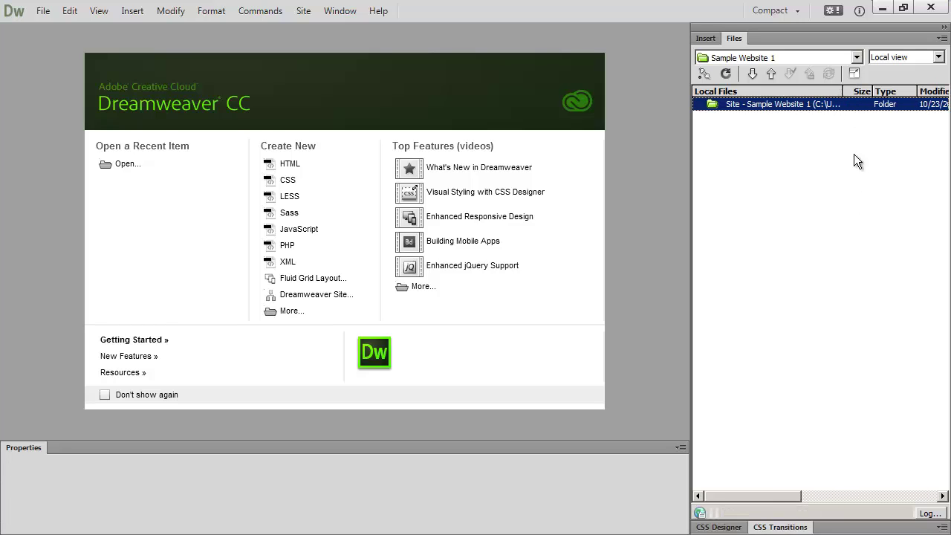
drag(843, 91, 815, 90)
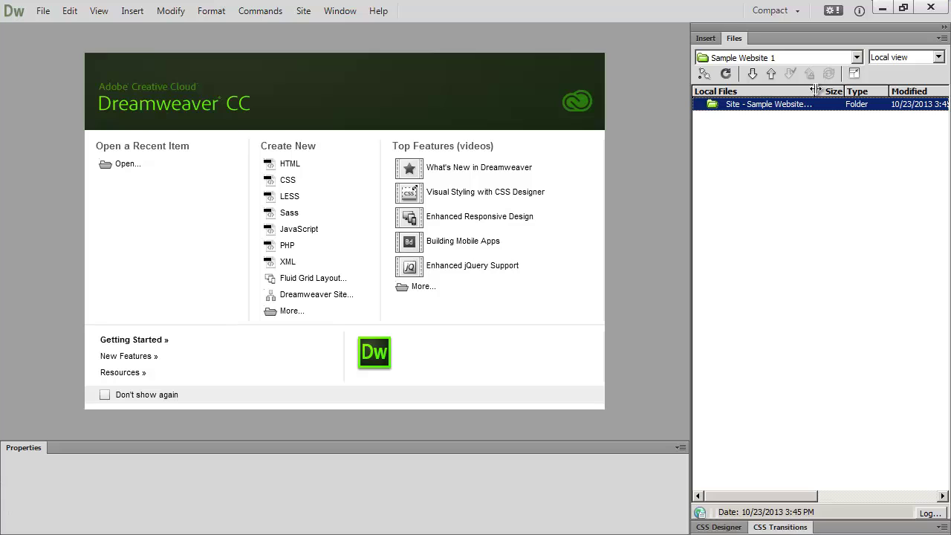
right_click(745, 104)
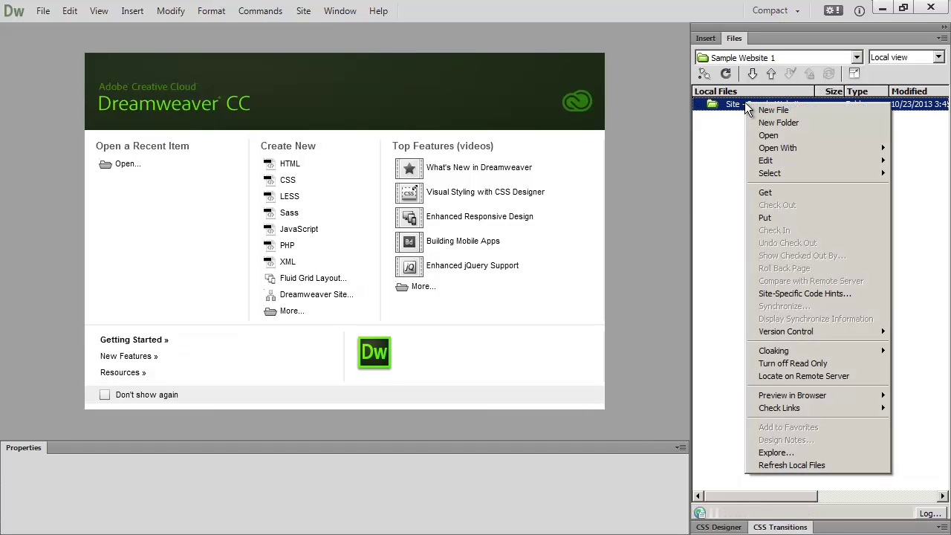
click(727, 128)
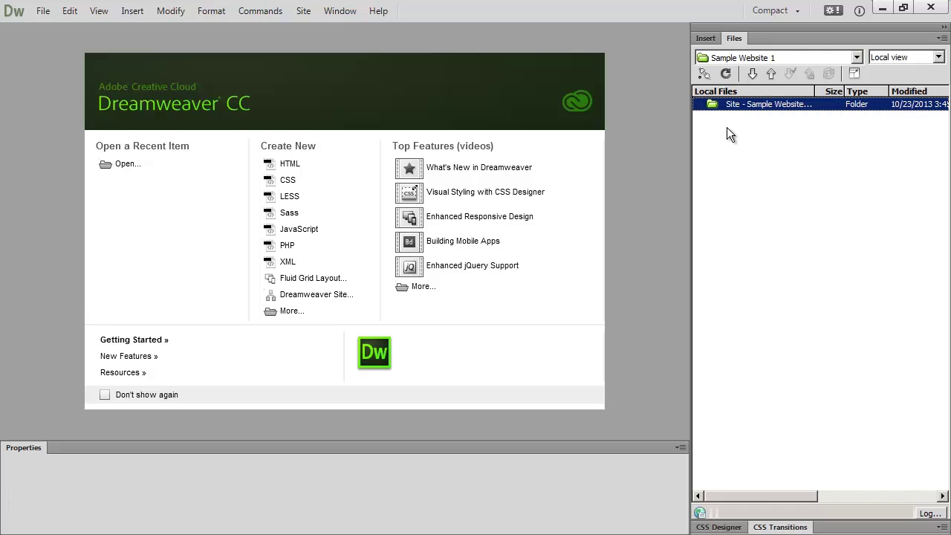
click(747, 58)
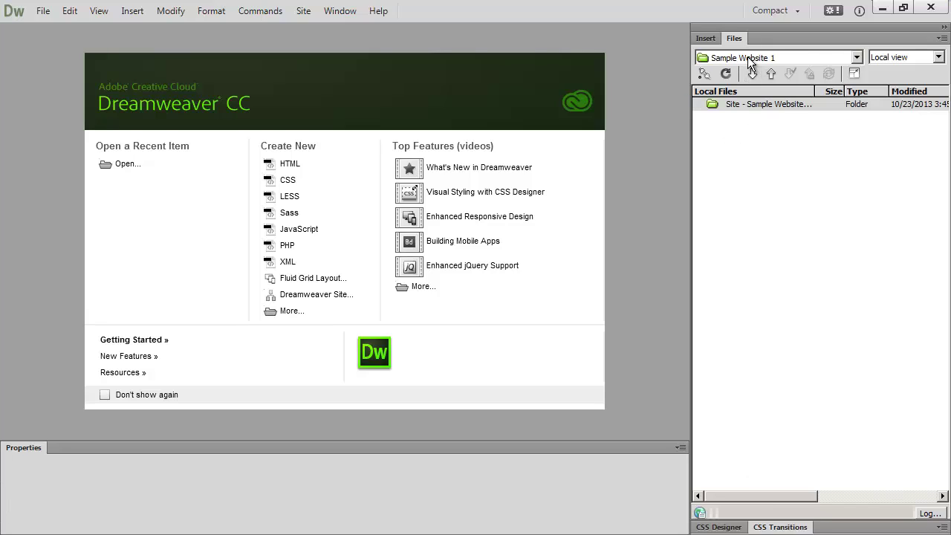
click(785, 104)
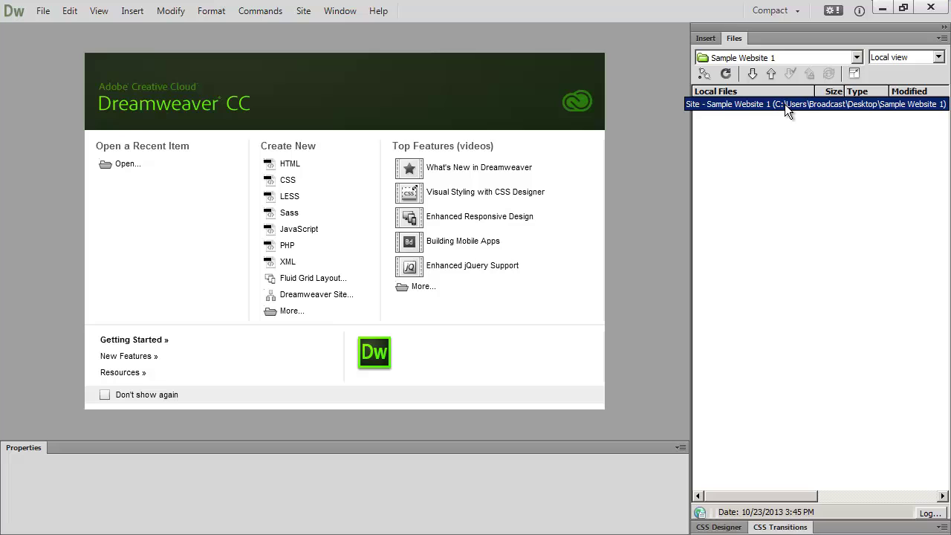
Create two folders named images and css in the Sample Website 1 root folder.
right_click(737, 101)
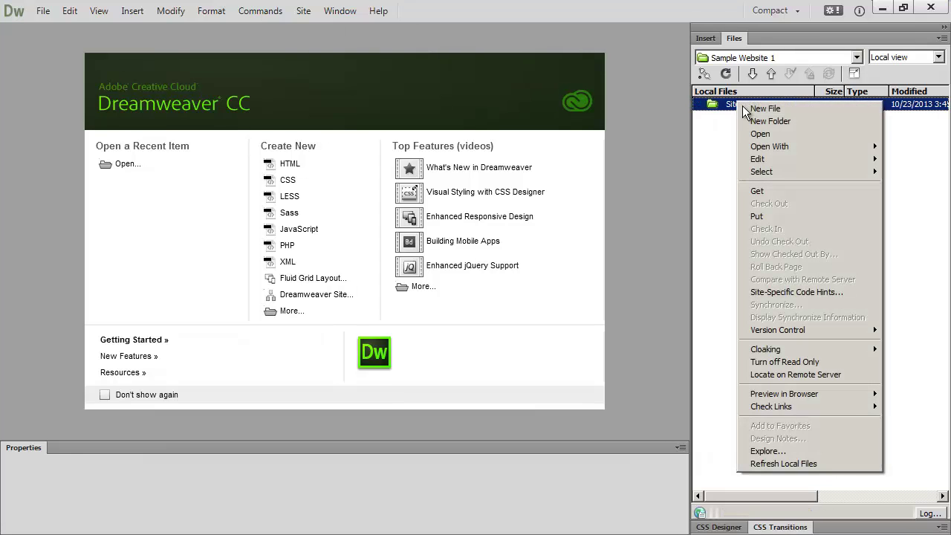
click(751, 118)
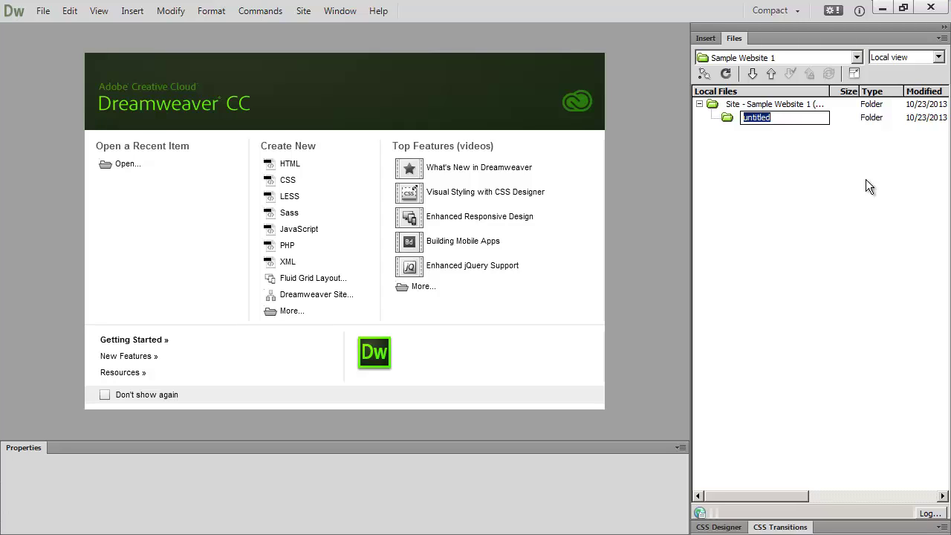
text(images)
key(Return)
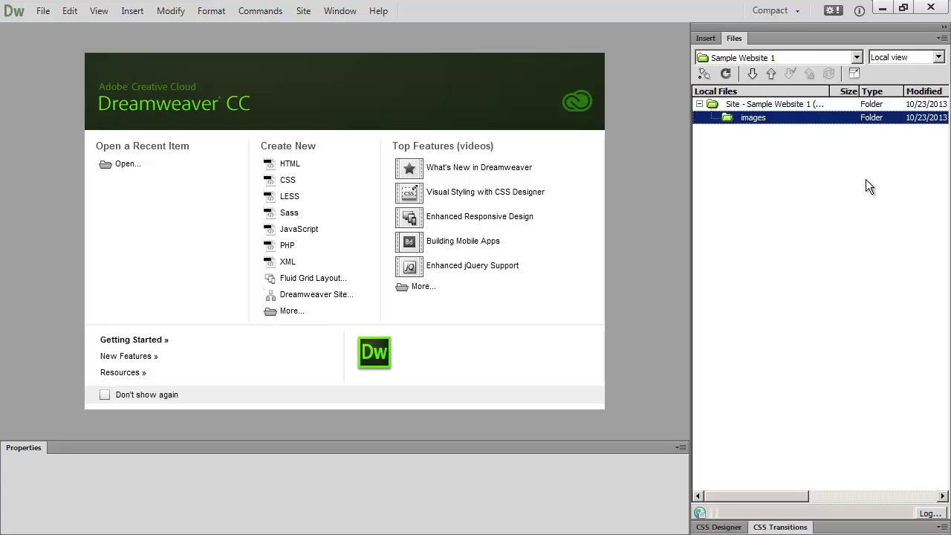
right_click(764, 106)
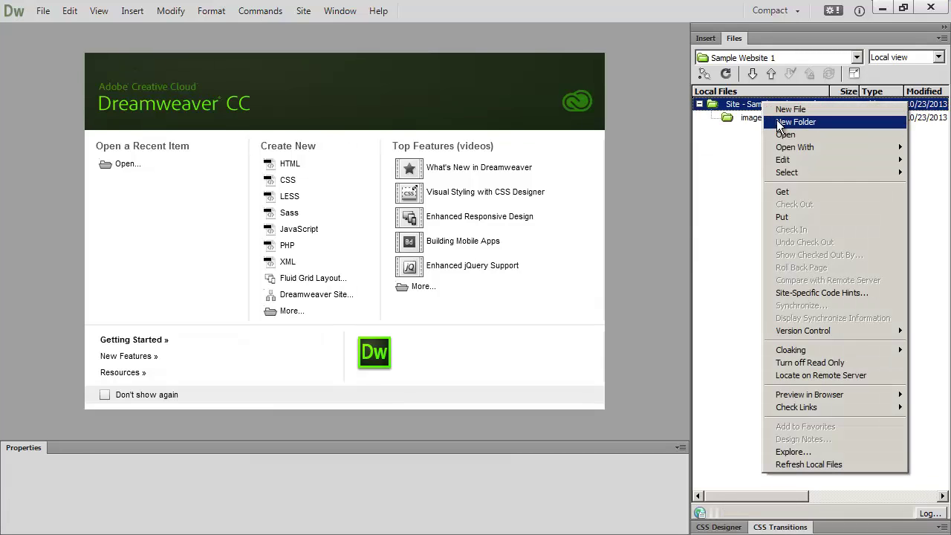
click(778, 123)
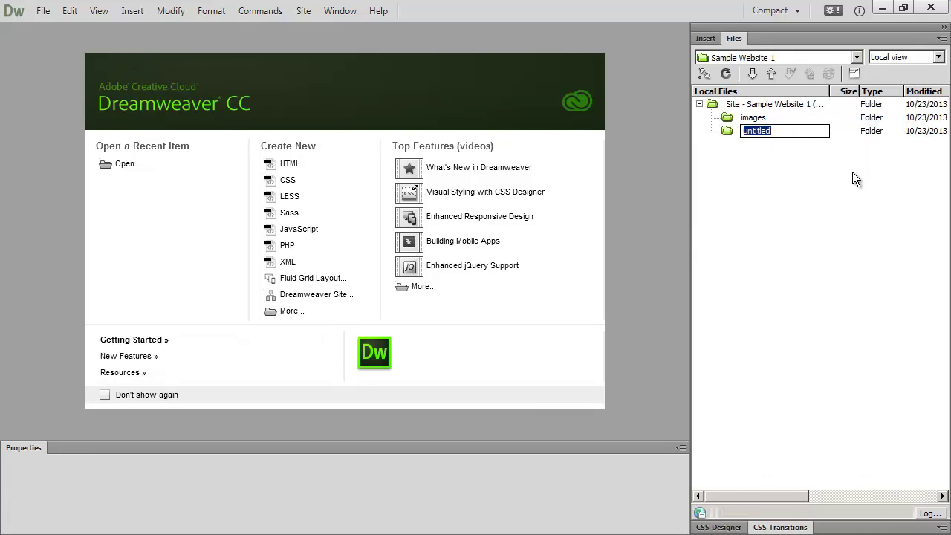
text(css)
key(Return)
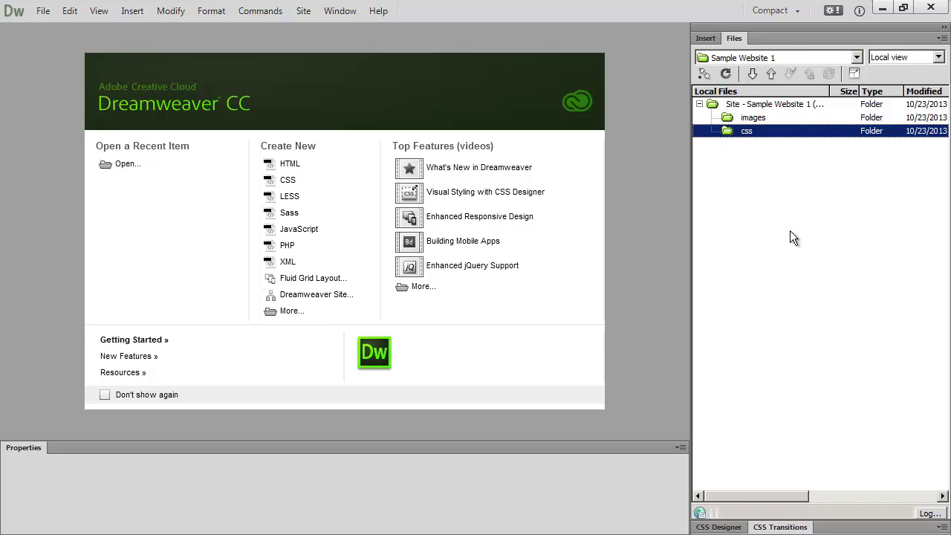
Add a folder named js to the Sample Website 1 root, alongside the images and css folders.
right_click(775, 105)
click(790, 126)
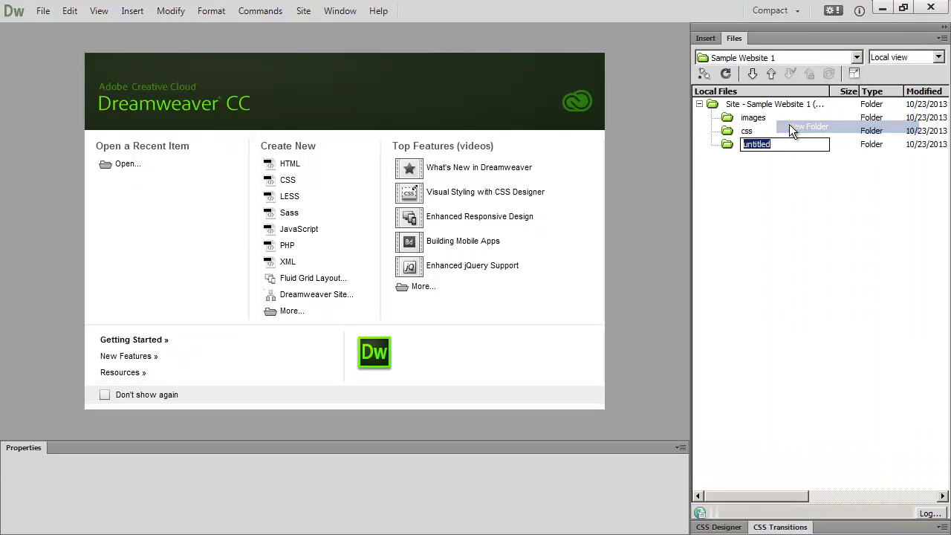
text(js)
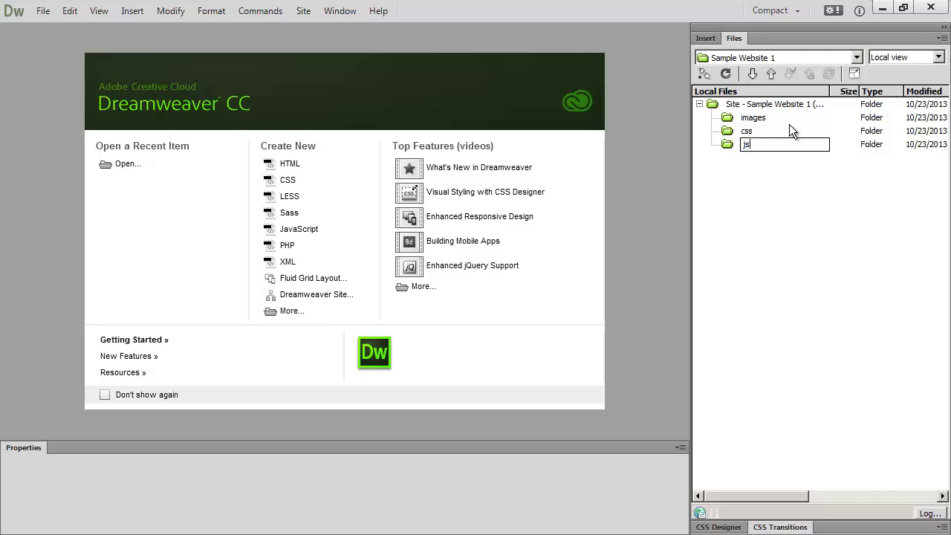
key(Return)
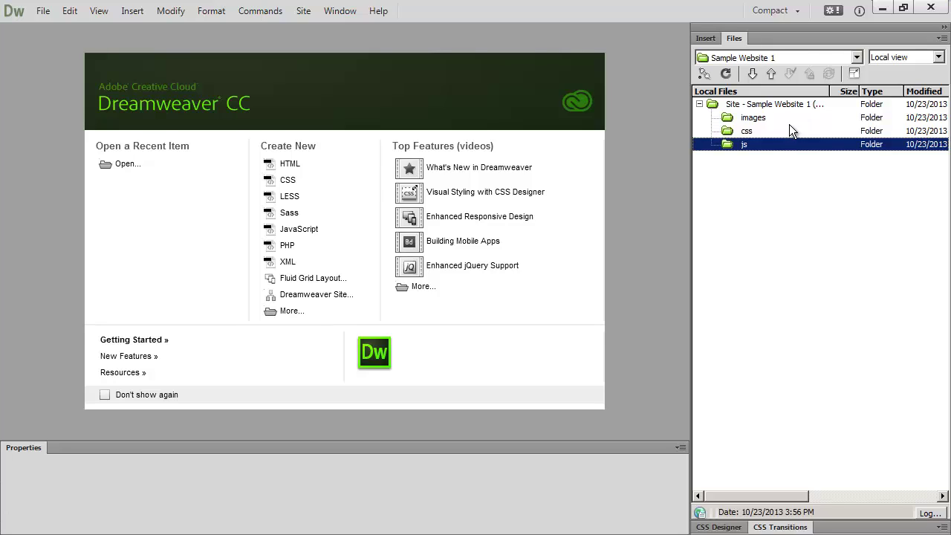
click(790, 126)
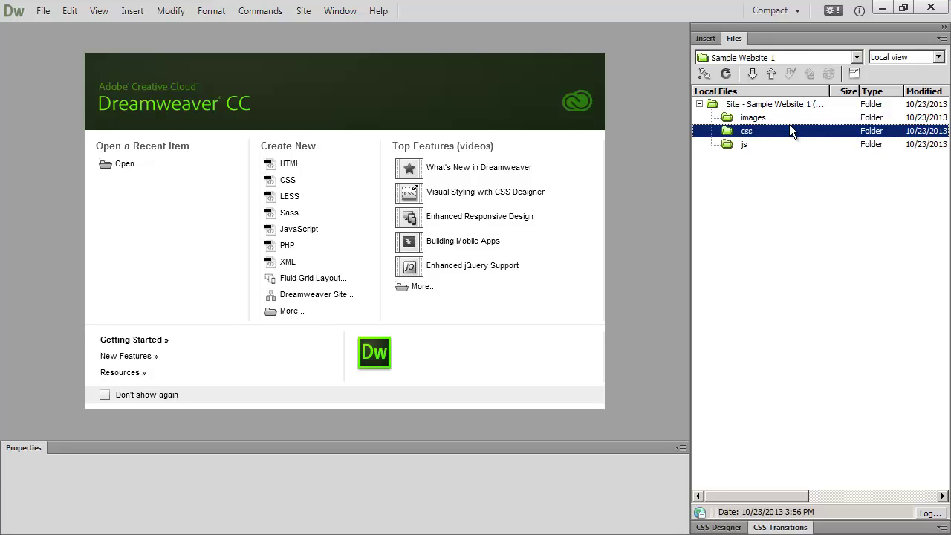
click(765, 150)
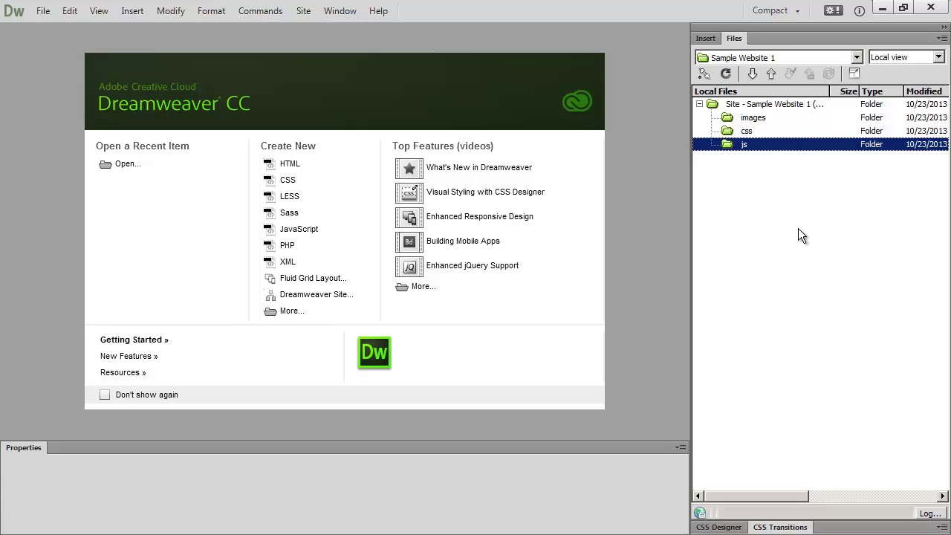
Create a folder named pdf in the Sample Website 1 root folder.
right_click(777, 104)
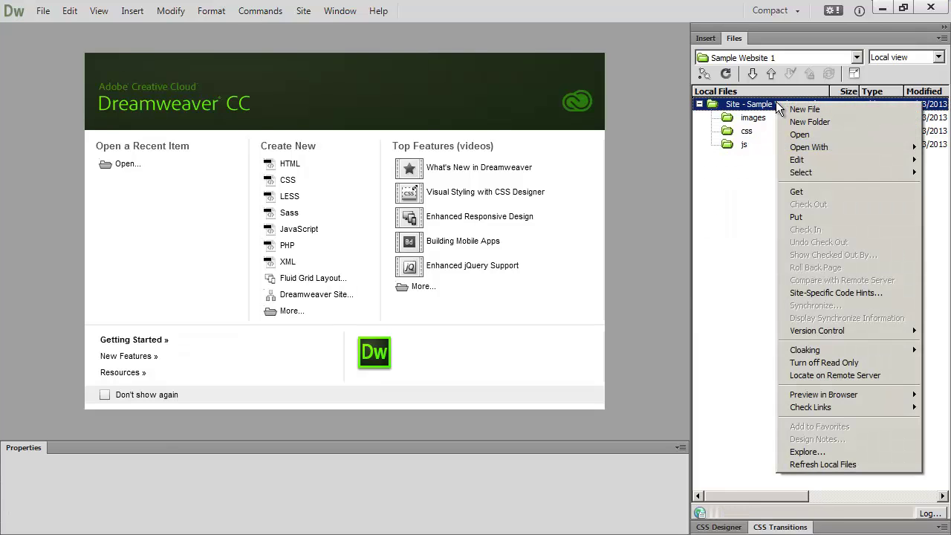
click(789, 122)
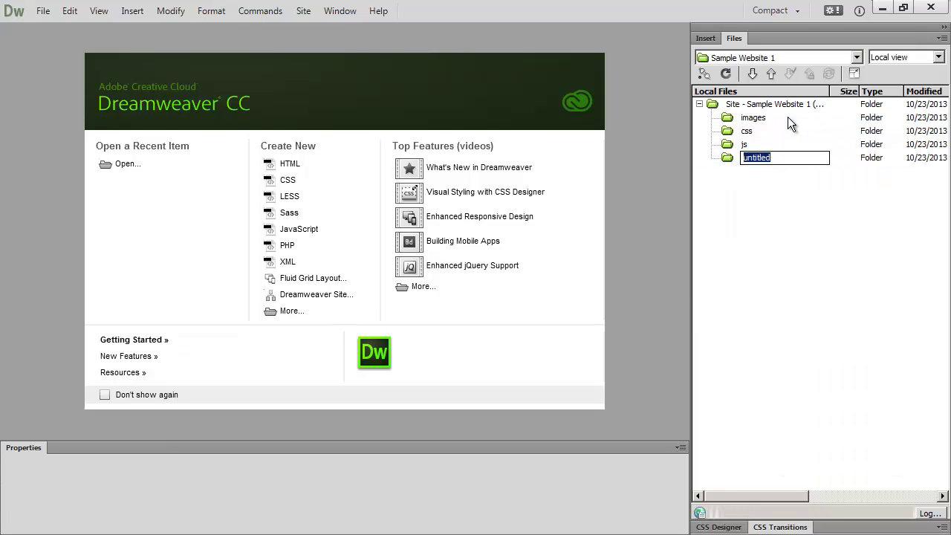
text(pdf)
key(Return)
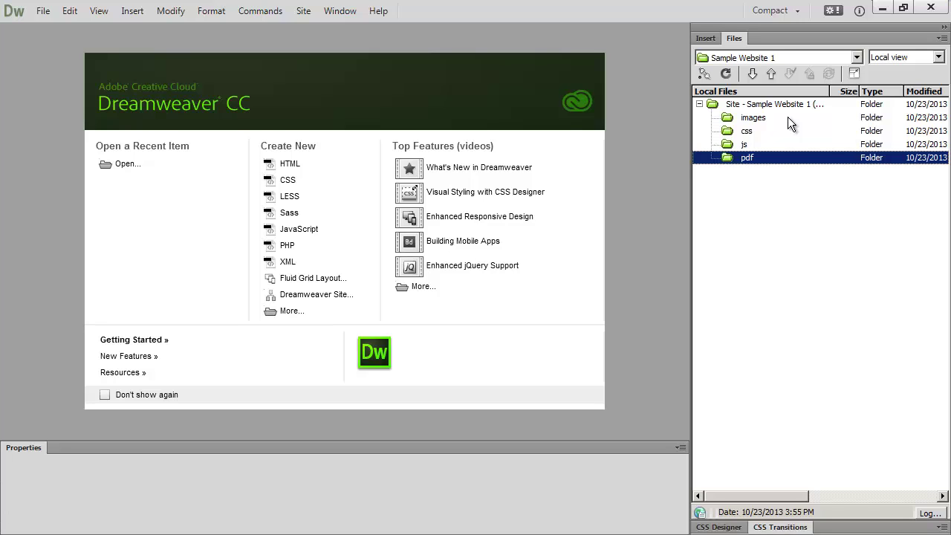
Delete the pdf folder from the site and confirm the deletion.
right_click(754, 158)
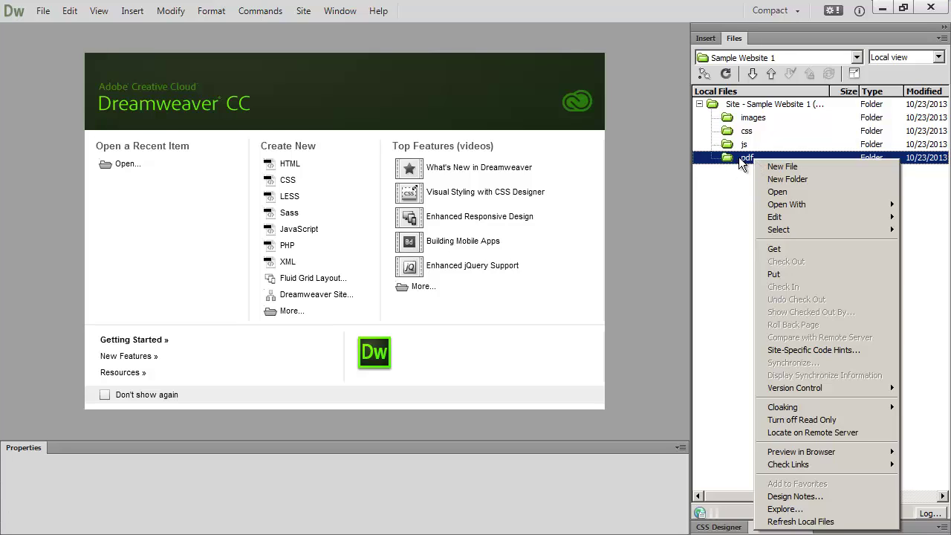
mouse_move(804, 217)
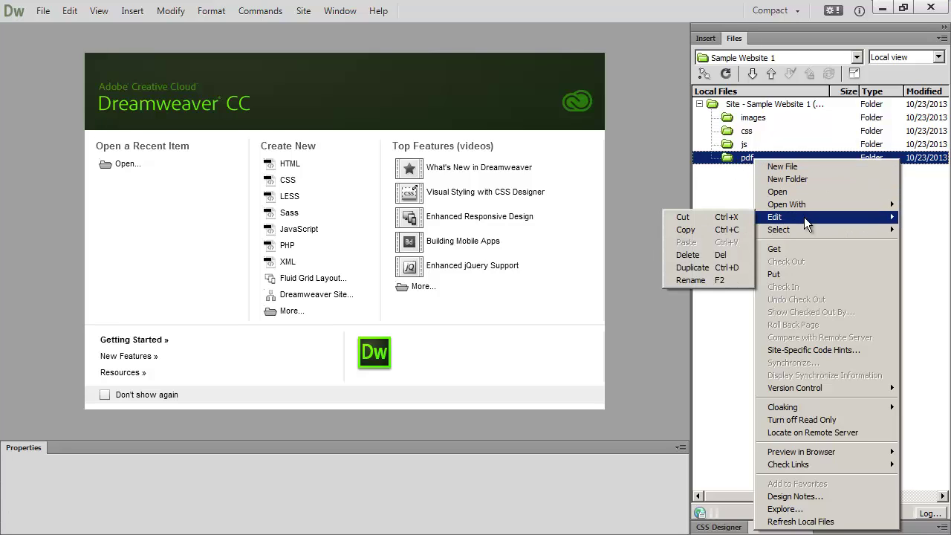
click(727, 255)
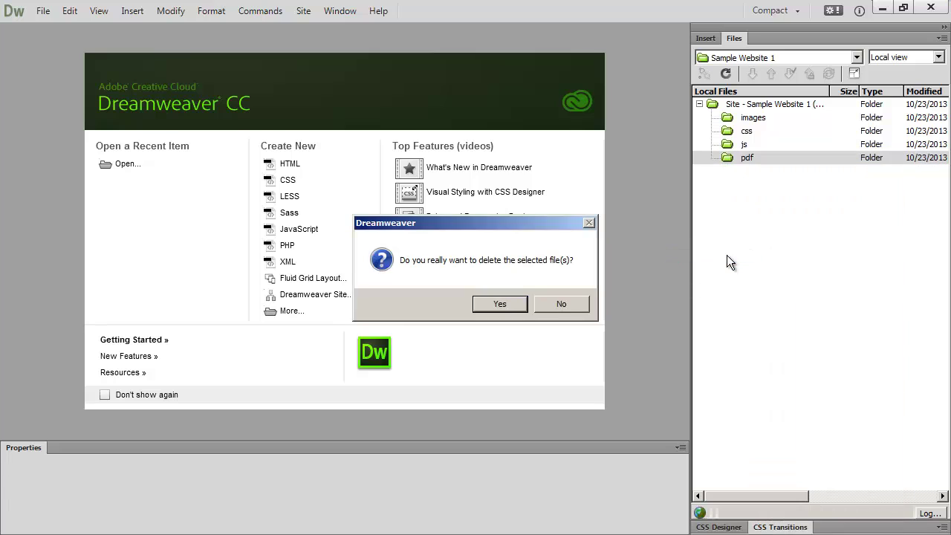
click(496, 307)
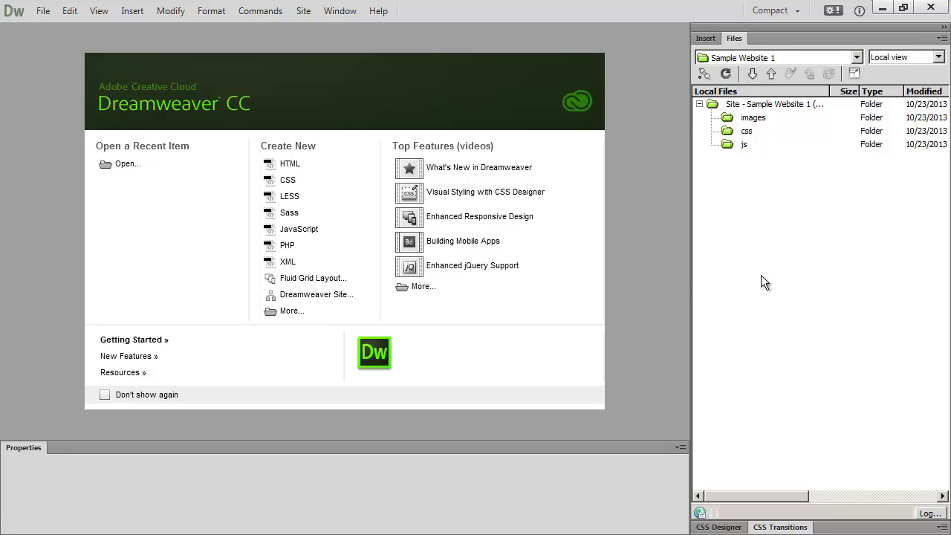
Open the Manage Sites dialog to look at the defined sites, and close it again.
click(301, 12)
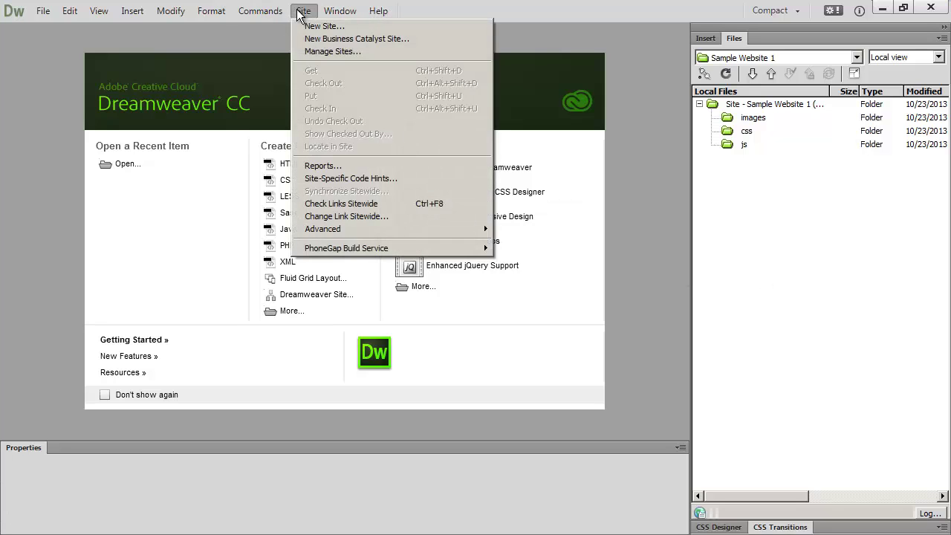
click(314, 52)
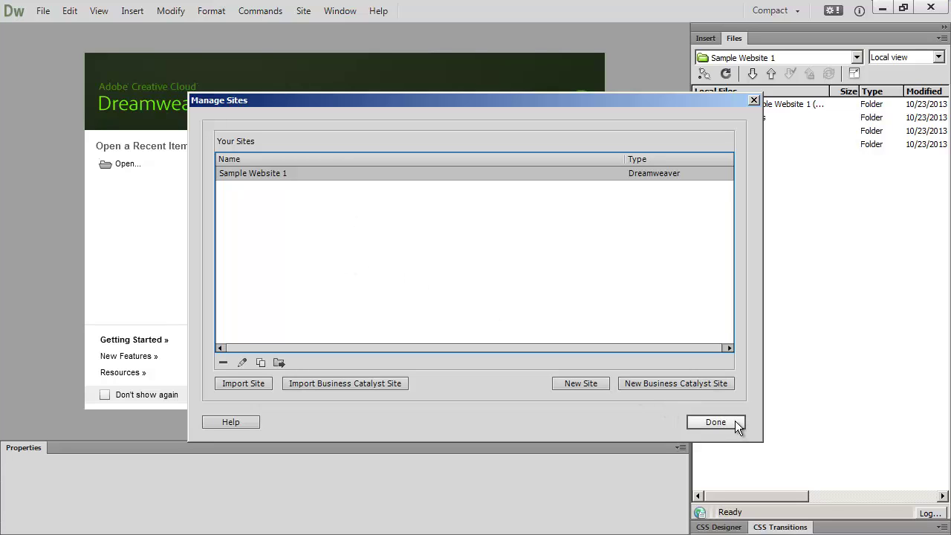
click(754, 101)
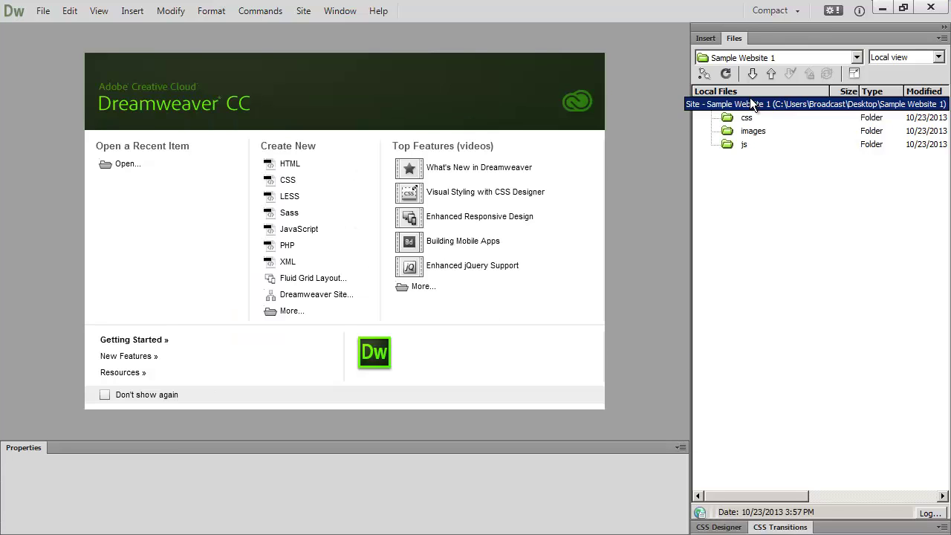
right_click(739, 131)
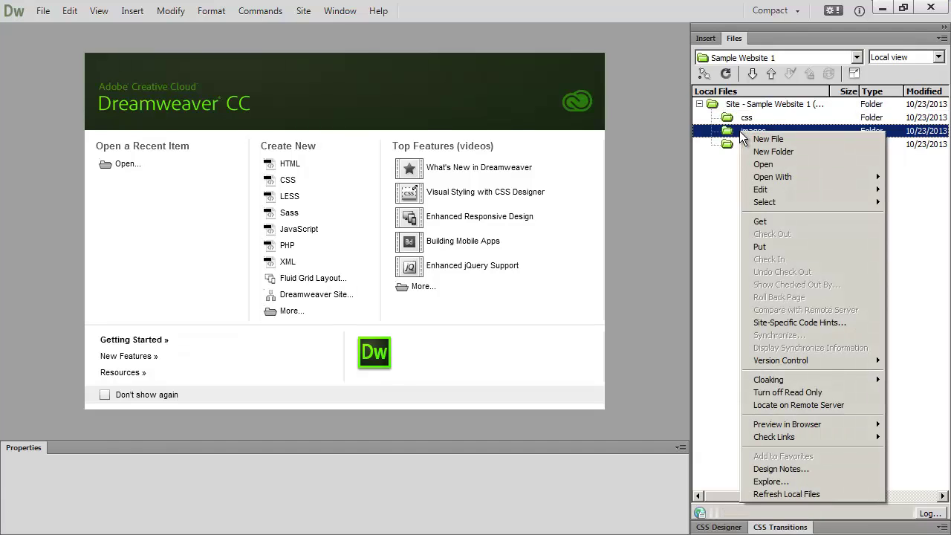
mouse_move(773, 188)
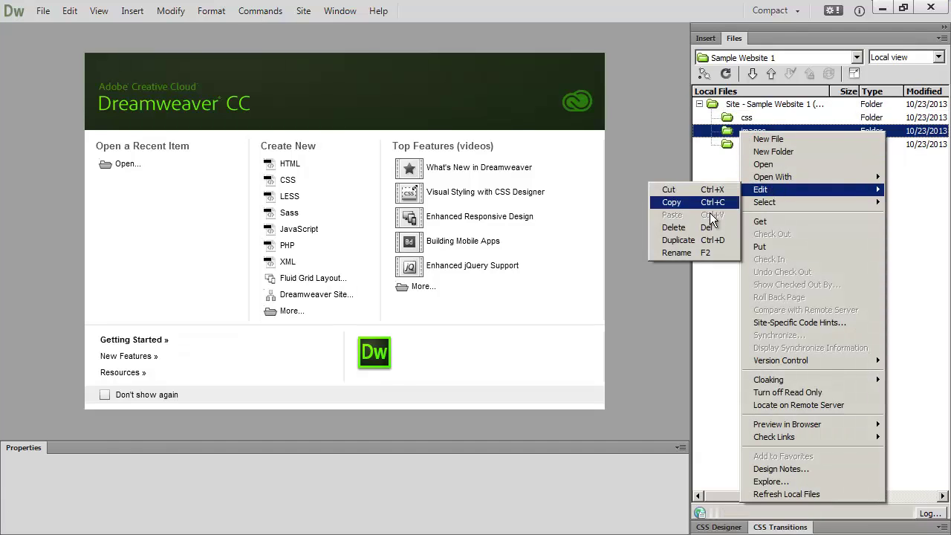
click(707, 322)
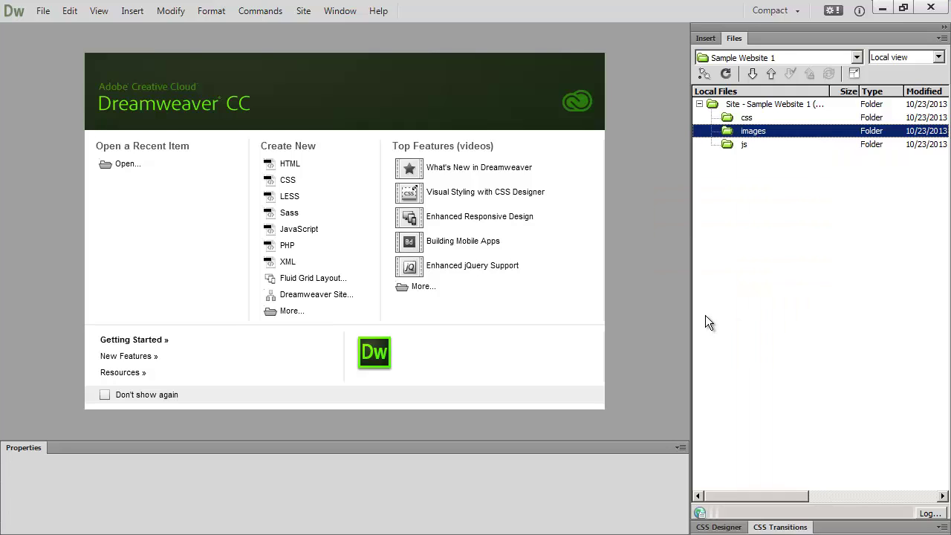
click(777, 109)
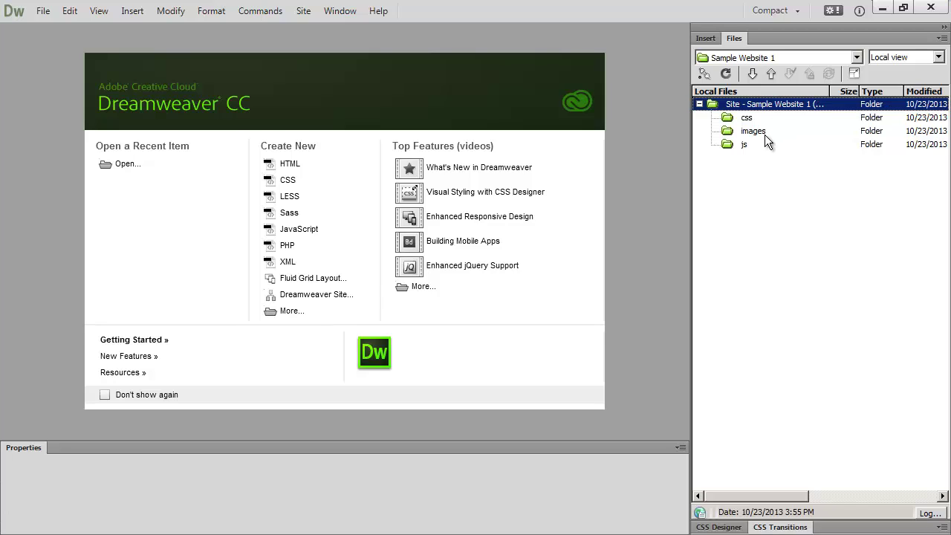
Create two subfolders named icon and banner inside the images folder.
click(754, 133)
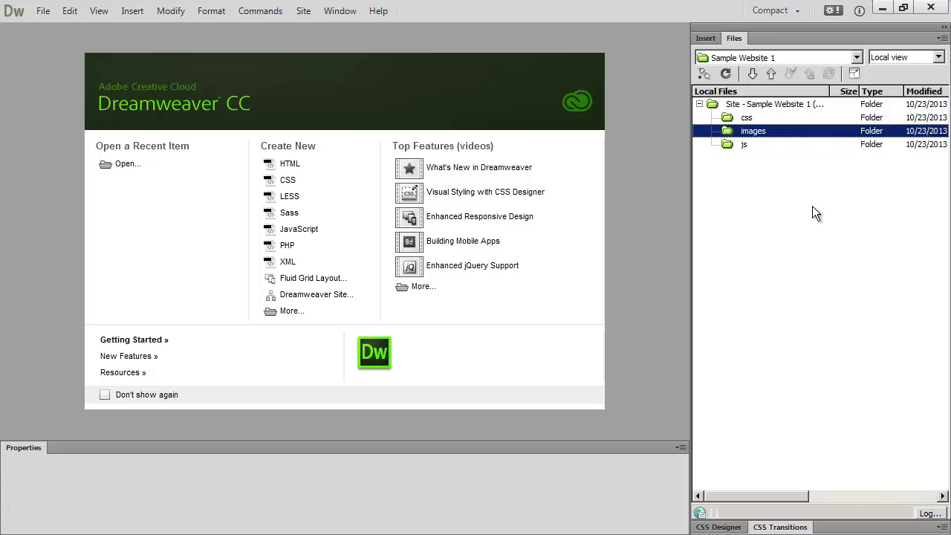
right_click(754, 138)
click(776, 152)
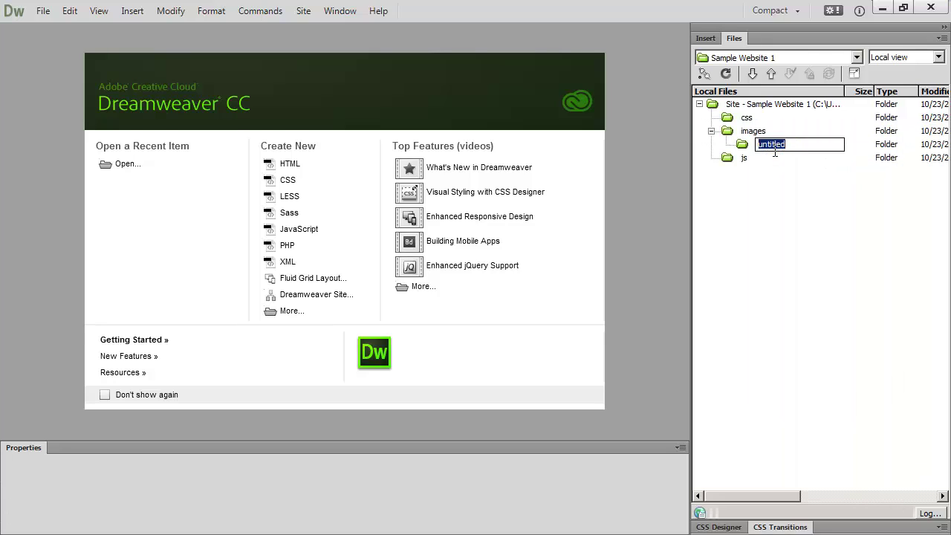
text(icon)
key(Return)
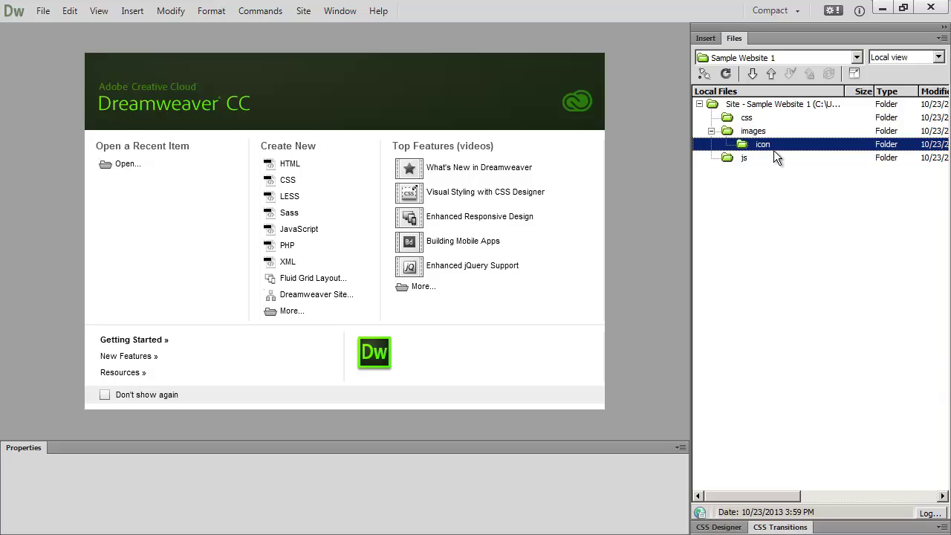
right_click(756, 135)
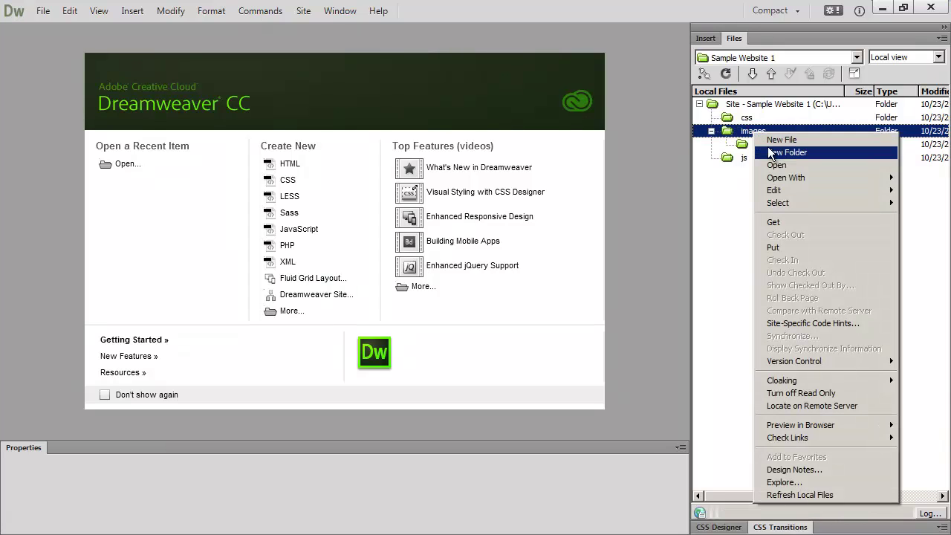
click(769, 152)
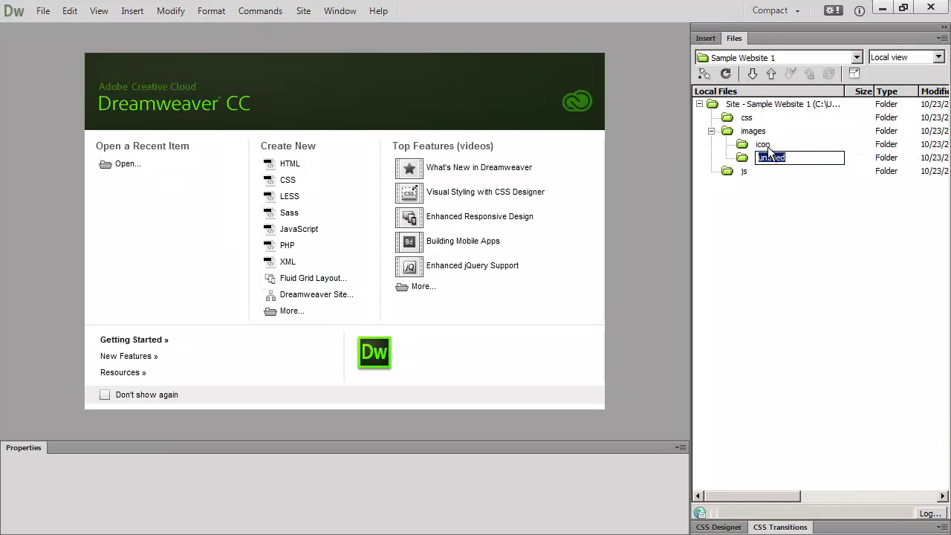
text(banner)
key(Return)
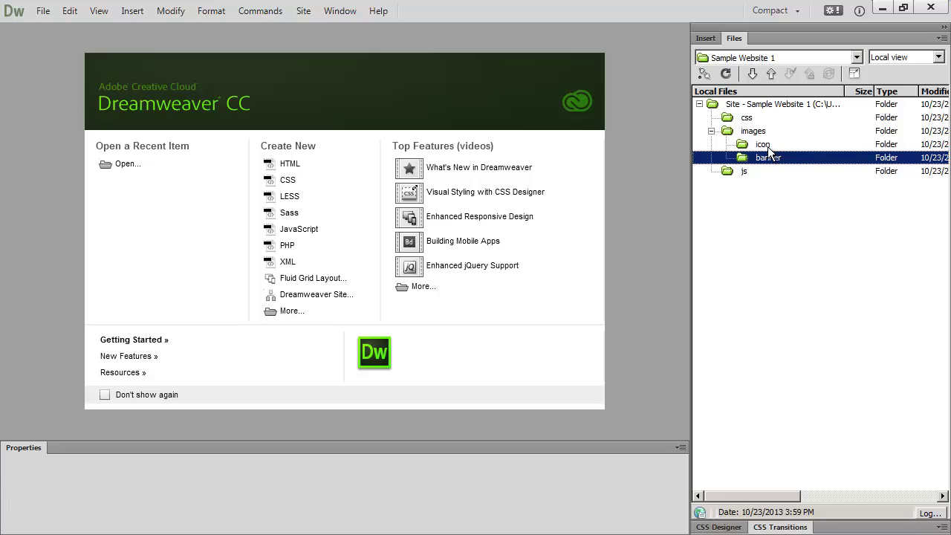
Create a subfolder named bg inside the images folder and select the images folder.
right_click(753, 132)
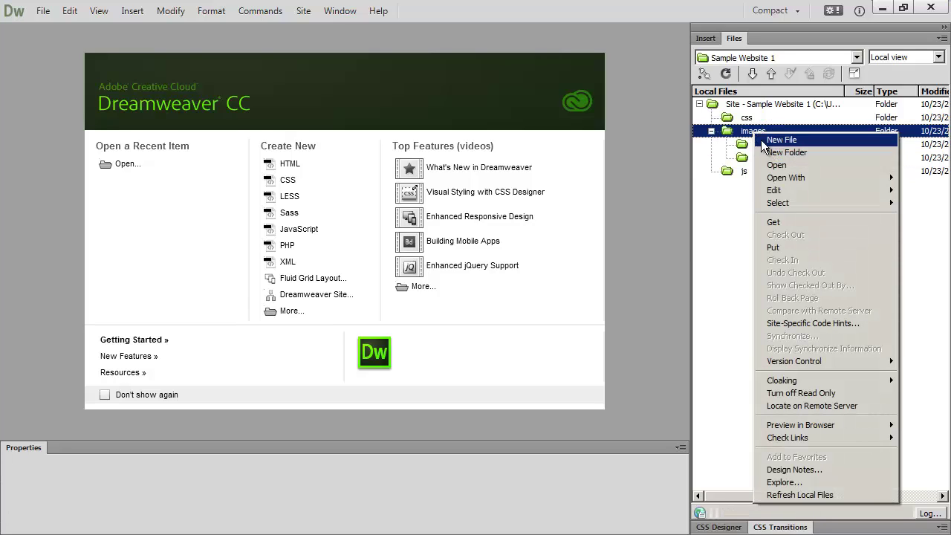
click(773, 152)
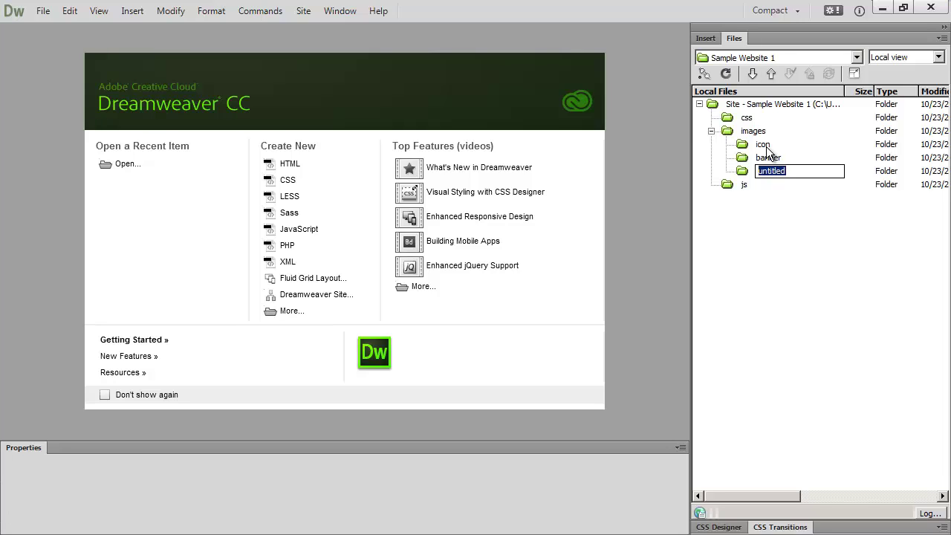
text(bg)
key(Return)
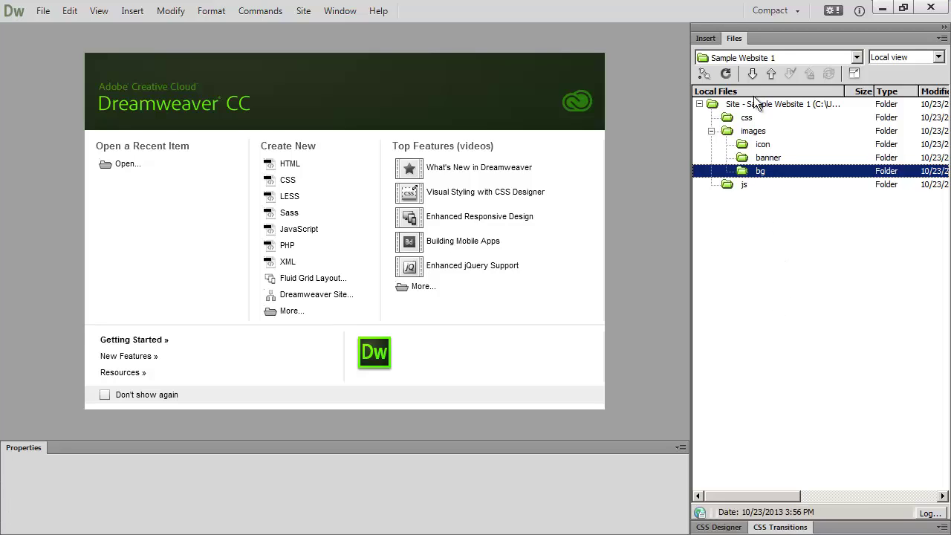
click(745, 134)
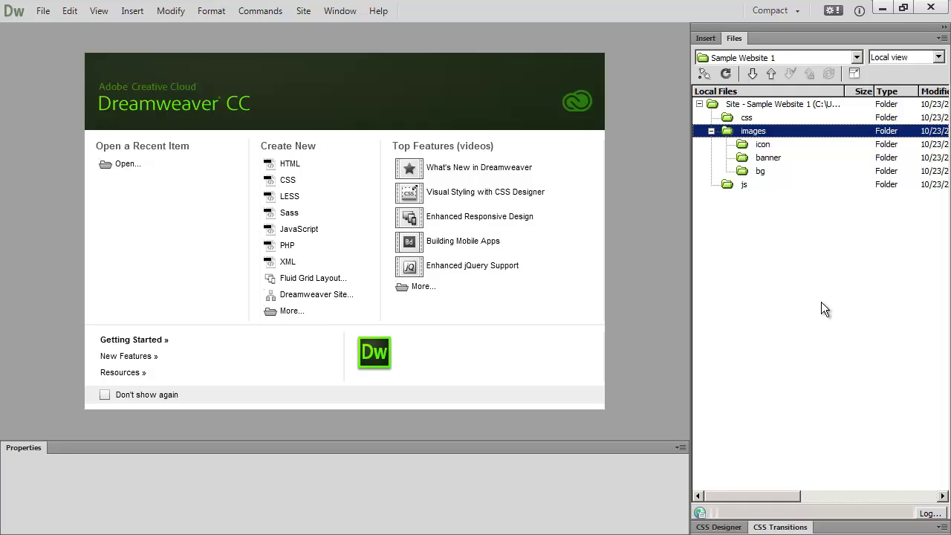
Examine the site's folder structure by expanding and collapsing the images folder and site root, leaving the images subfolders collapsed.
click(712, 132)
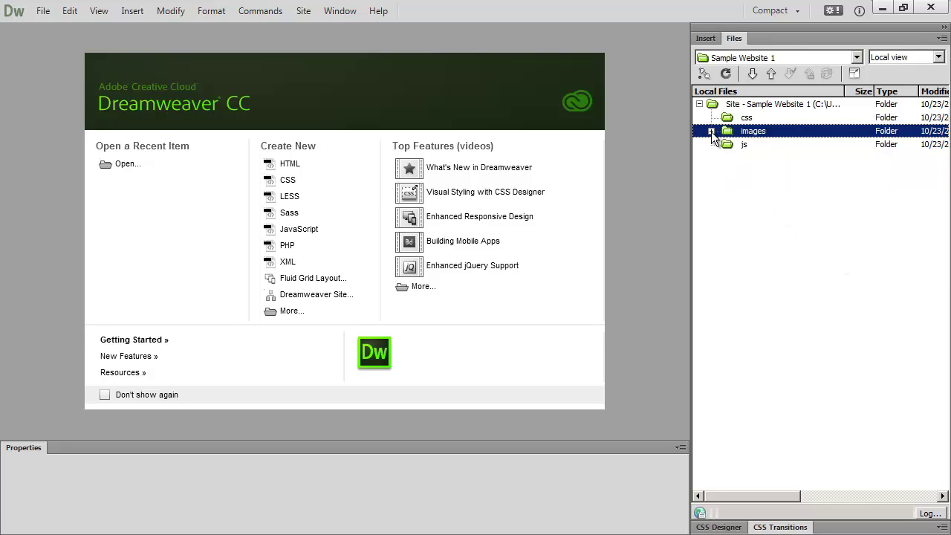
click(711, 131)
click(711, 132)
click(712, 131)
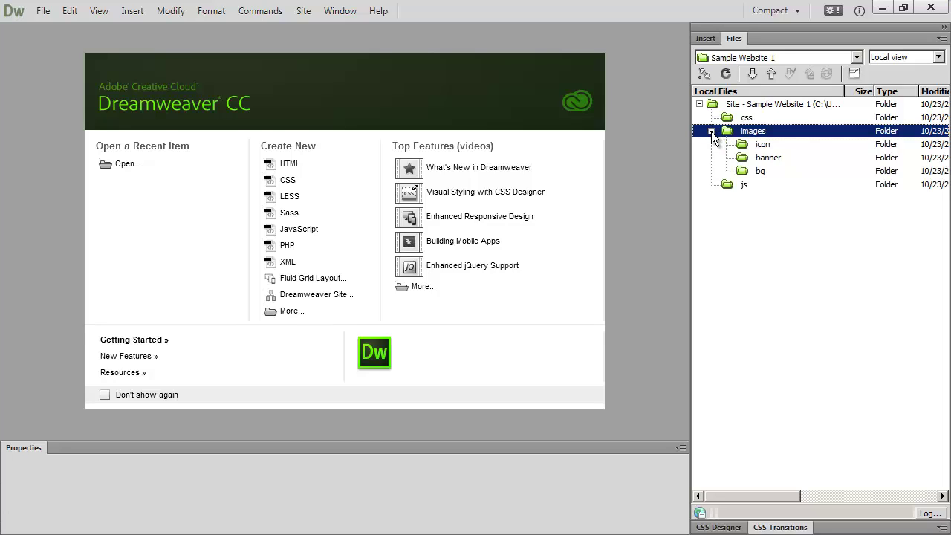
click(711, 132)
click(699, 104)
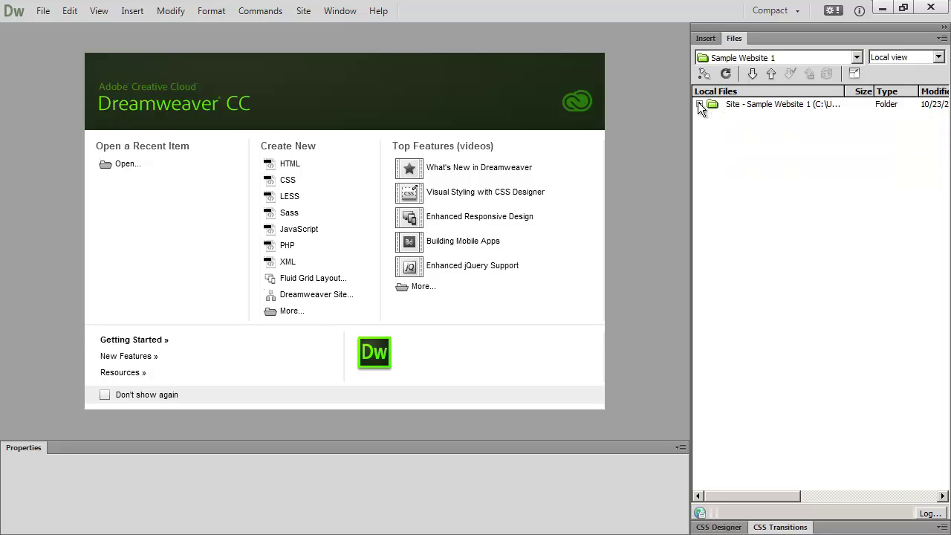
click(699, 104)
click(712, 132)
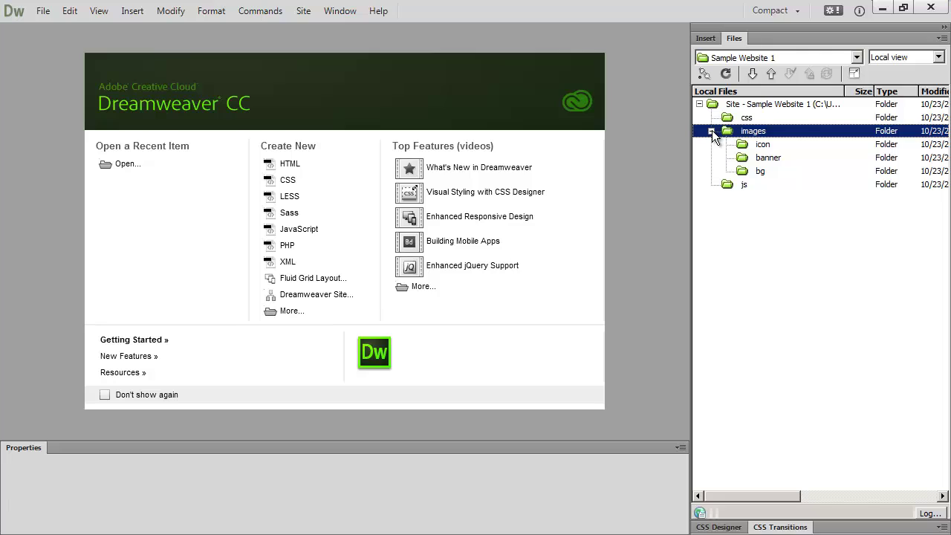
click(711, 132)
click(712, 131)
click(711, 131)
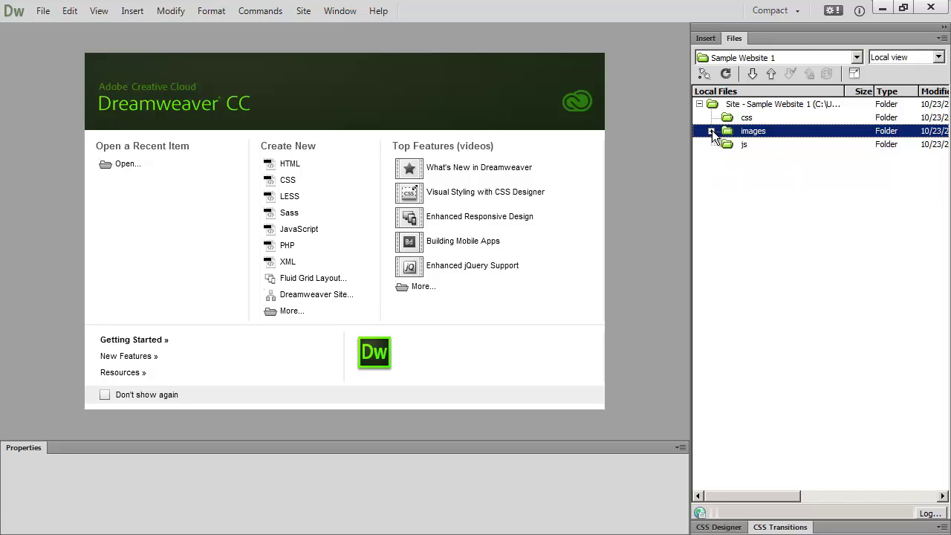
click(711, 132)
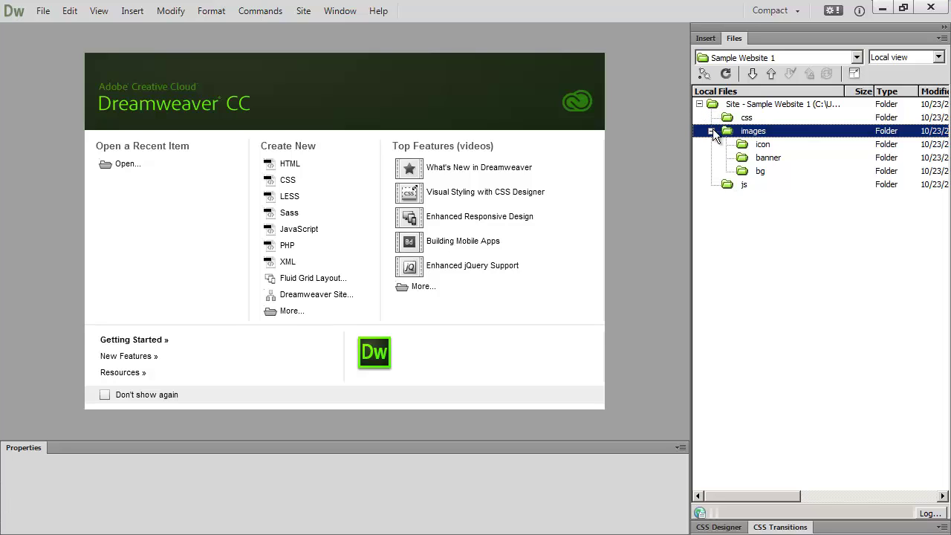
click(712, 132)
click(710, 131)
click(746, 119)
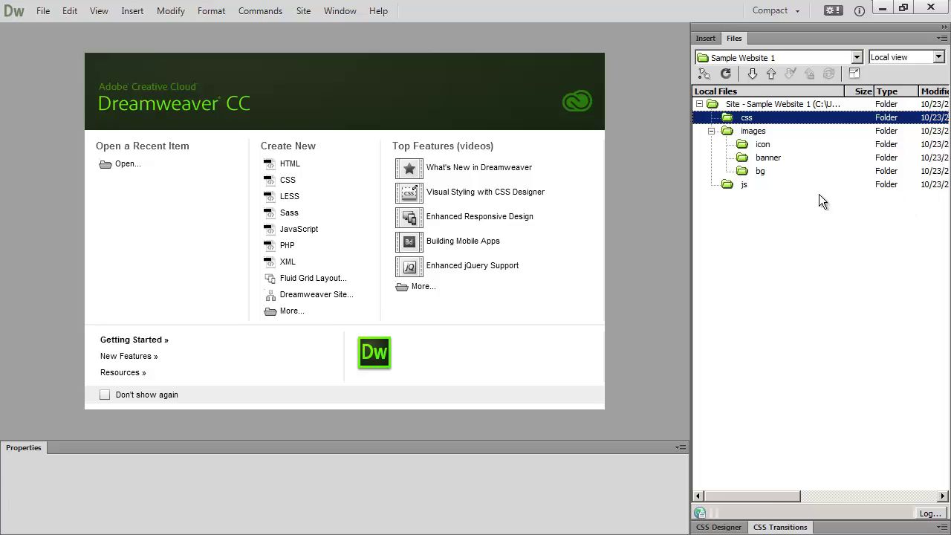
click(746, 185)
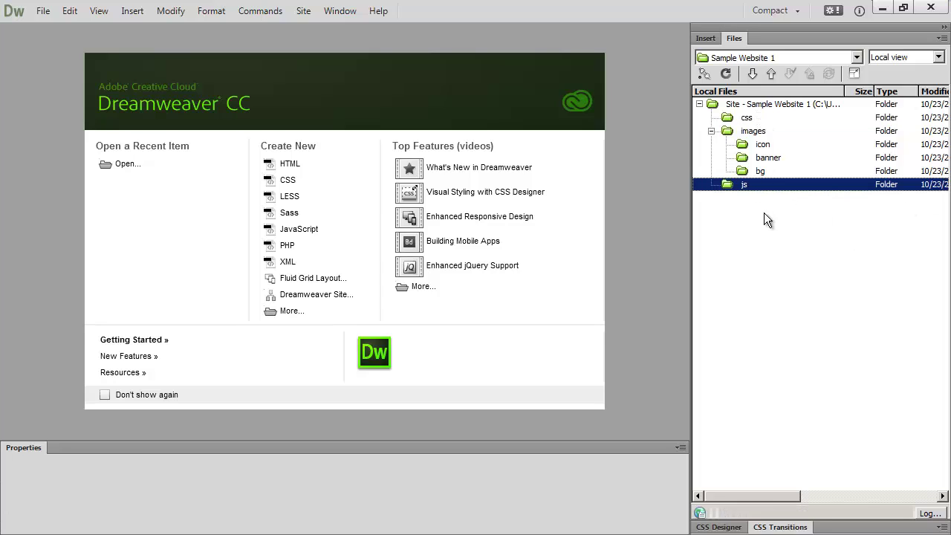
click(711, 131)
click(711, 131)
click(711, 130)
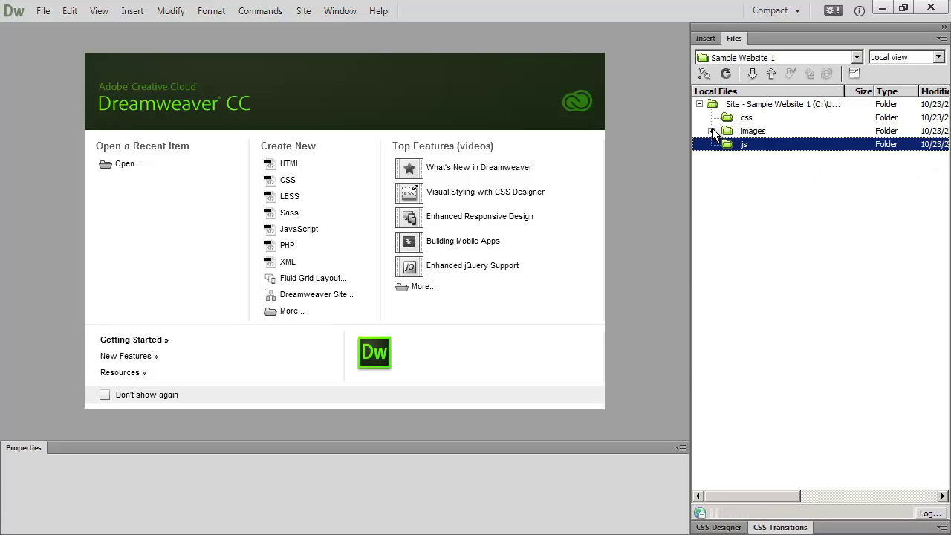
Create a new file named main.html in the root folder of Sample Website 1.
click(787, 104)
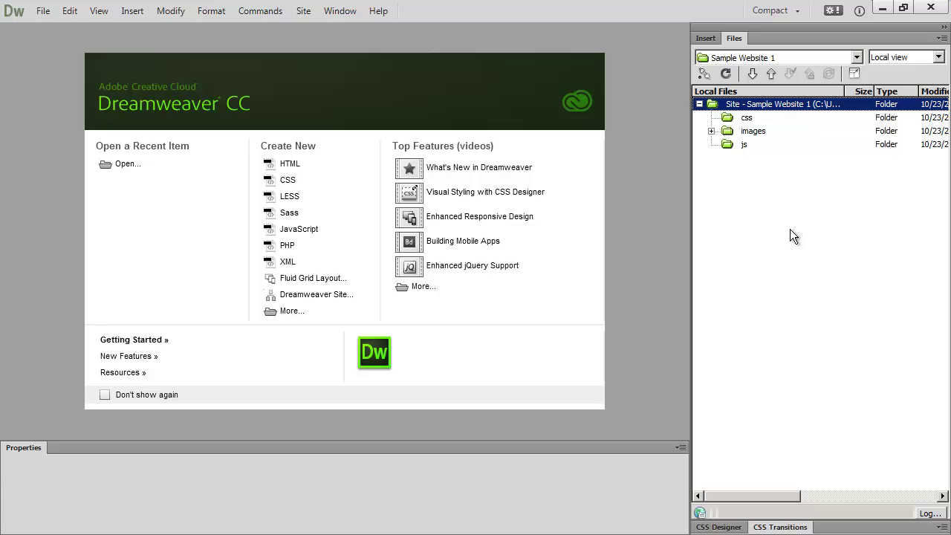
right_click(762, 102)
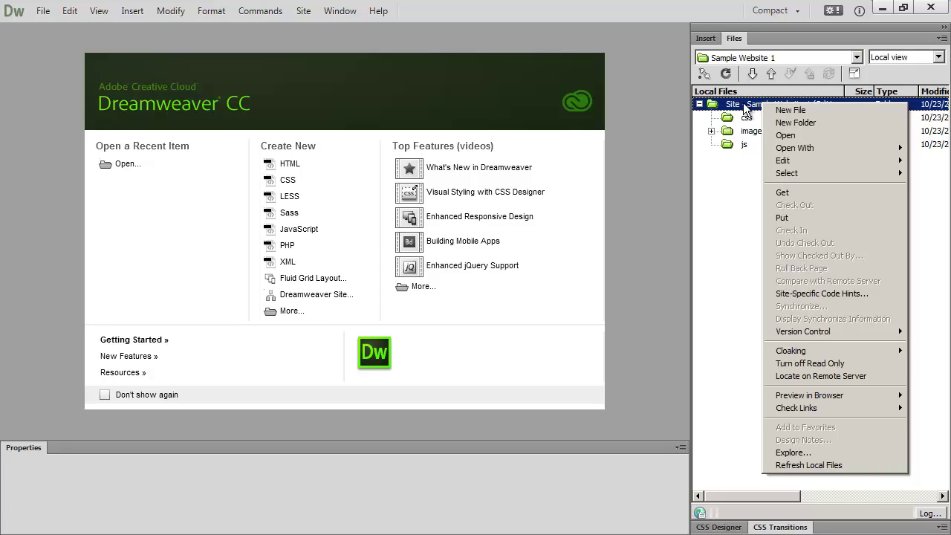
click(743, 104)
right_click(744, 104)
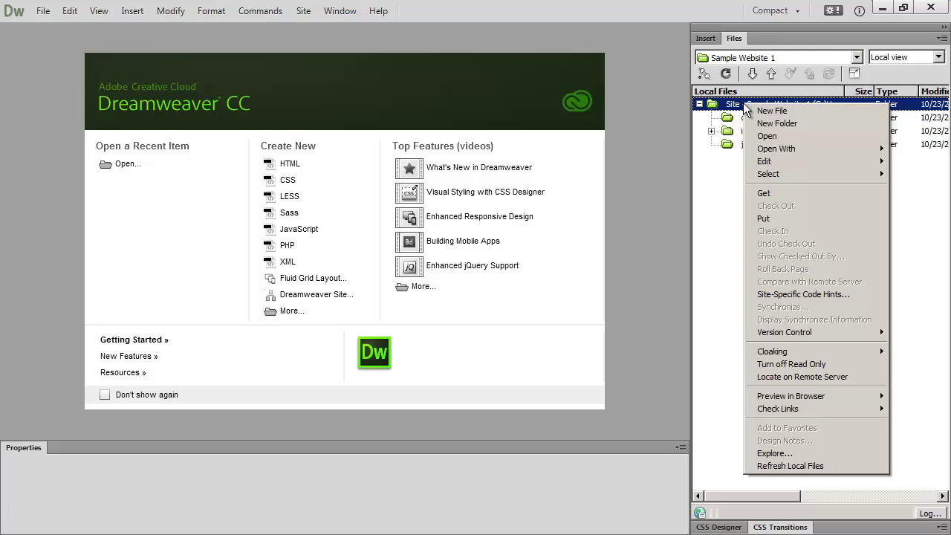
click(720, 218)
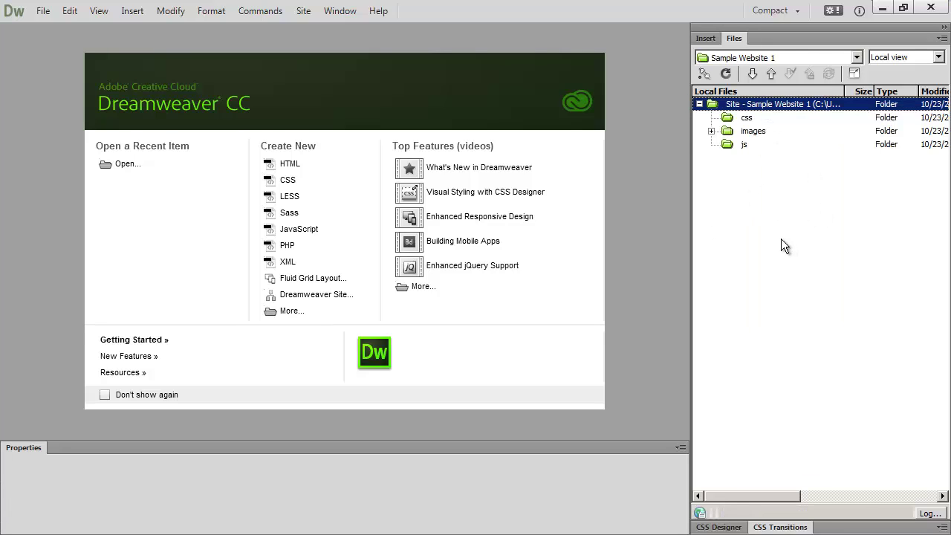
right_click(780, 105)
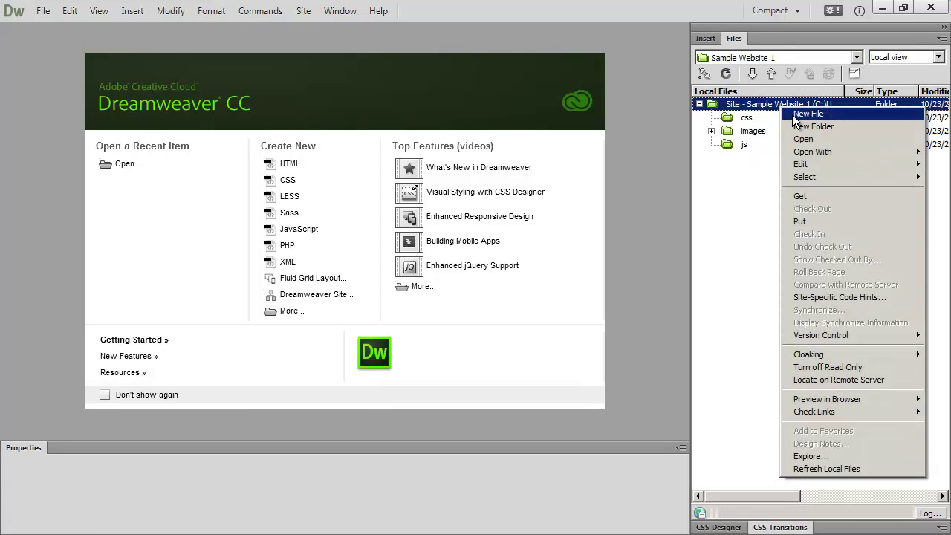
click(792, 113)
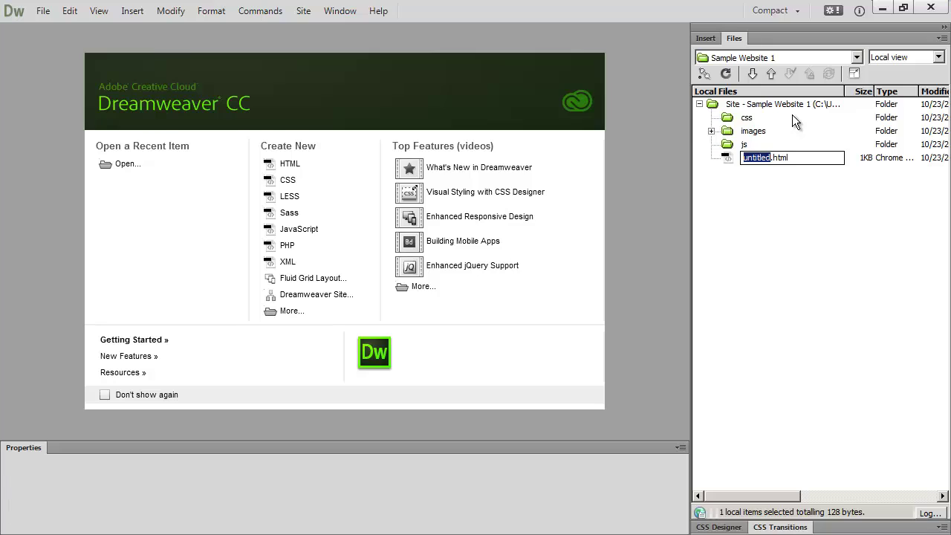
text(main)
key(Return)
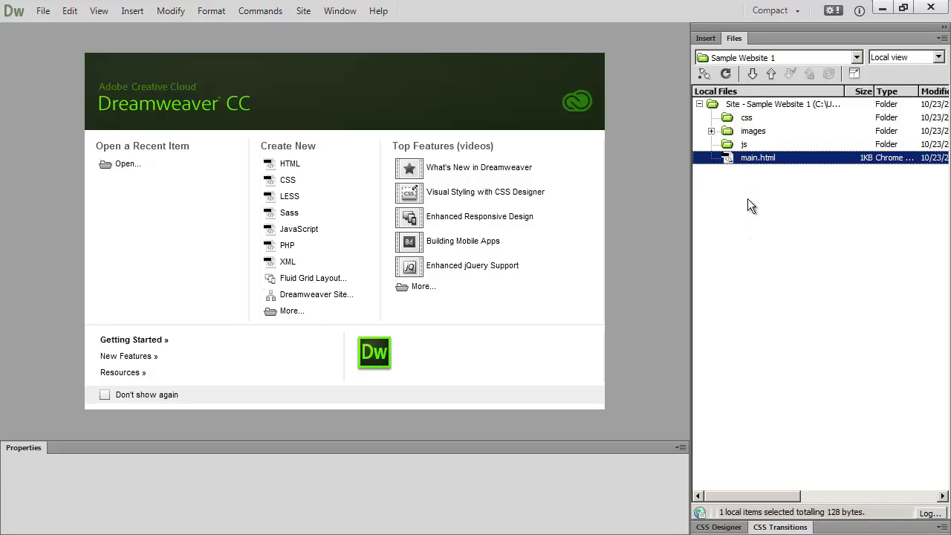
Create a new file inside the css folder and name it styles.css, replacing the default html extension.
click(746, 119)
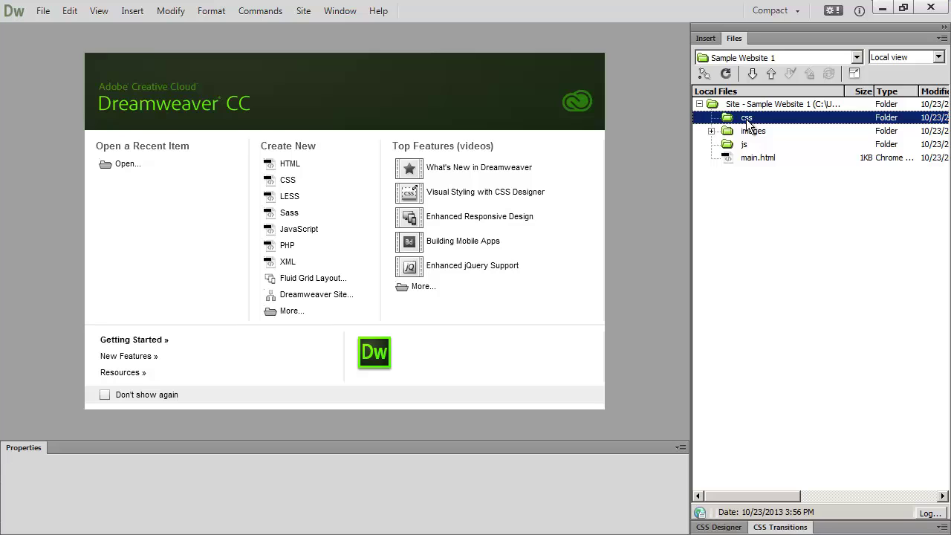
right_click(747, 117)
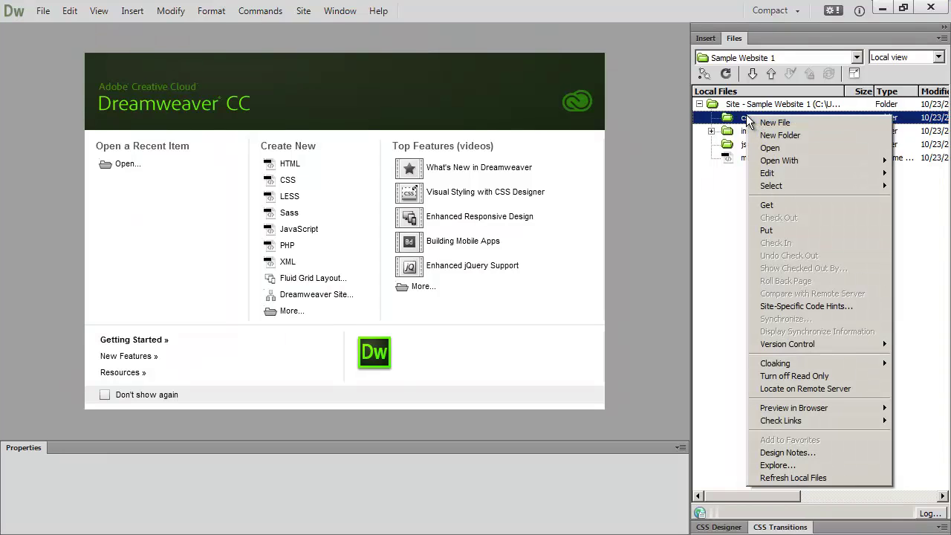
click(765, 122)
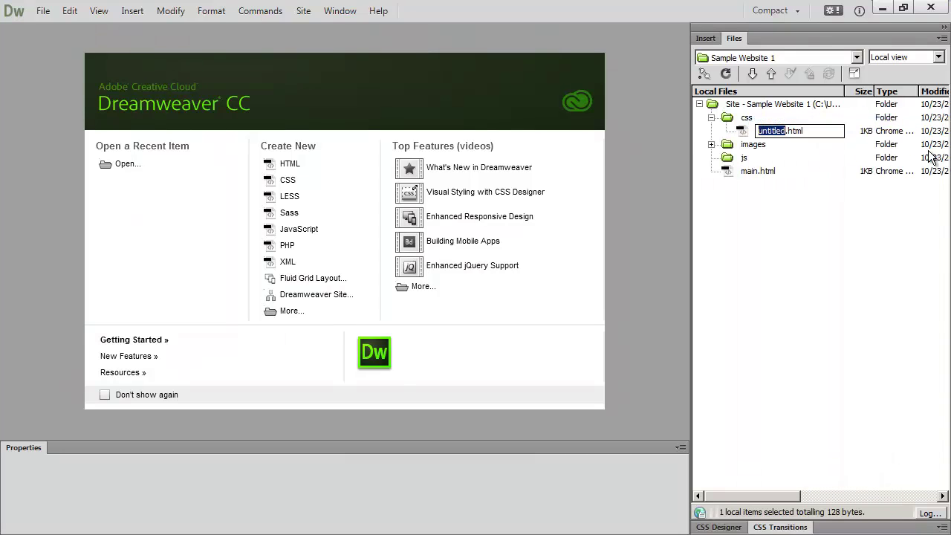
key(Delete)
key(Delete)
key(Delete)
key(Delete)
key(Delete)
key(Delete)
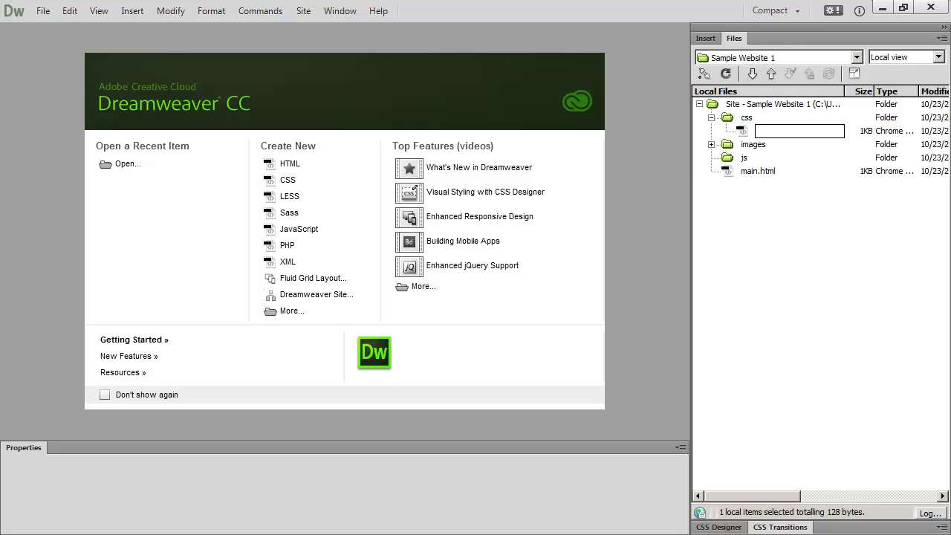
text(styles.css)
key(Return)
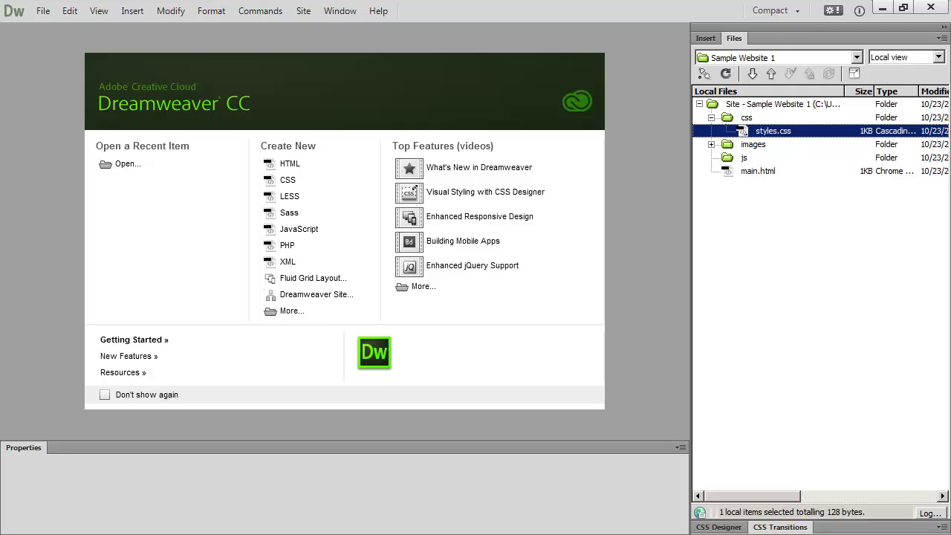
Review where main.html and styles.css sit in the site, checking the site root and the contents of the css folder.
click(759, 172)
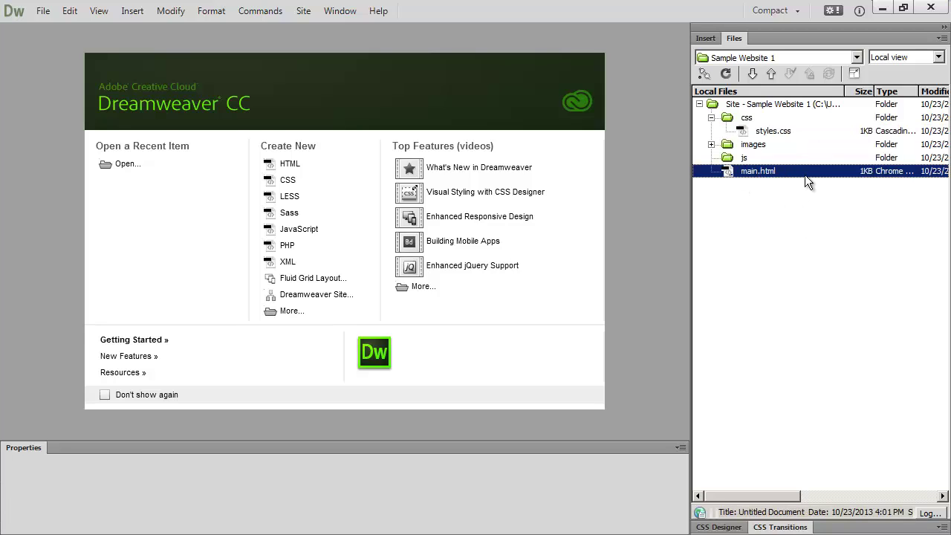
click(778, 132)
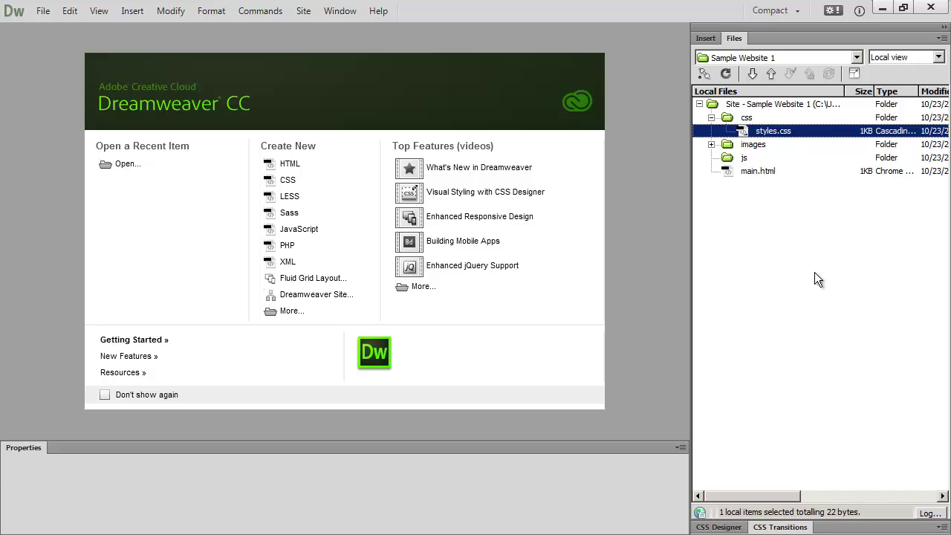
right_click(744, 117)
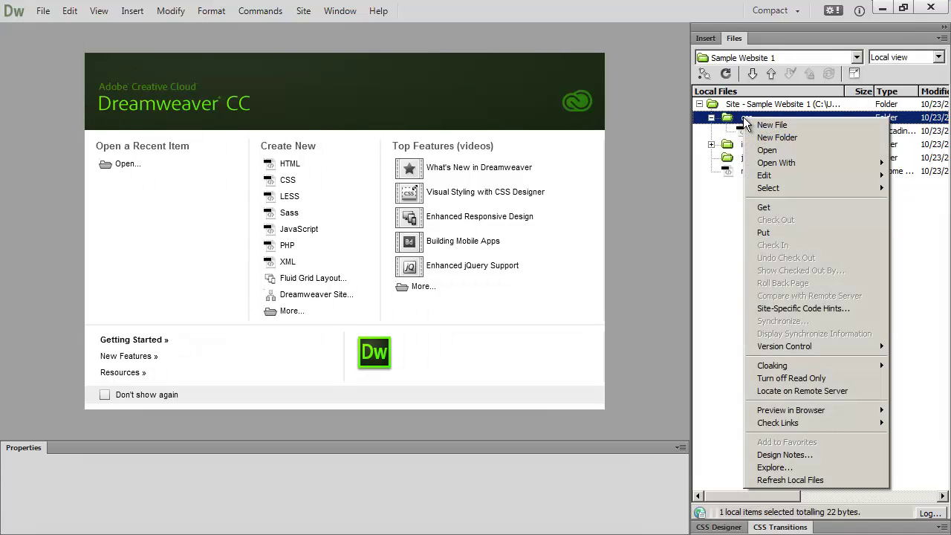
click(732, 223)
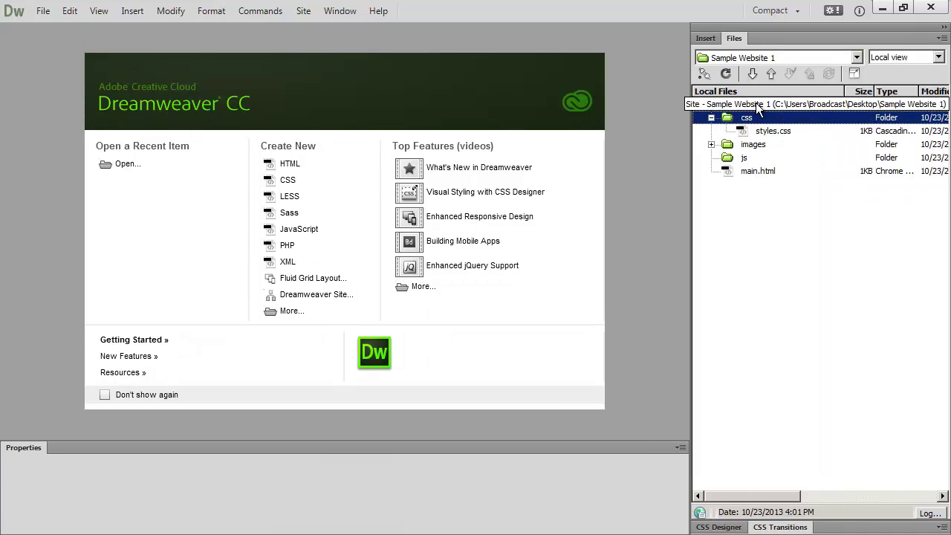
right_click(756, 104)
click(736, 219)
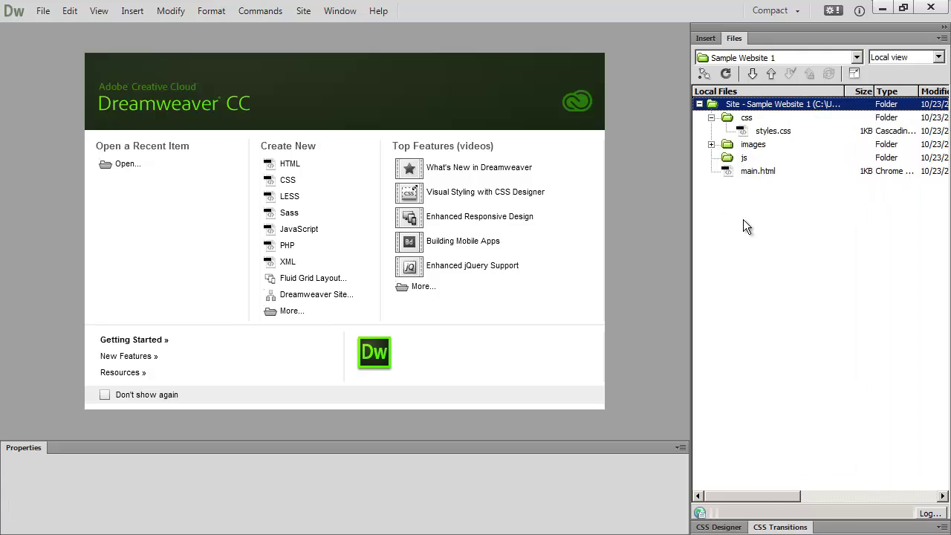
click(777, 134)
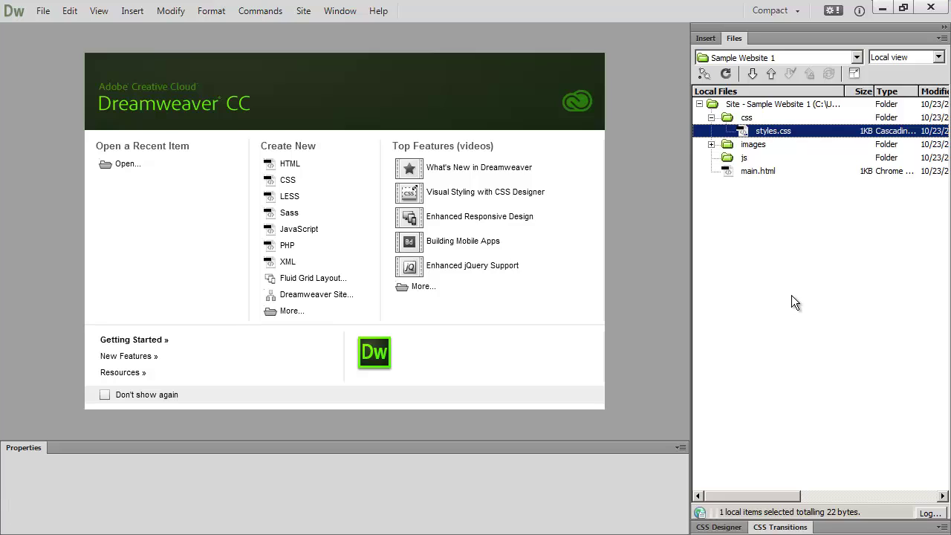
click(711, 119)
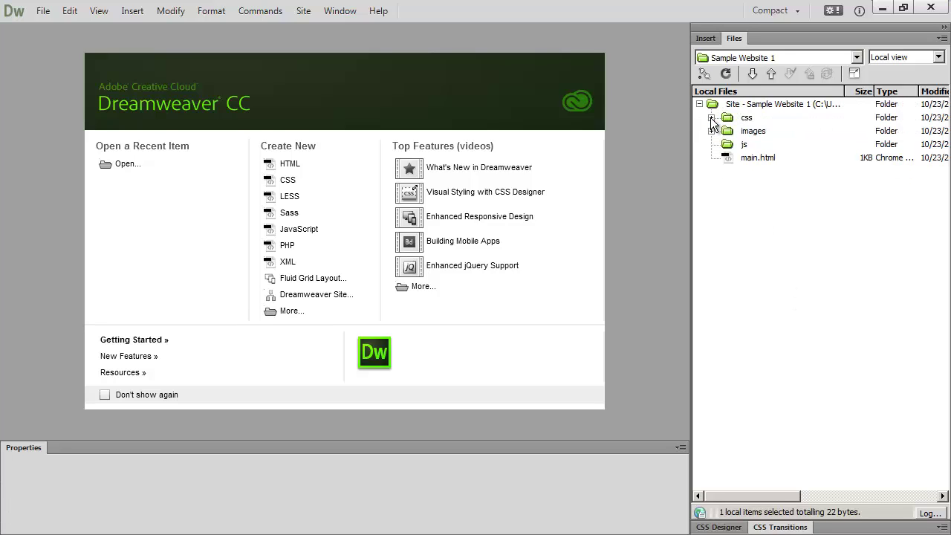
click(711, 118)
click(717, 172)
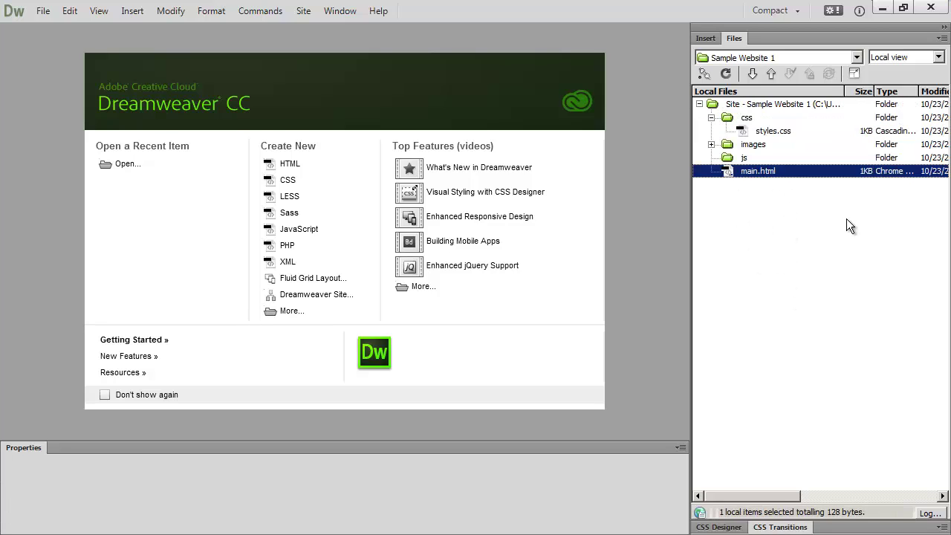
click(712, 118)
click(711, 118)
click(776, 134)
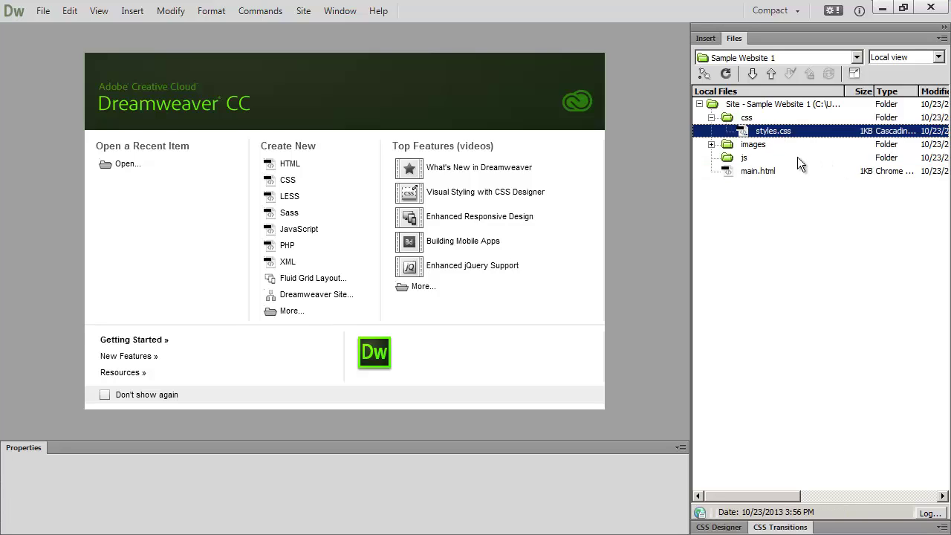
Move styles.css from the css folder into the js folder and update its links.
click(750, 158)
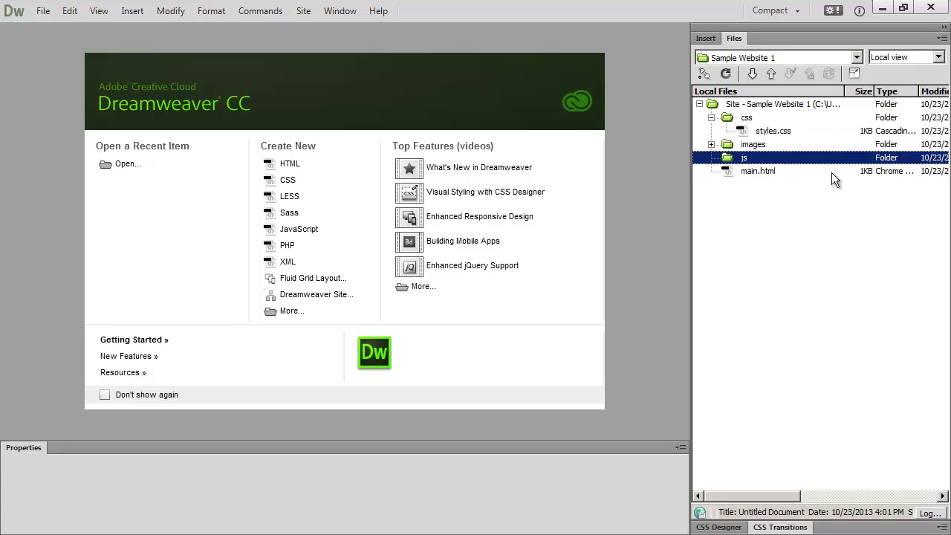
click(766, 130)
drag(769, 130, 744, 159)
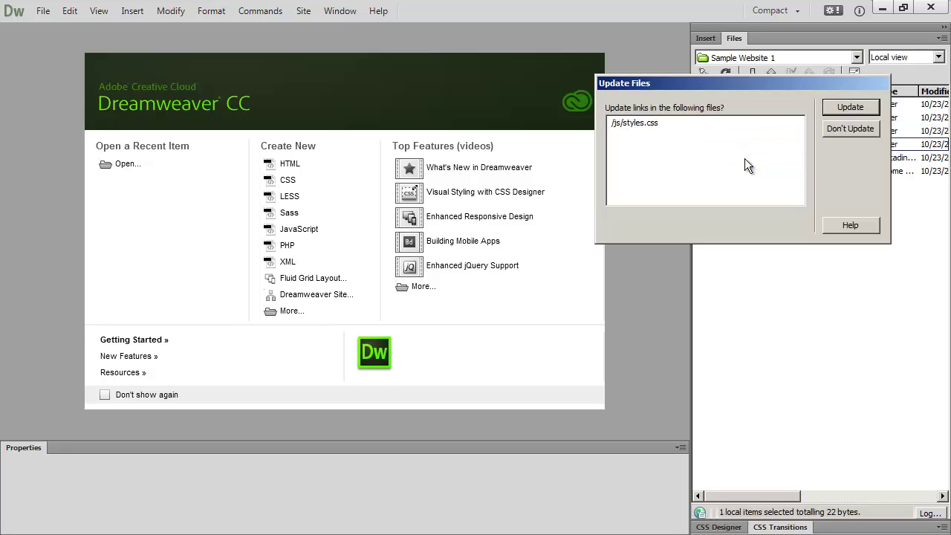
click(841, 107)
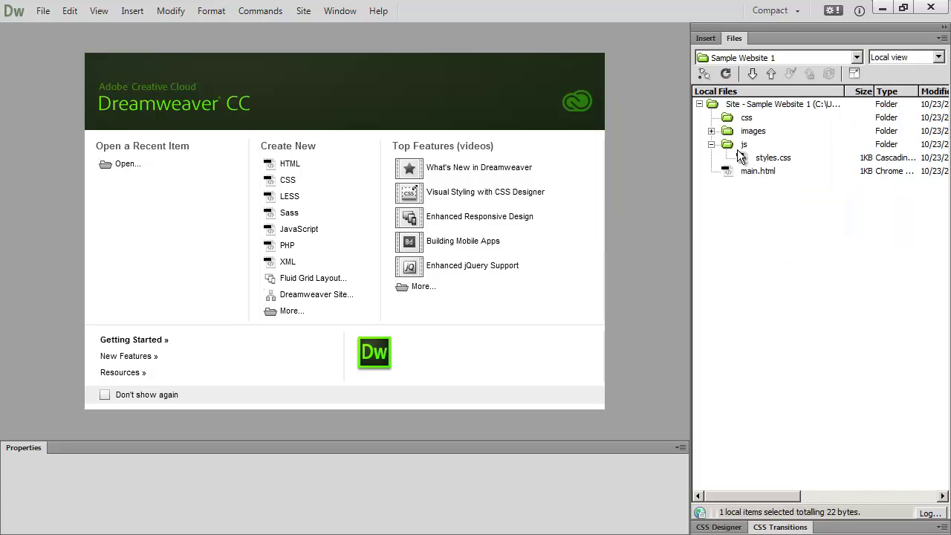
Move styles.css out of the js folder to the site root and back into the css folder, updating its links both times.
click(744, 145)
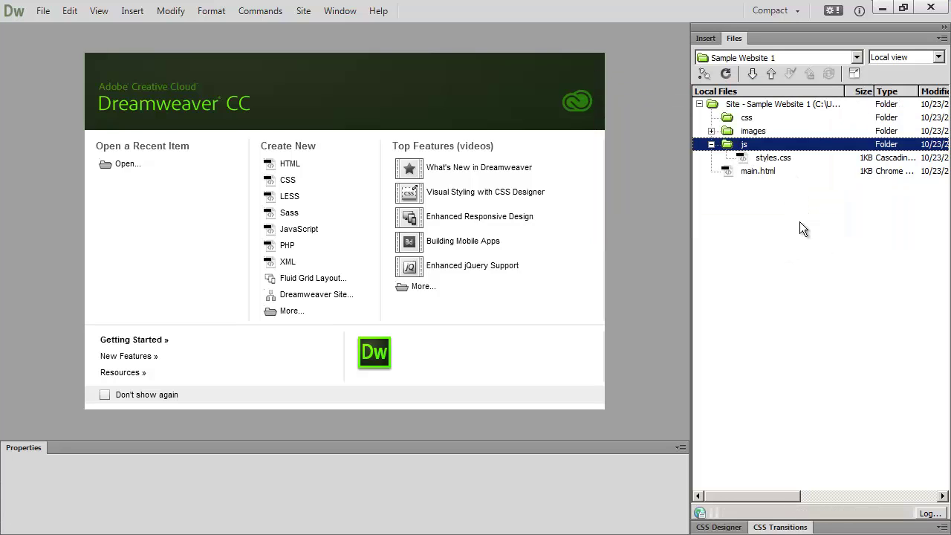
drag(773, 160, 760, 109)
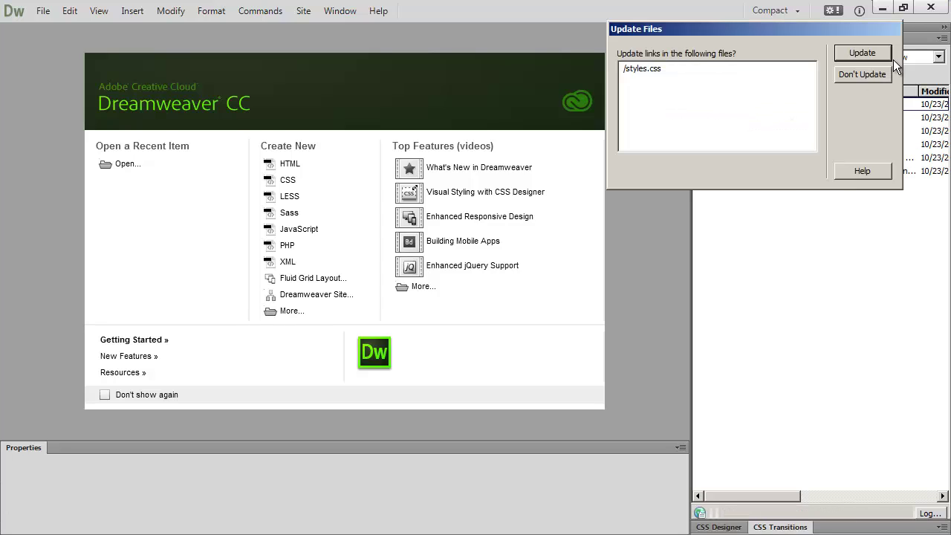
click(863, 54)
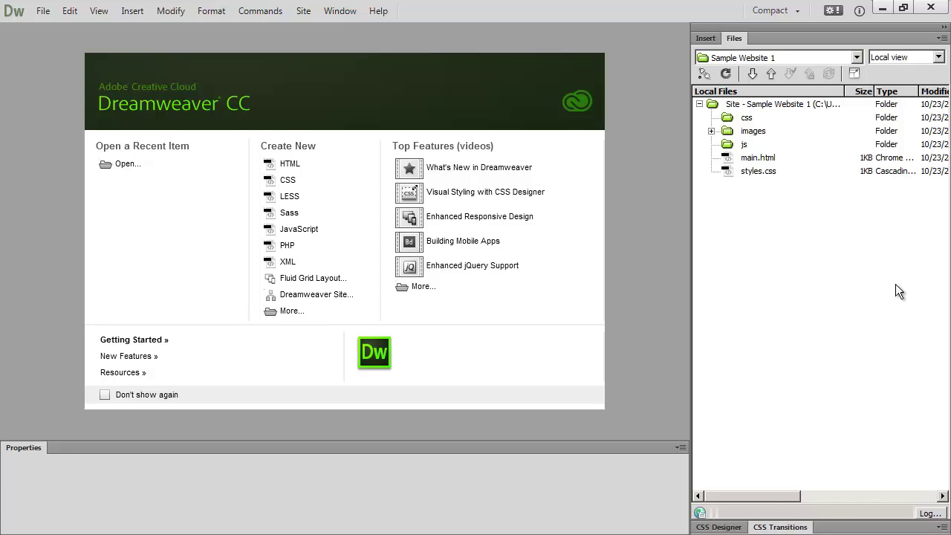
drag(757, 171, 747, 123)
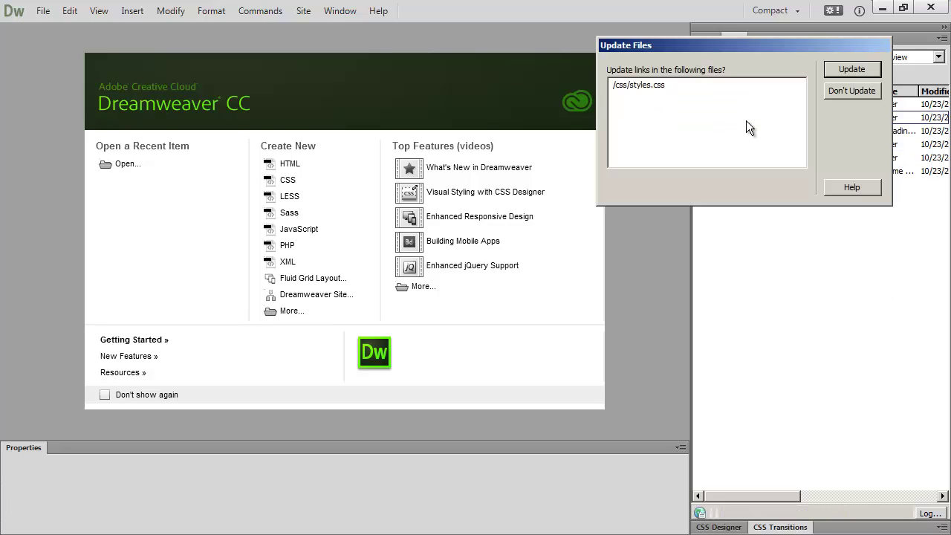
click(852, 70)
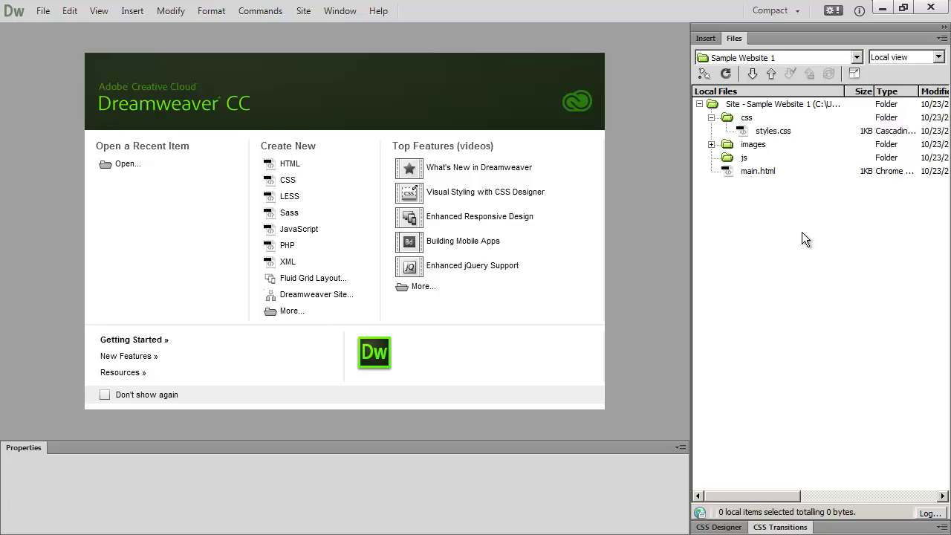
Expand the images folder, move the js folder into it, and move js back to the site root.
click(711, 145)
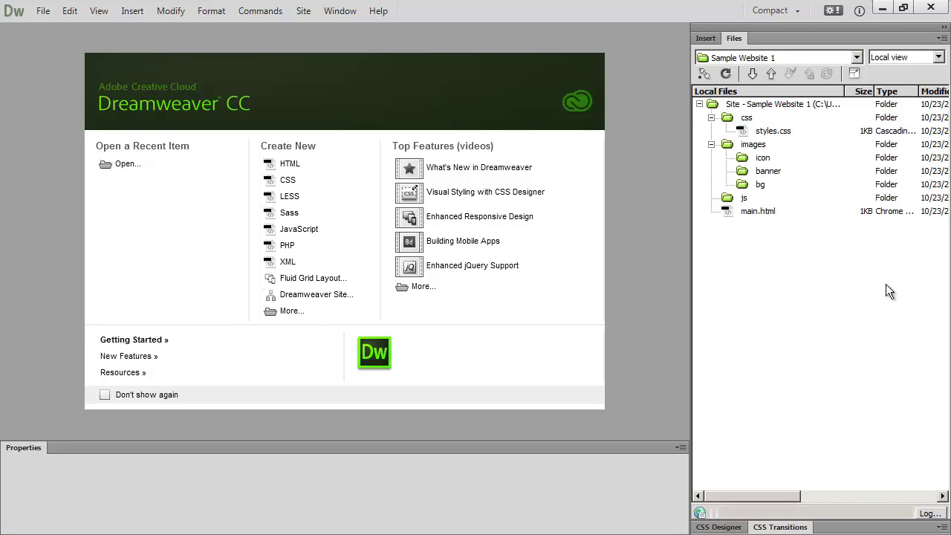
click(728, 199)
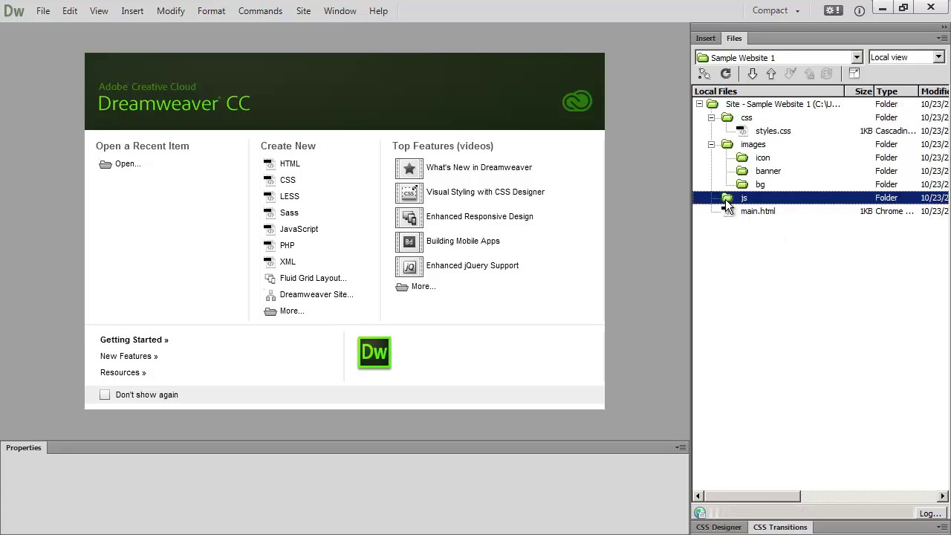
drag(728, 207, 729, 150)
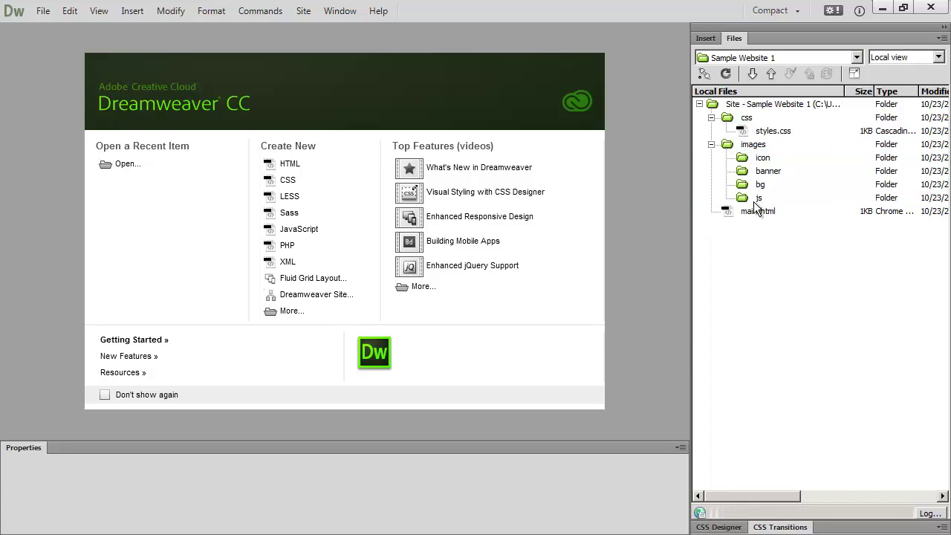
click(759, 199)
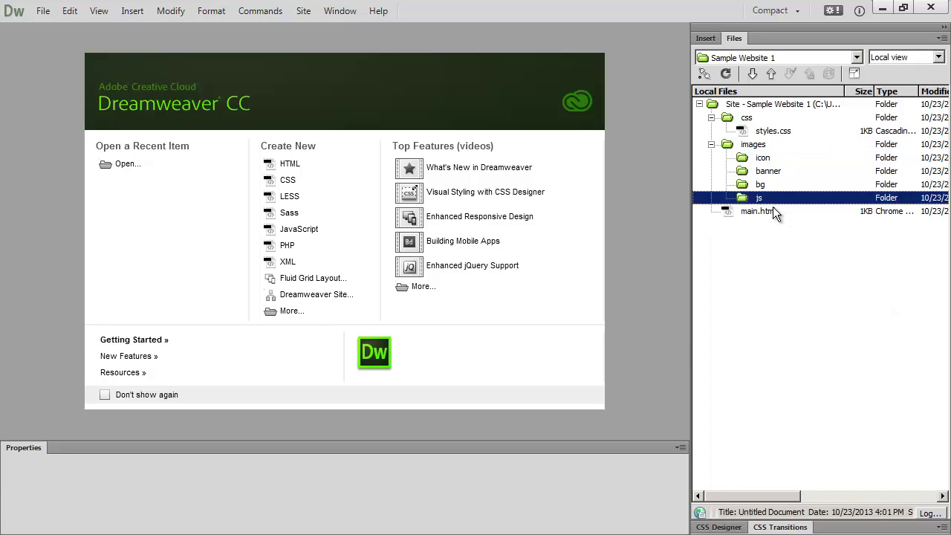
drag(747, 200, 725, 107)
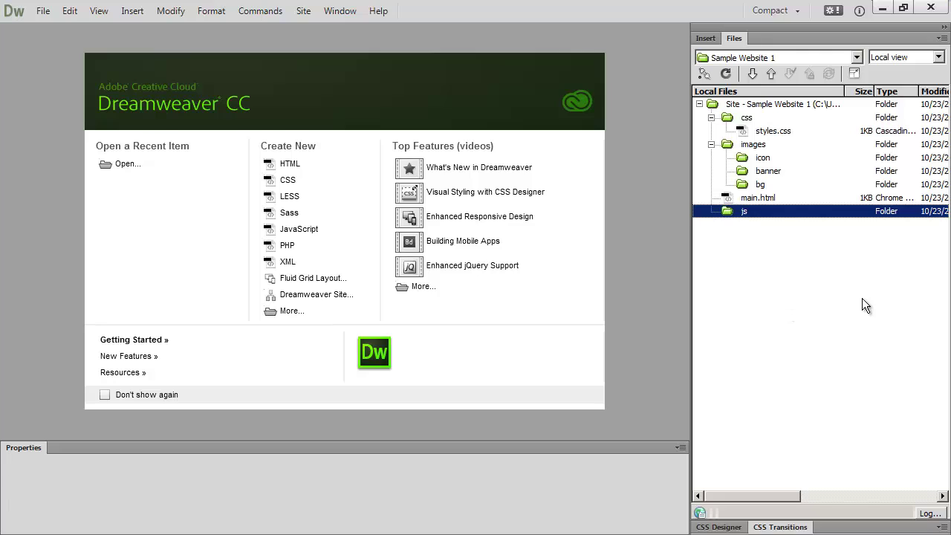
Sort the local files by name, toggling between ascending and descending order and finishing in ascending order.
click(792, 174)
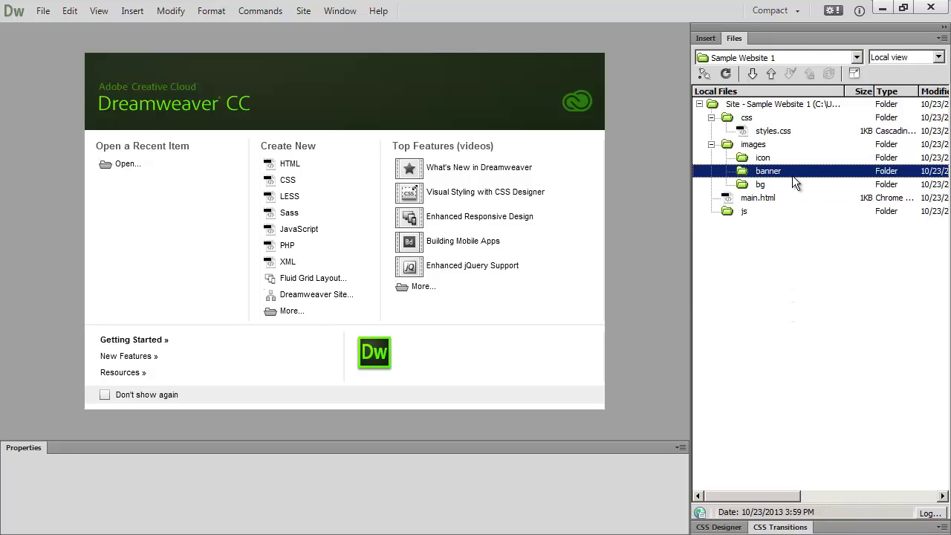
click(755, 90)
click(755, 90)
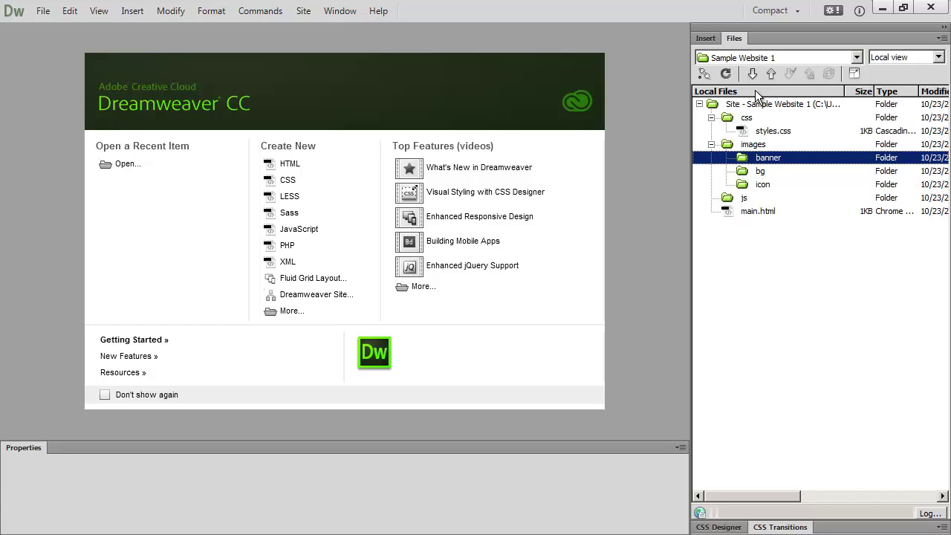
click(755, 90)
click(720, 90)
click(712, 94)
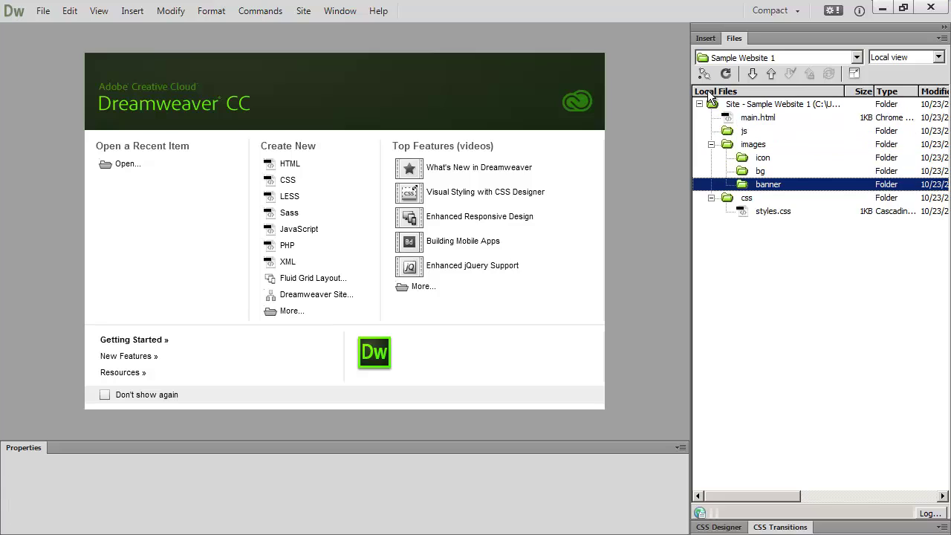
click(711, 95)
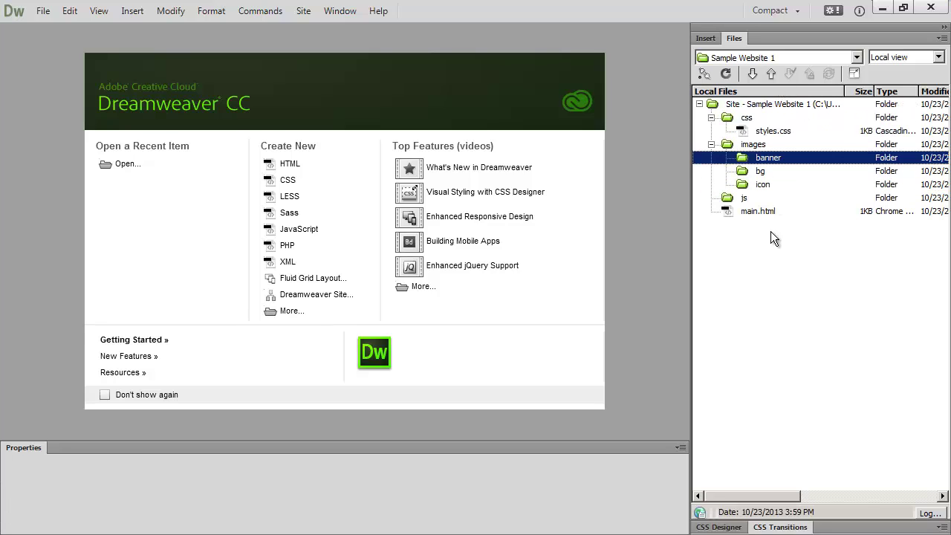
click(805, 90)
click(805, 90)
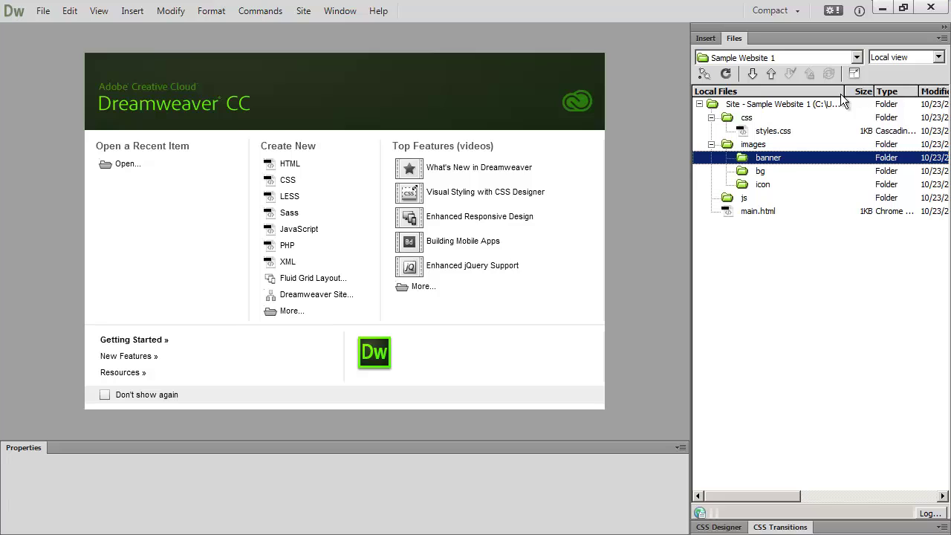
Narrow the Local Files column, try sorting by Modified and Type, and restore the ascending sort by file name.
drag(845, 91, 815, 90)
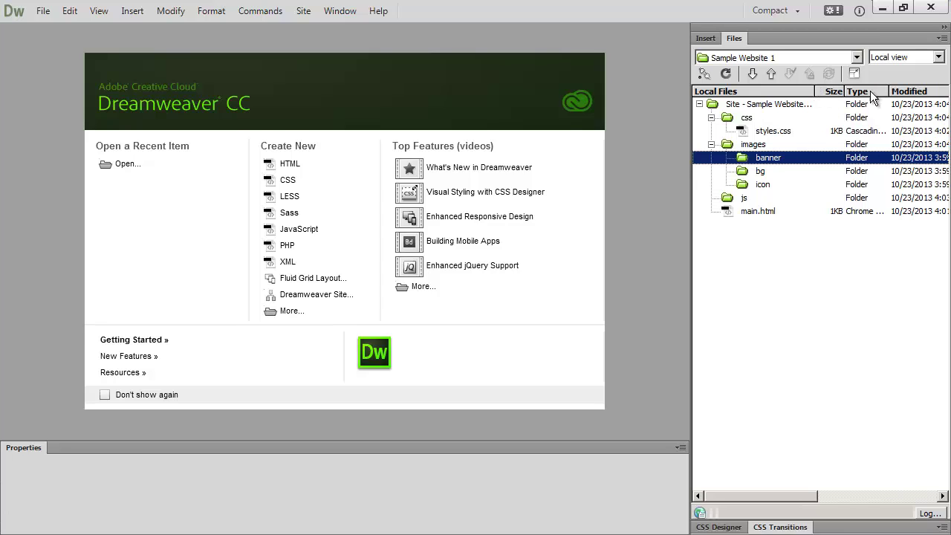
click(912, 95)
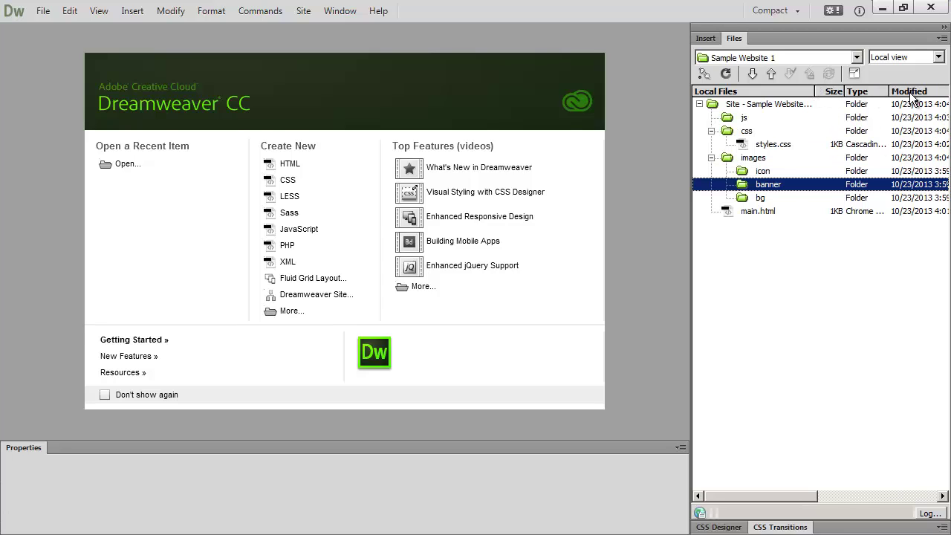
click(866, 91)
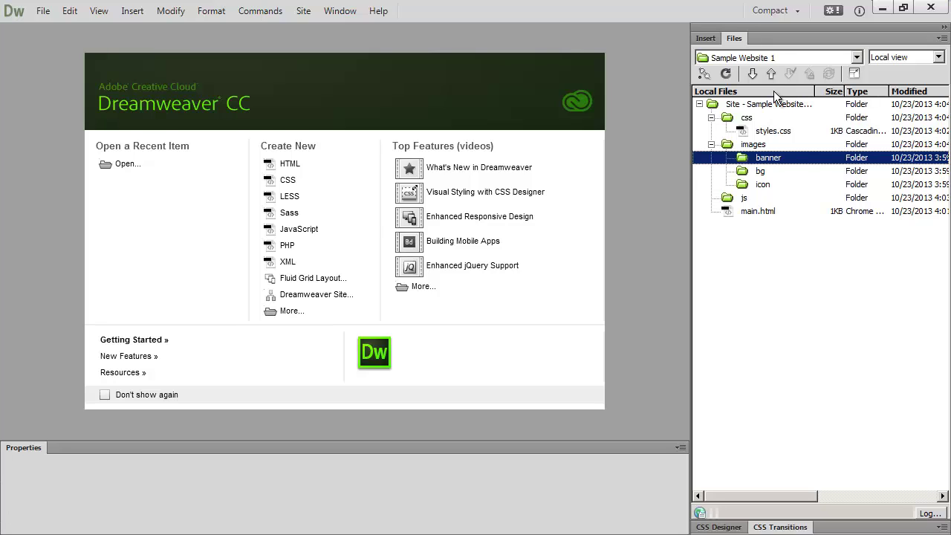
click(737, 91)
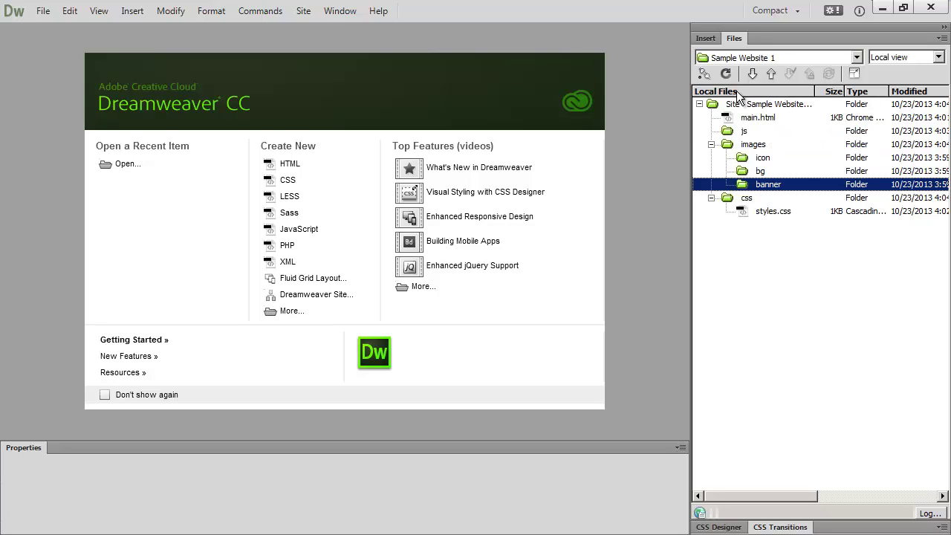
click(737, 91)
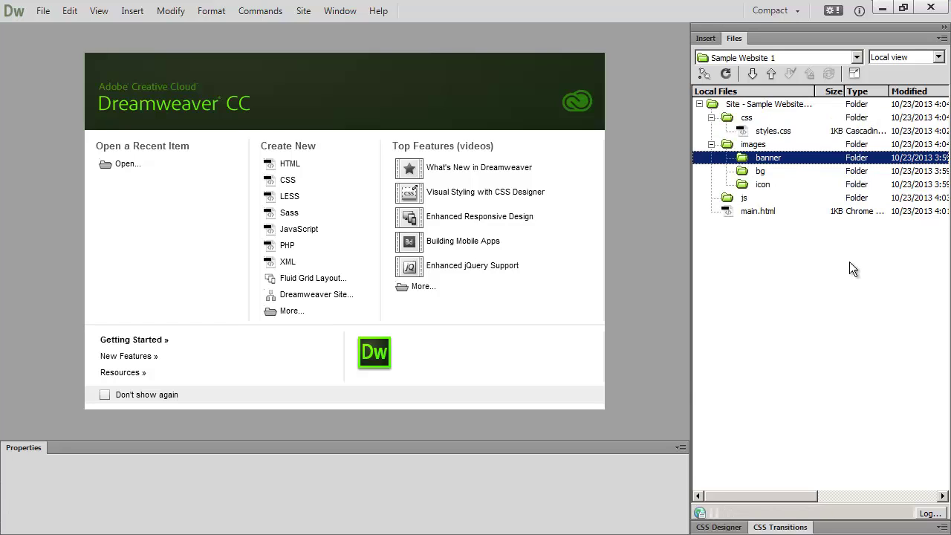
Select main.html and refresh the file list of Sample Website 1.
click(758, 210)
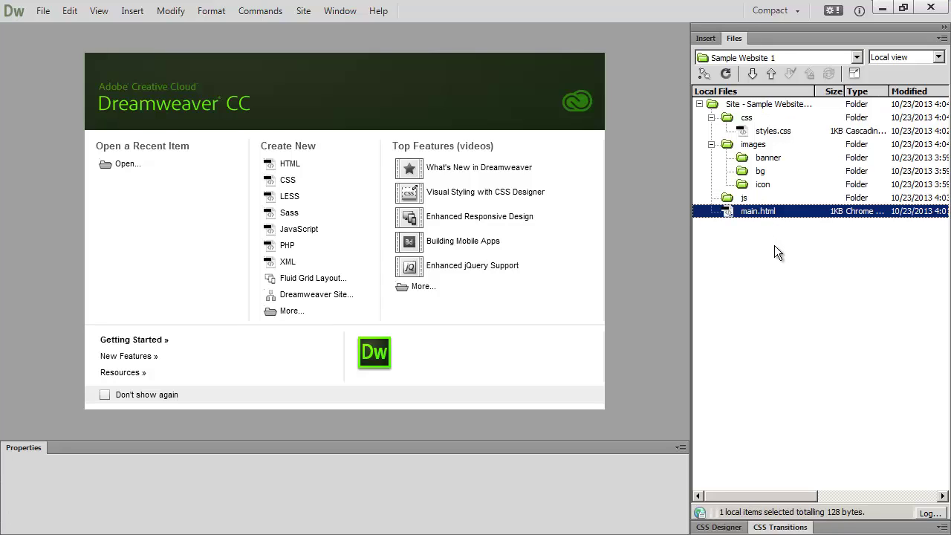
click(727, 75)
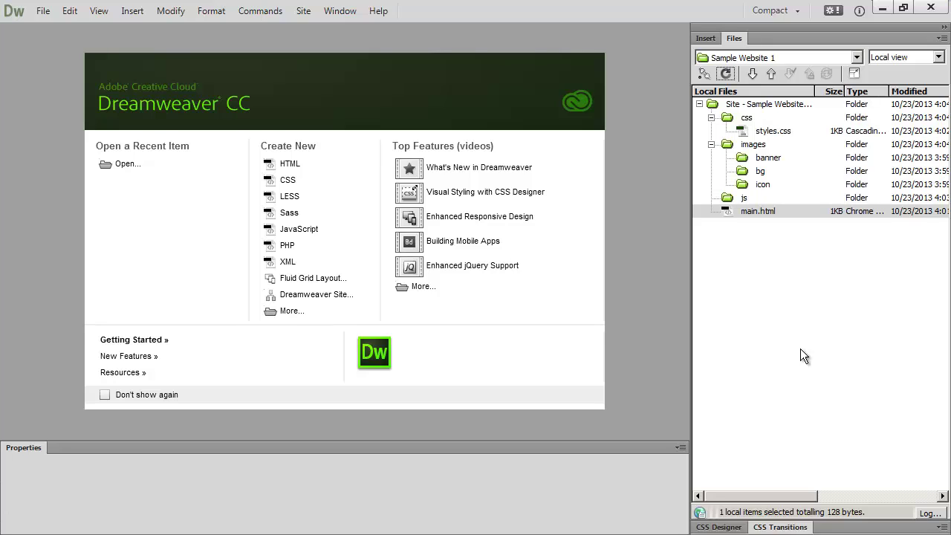
click(727, 74)
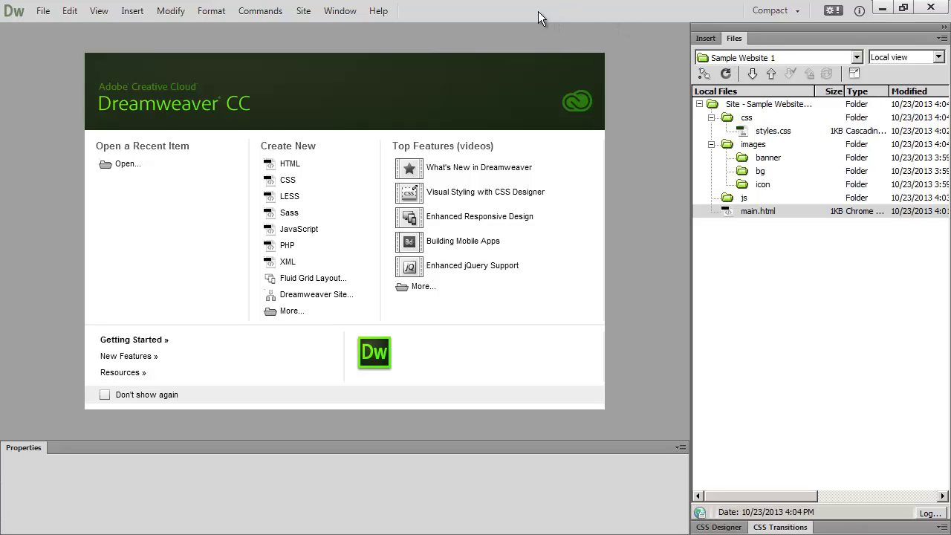
Minimize Dreamweaver, open the Sample Website 1 folder on the desktop, and create a new text document in it named sample.txt.
click(883, 9)
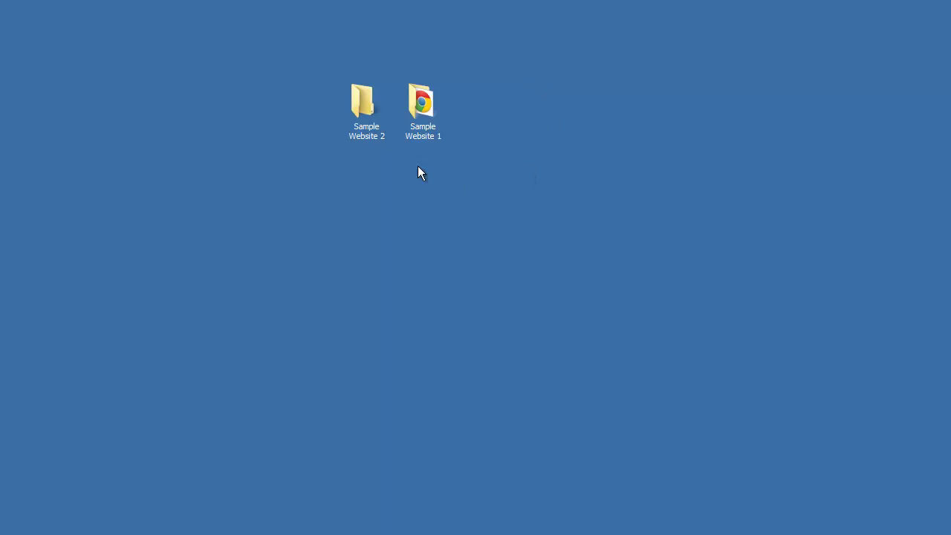
double_click(426, 98)
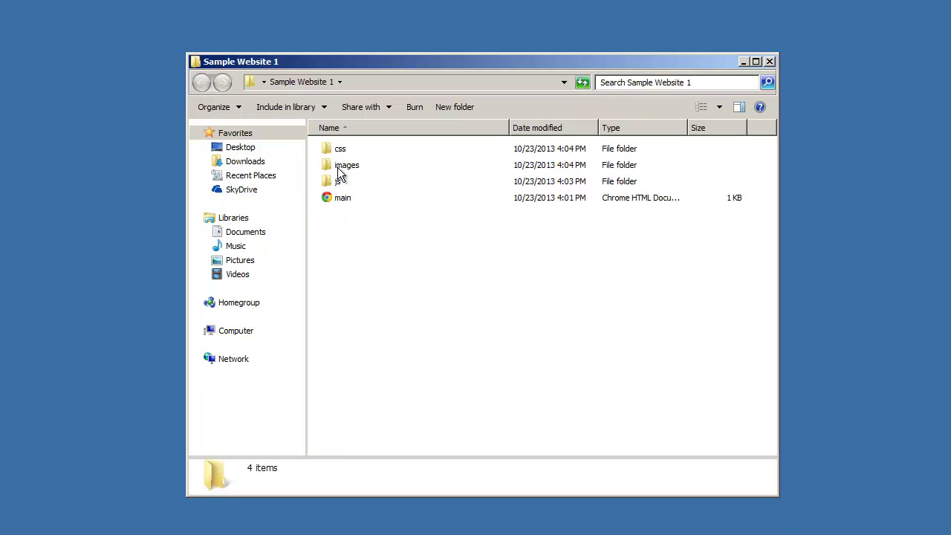
click(340, 199)
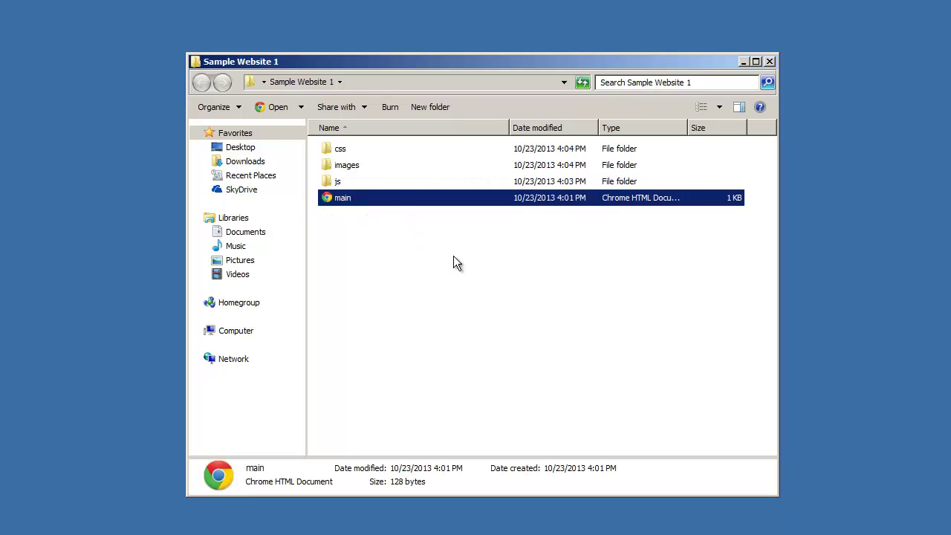
click(490, 275)
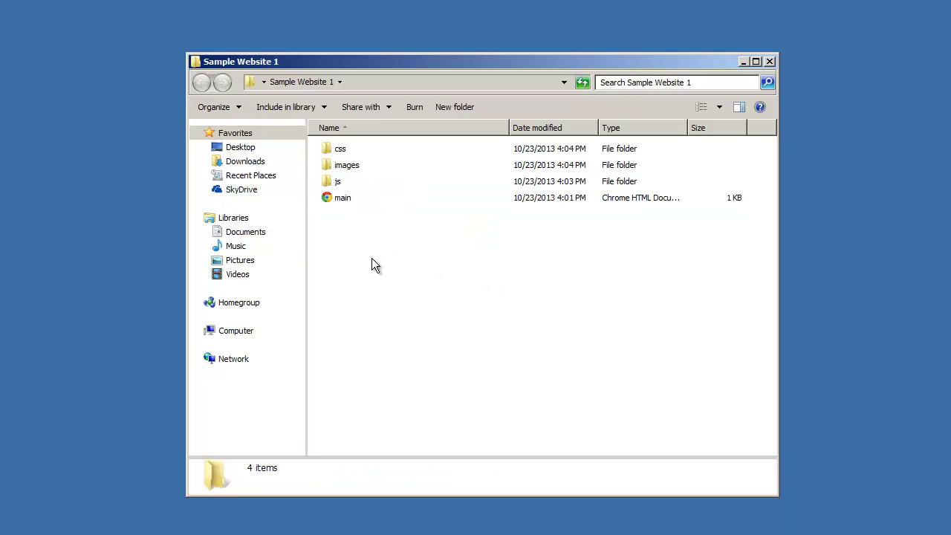
right_click(346, 220)
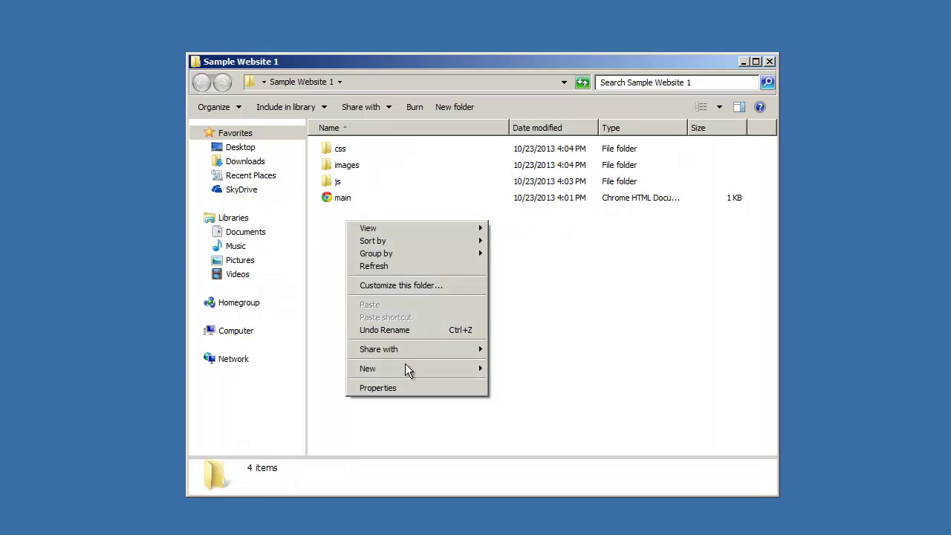
mouse_move(409, 369)
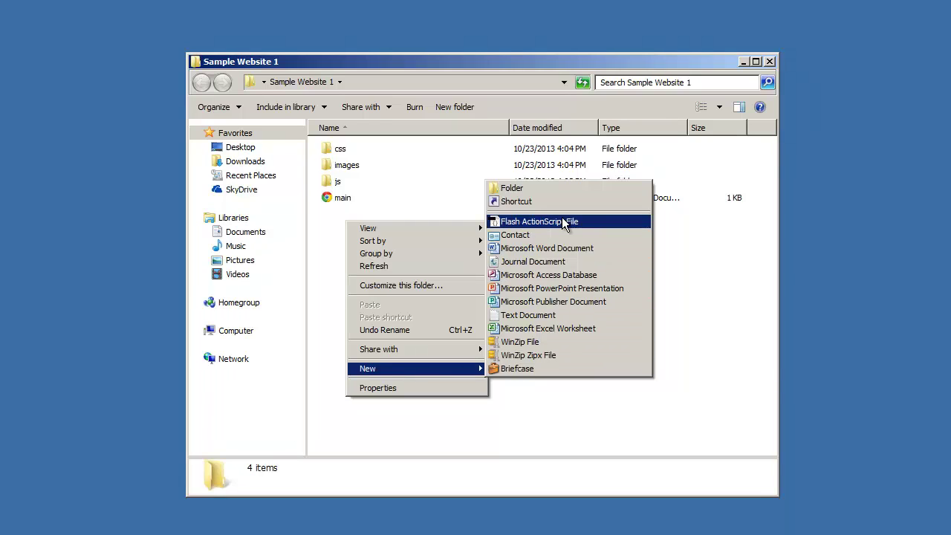
click(545, 317)
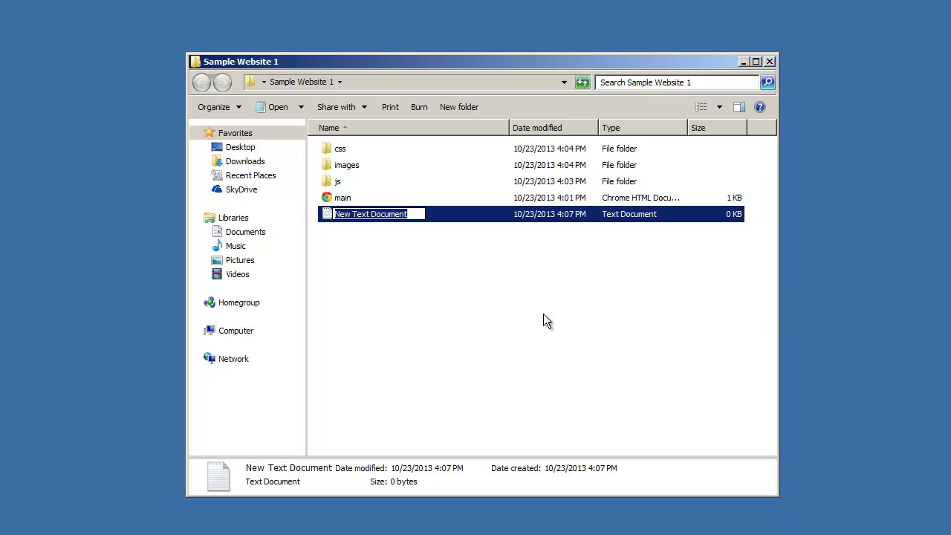
text(sample)
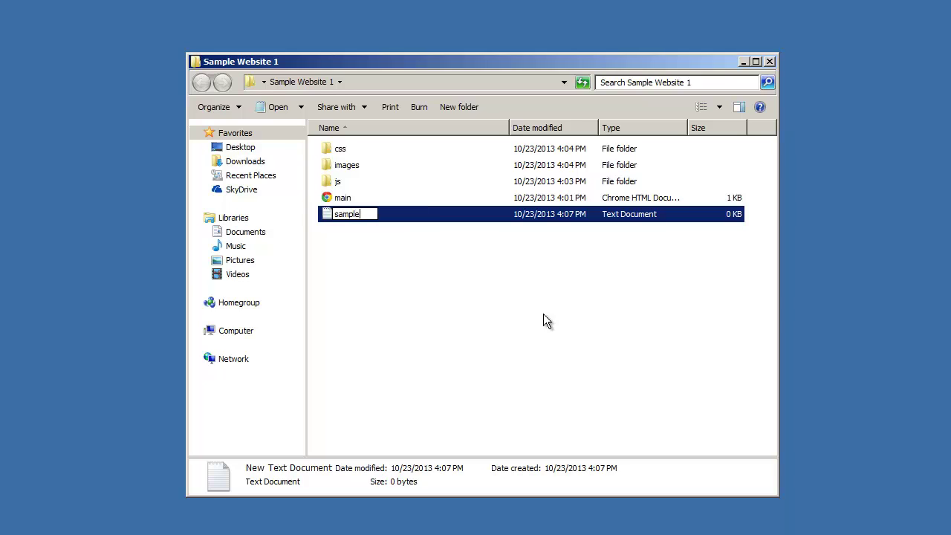
text(.txt)
key(Return)
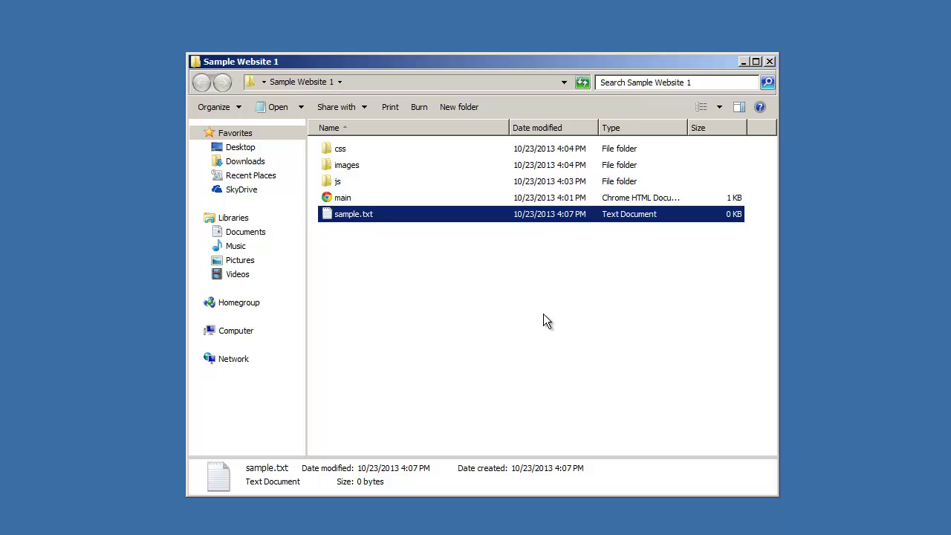
Close the Sample Website 1 folder window, return to Dreamweaver, and refresh the site's file list.
click(770, 61)
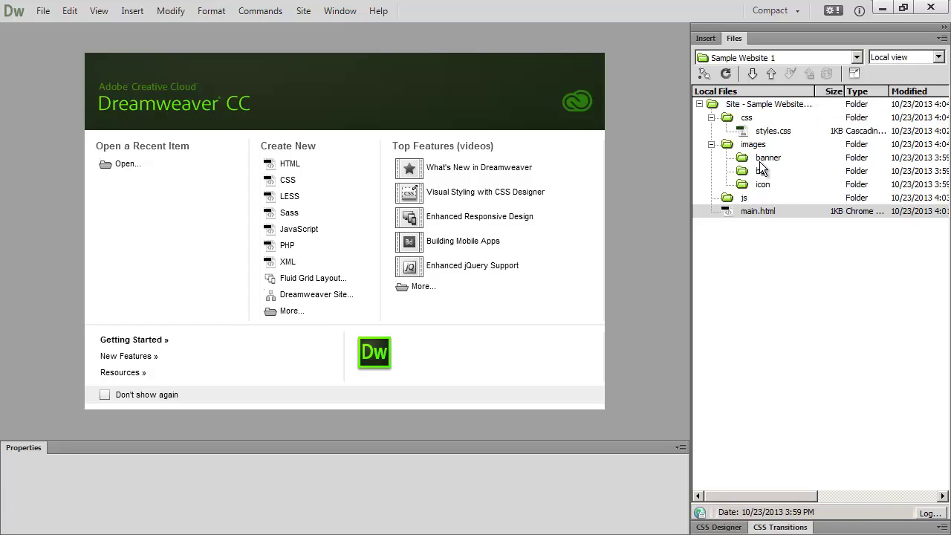
click(727, 77)
Select sample.txt.txt in the site's file list and look over the Edit commands available for it.
click(754, 226)
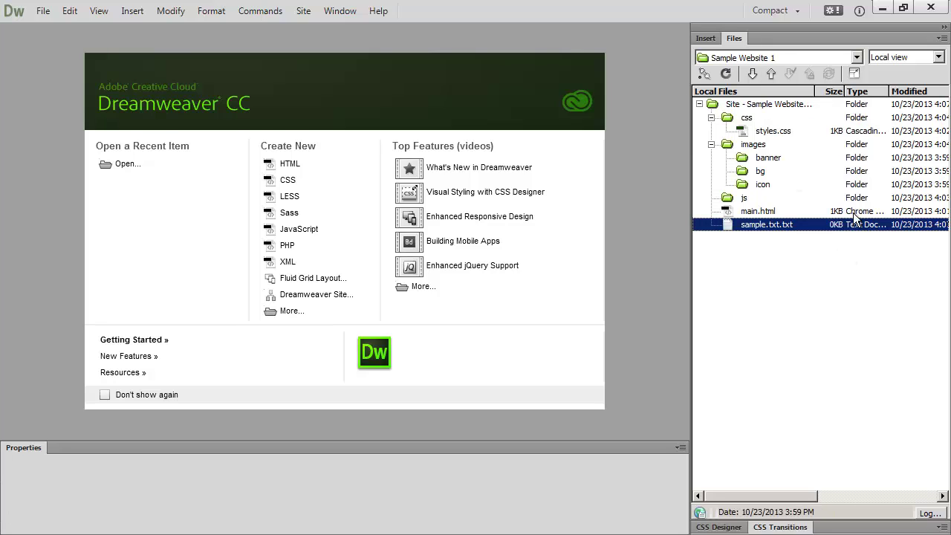
right_click(767, 224)
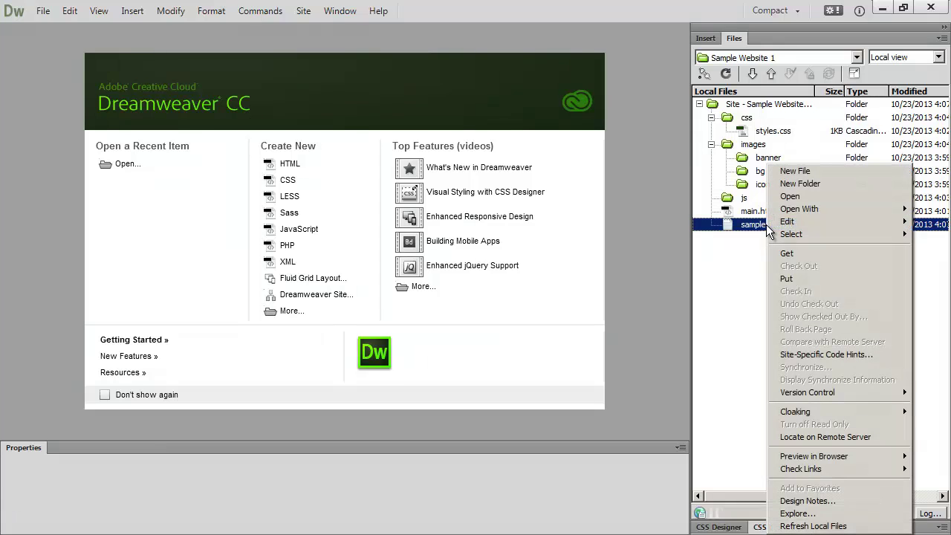
mouse_move(780, 222)
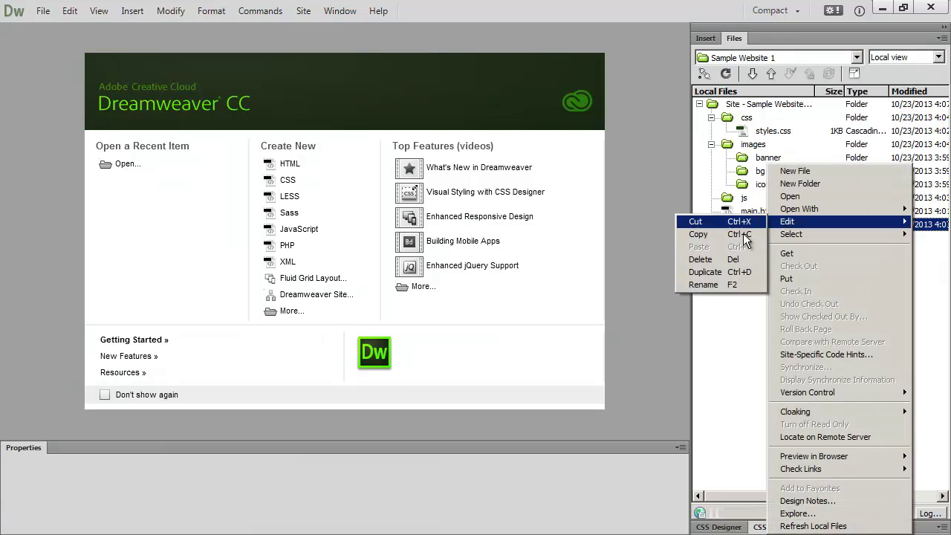
click(732, 325)
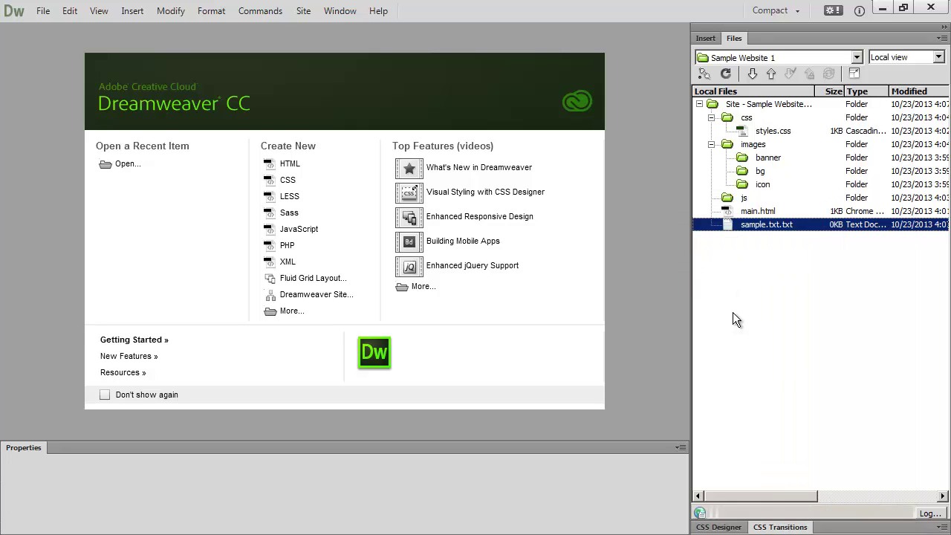
Minimize Dreamweaver and the browser, open the Sample Website 1 folder on the desktop, and delete sample.txt from it.
click(883, 9)
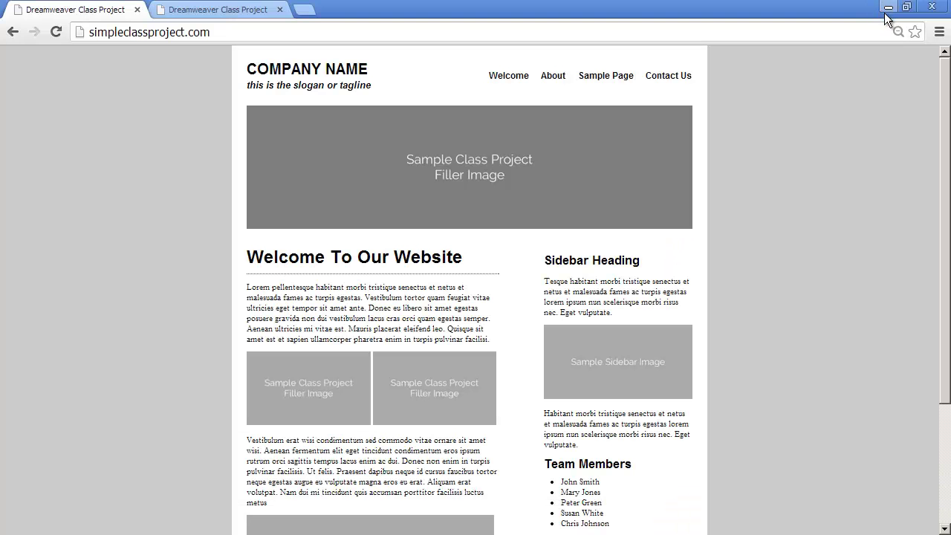
click(888, 8)
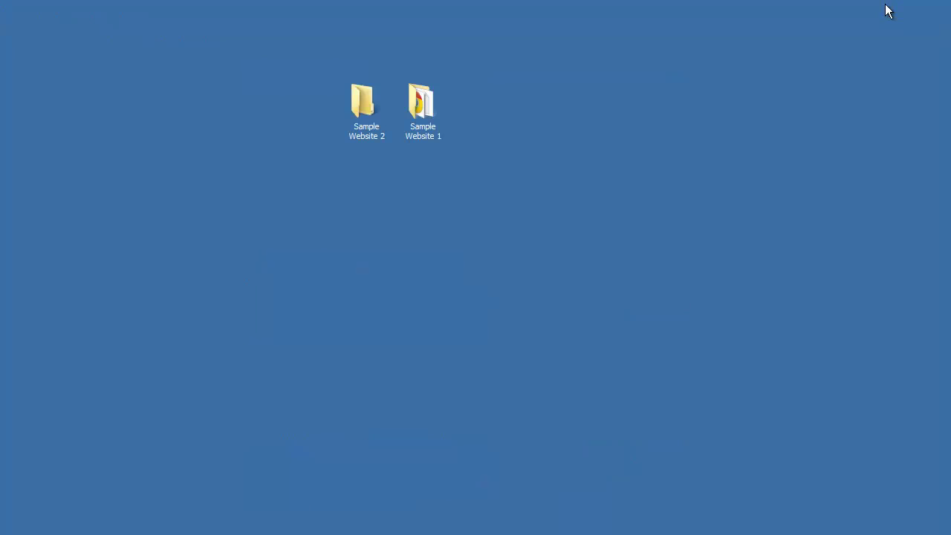
double_click(424, 100)
click(327, 214)
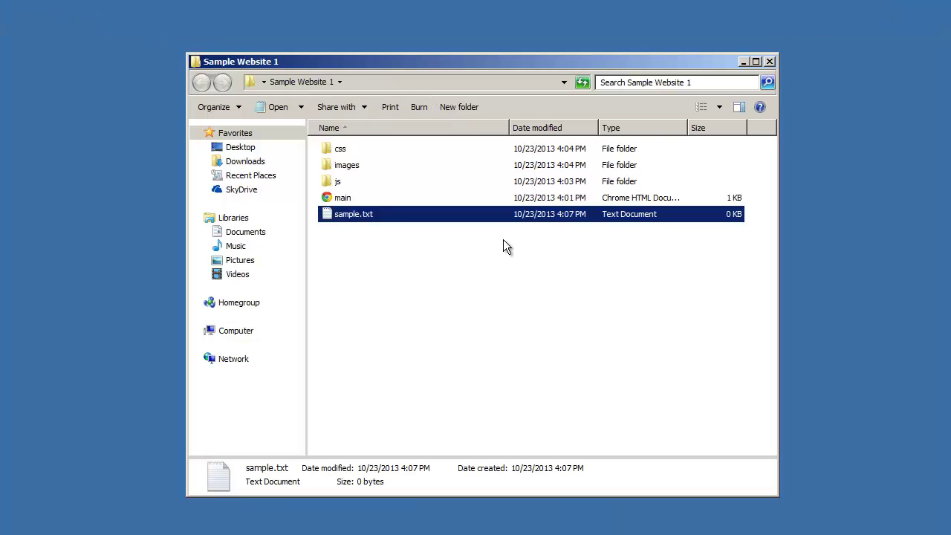
key(Delete)
key(Return)
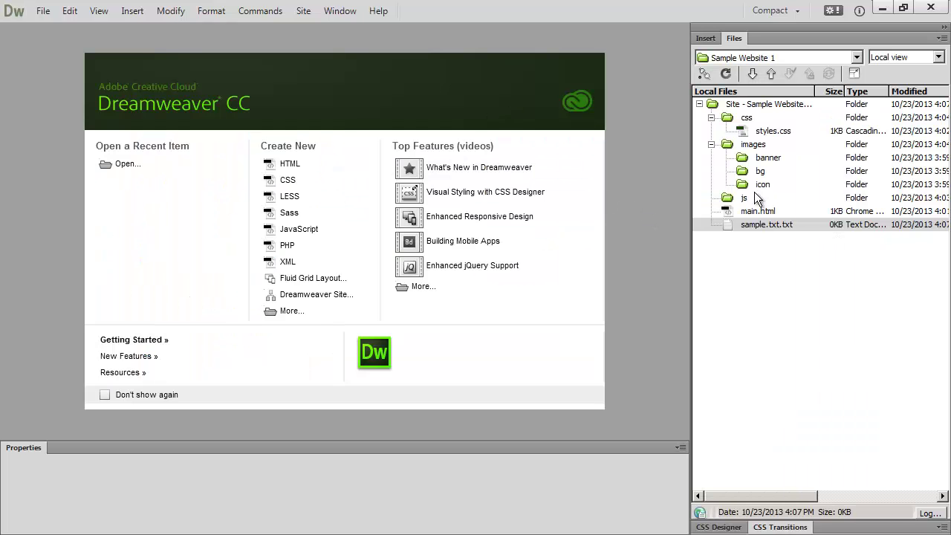
Return to Dreamweaver and refresh the file list of Sample Website 1.
click(813, 313)
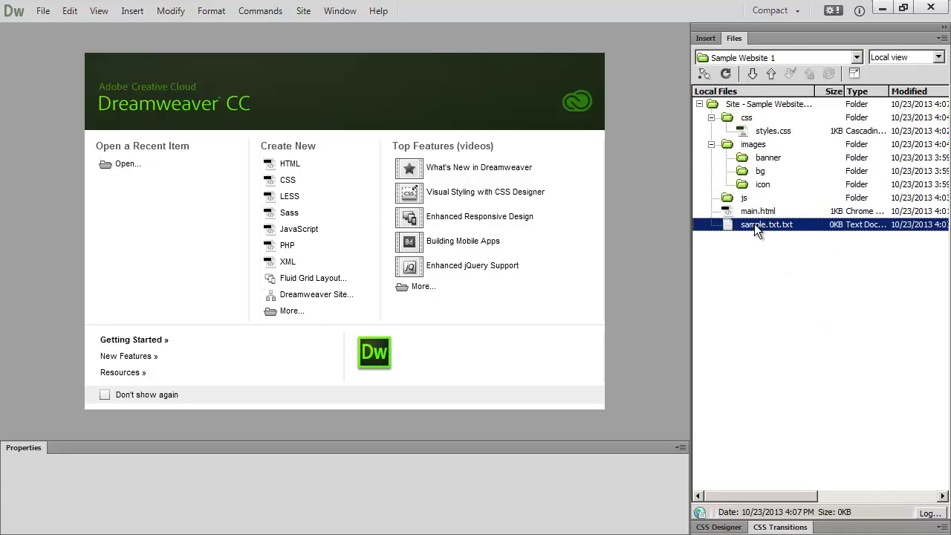
click(727, 75)
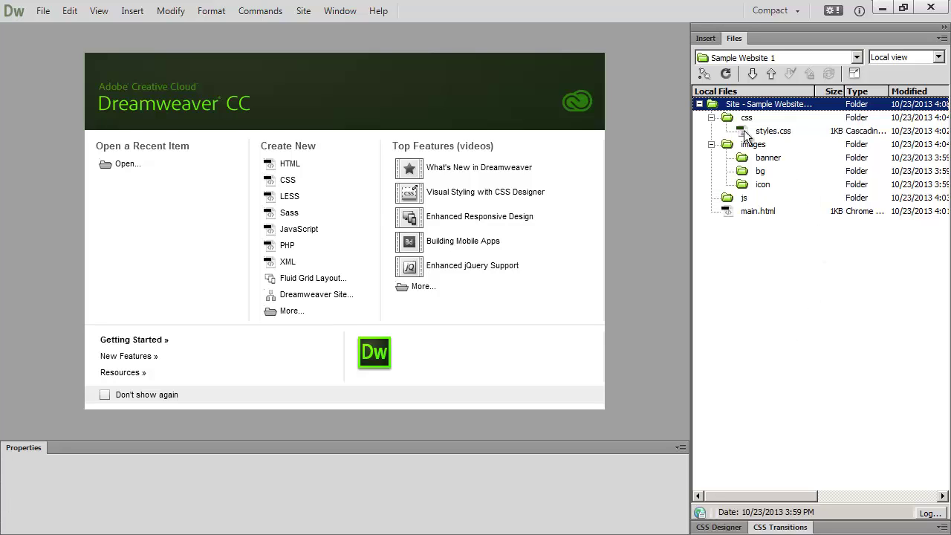
click(728, 75)
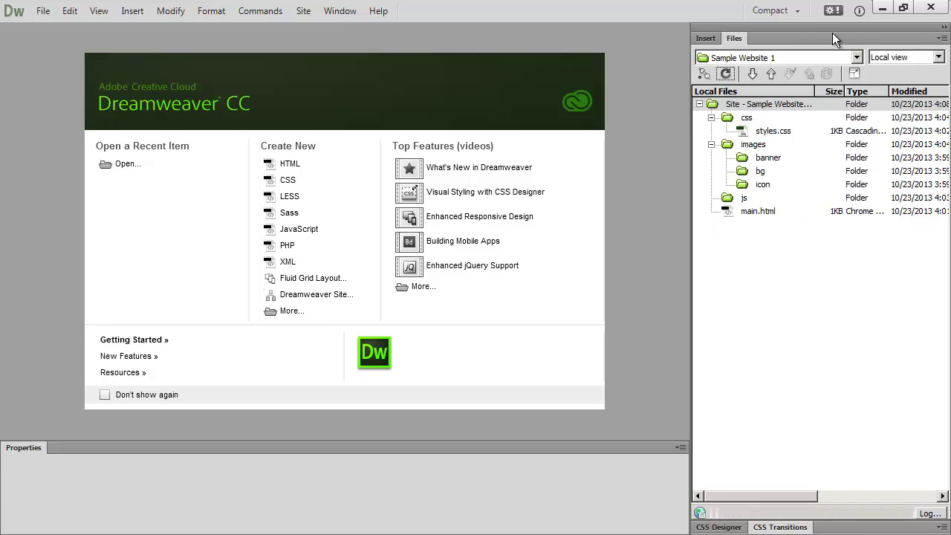
Compare the images folder in the Sample Website 1 folder window with the images and icon folders in Dreamweaver, closing the folder window.
click(883, 9)
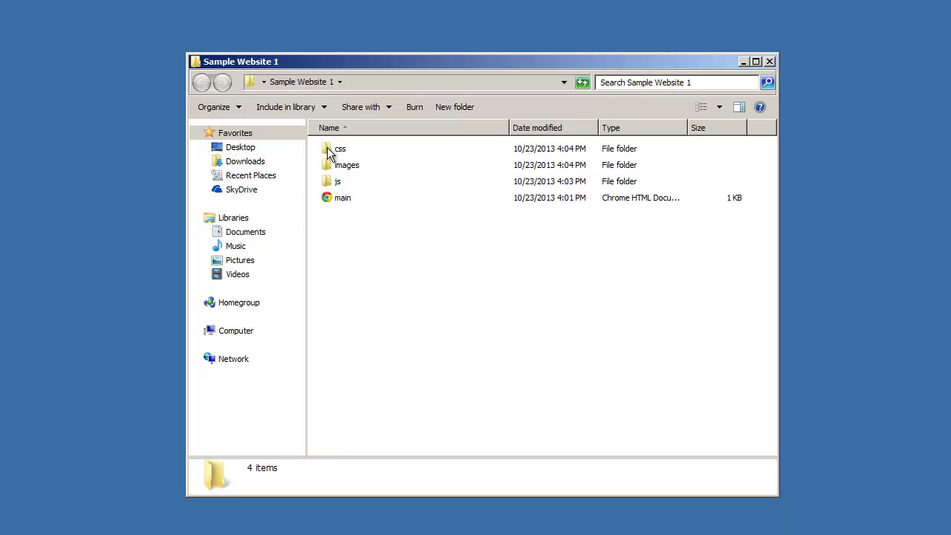
mouse_move(392, 64)
mouse_down()
mouse_move(402, 59)
mouse_move(389, 59)
mouse_up()
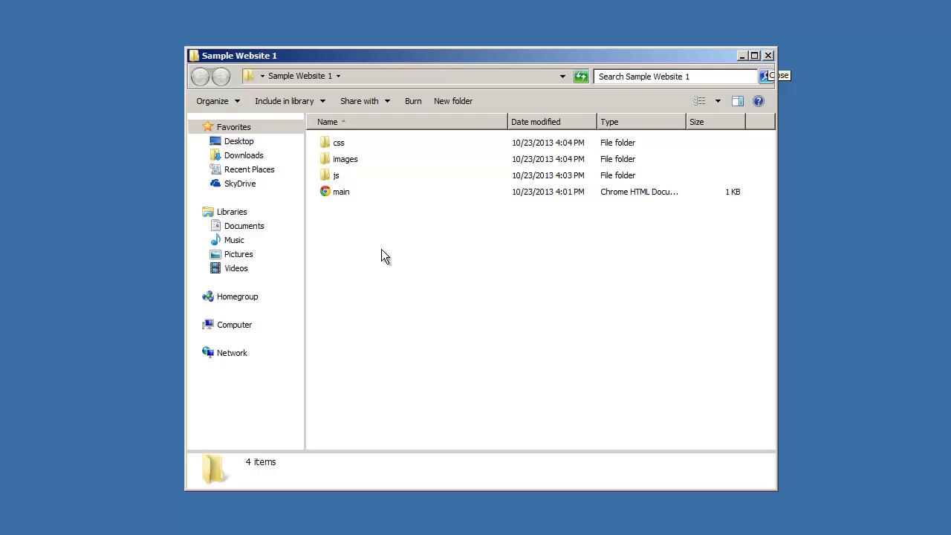
click(347, 165)
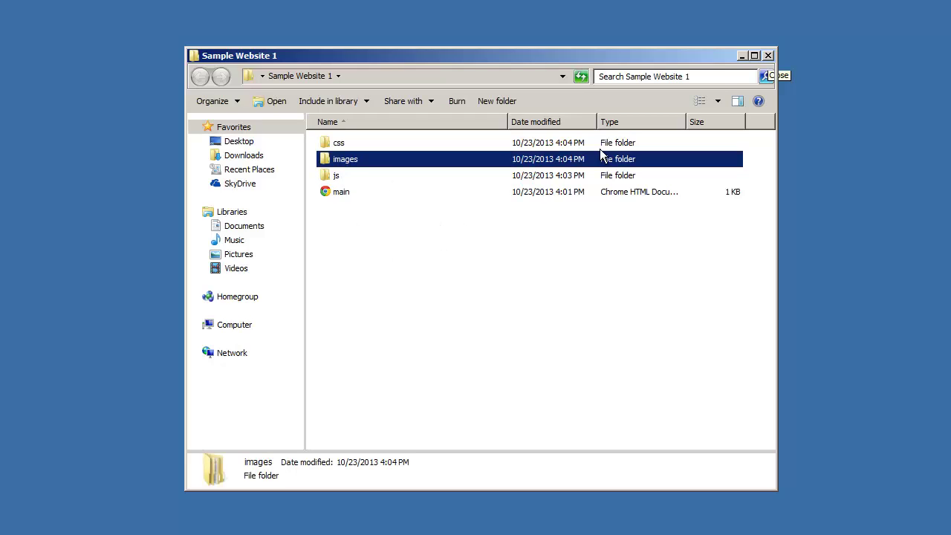
click(770, 56)
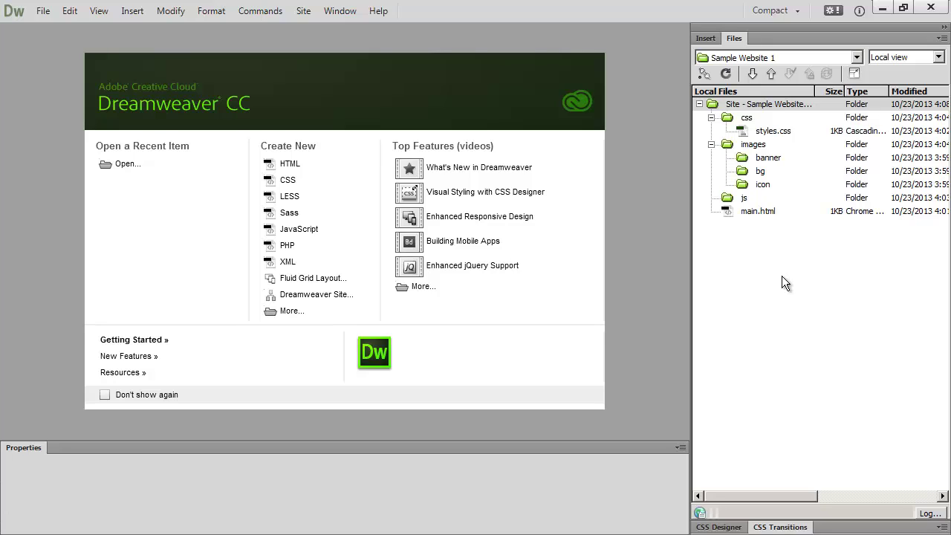
click(751, 143)
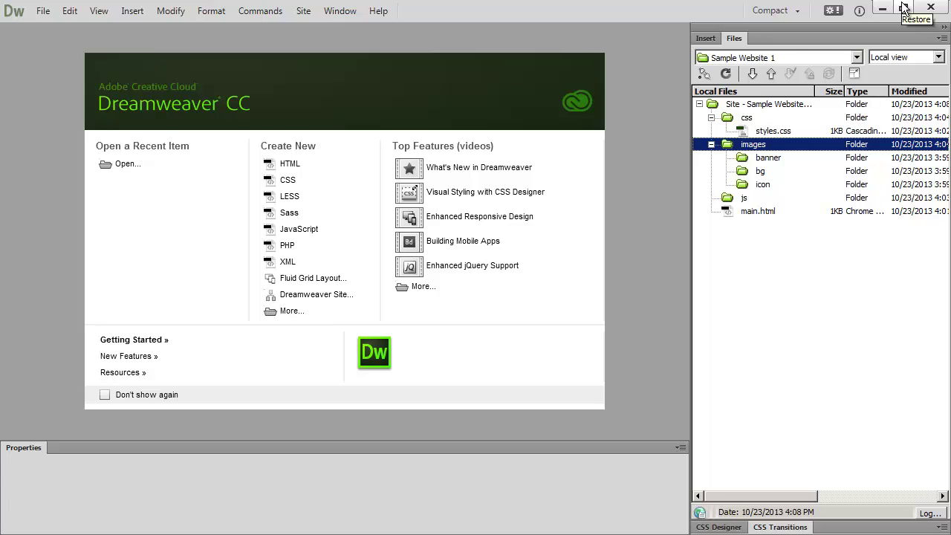
click(762, 186)
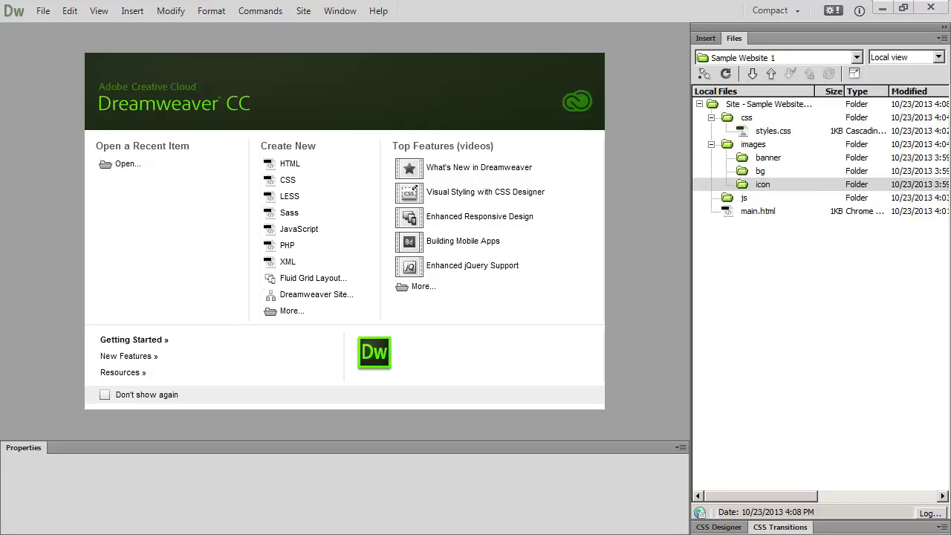
Minimize Dreamweaver and examine the icon files inside the social folder on the desktop, closing its window.
click(885, 9)
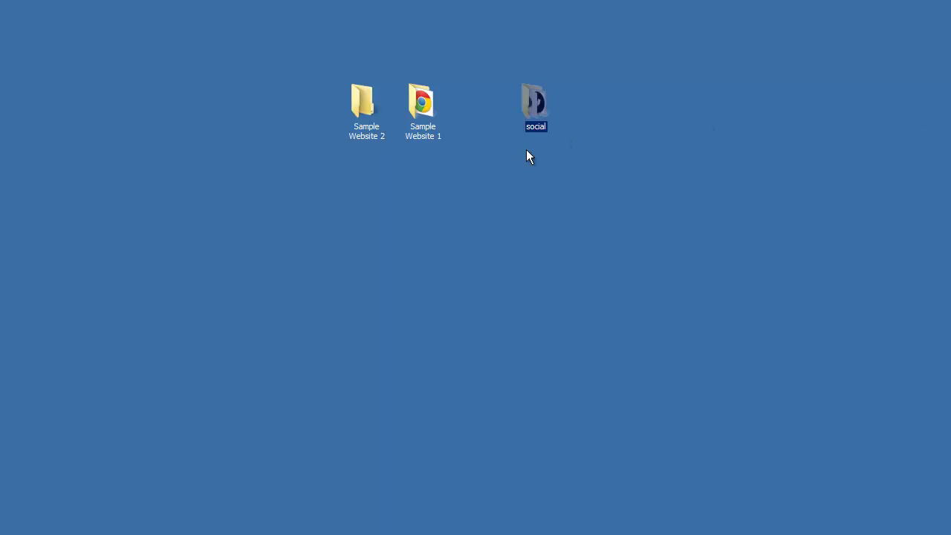
double_click(535, 100)
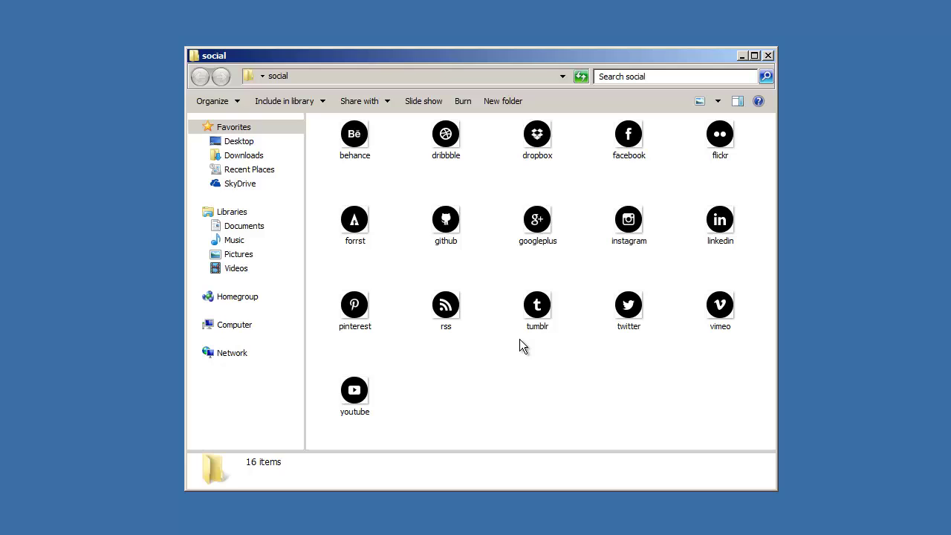
click(770, 55)
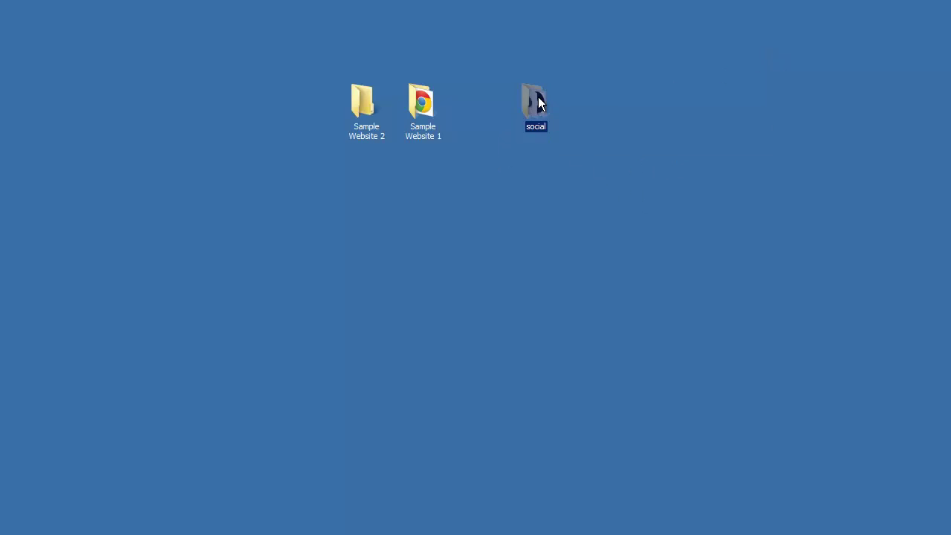
double_click(535, 101)
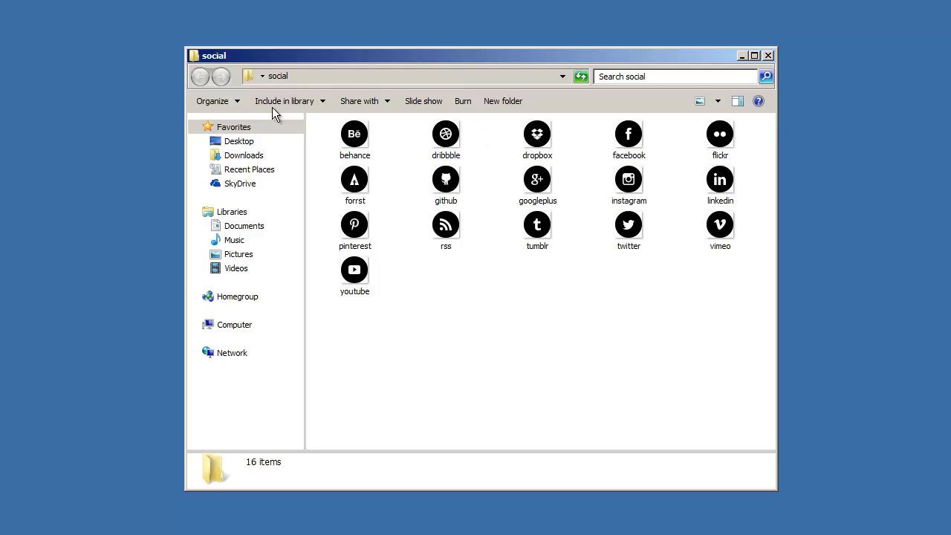
click(772, 53)
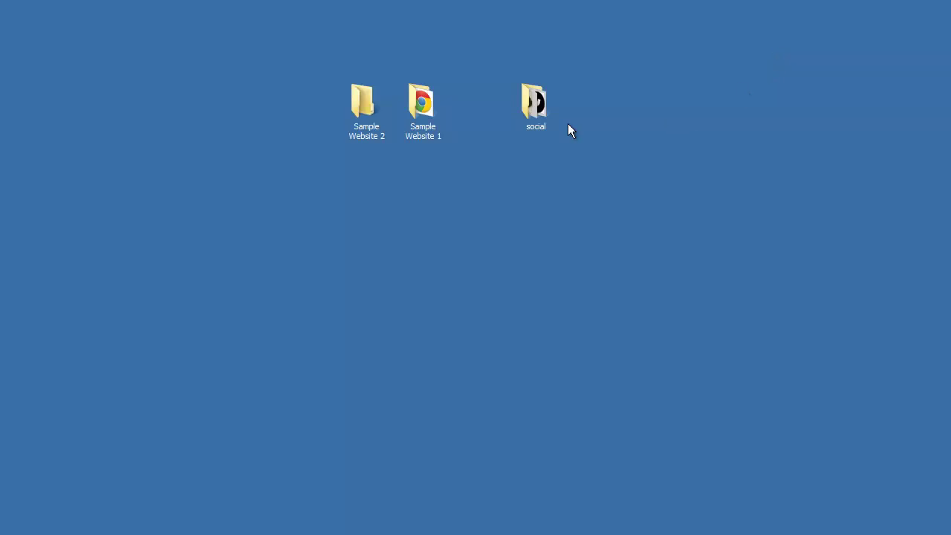
Move the social folder from the desktop into Sample Website 1, and from there into the icon folder inside images.
click(536, 102)
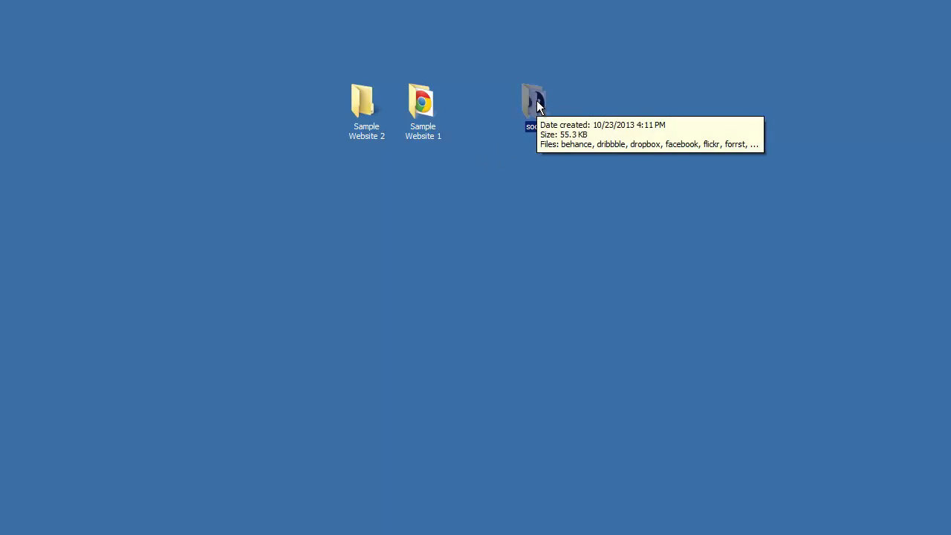
mouse_move(537, 104)
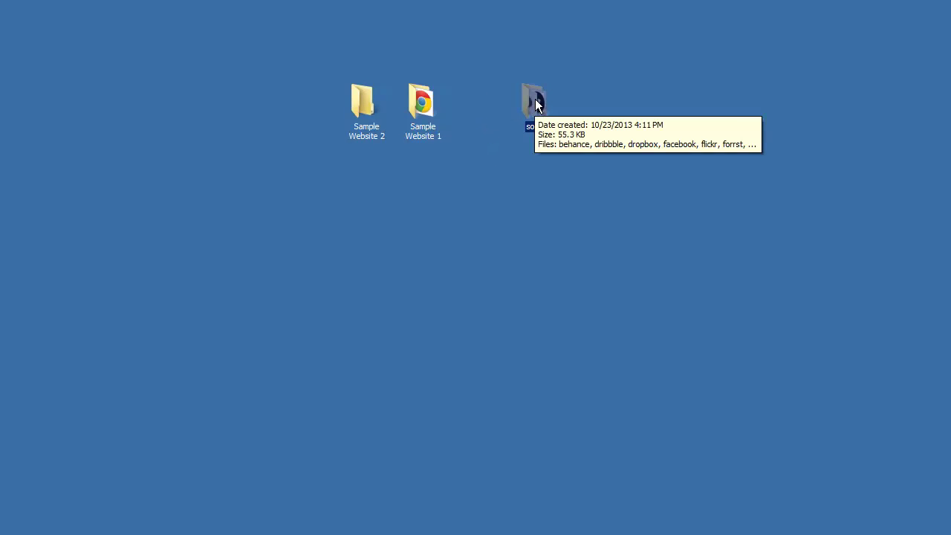
drag(444, 103, 427, 102)
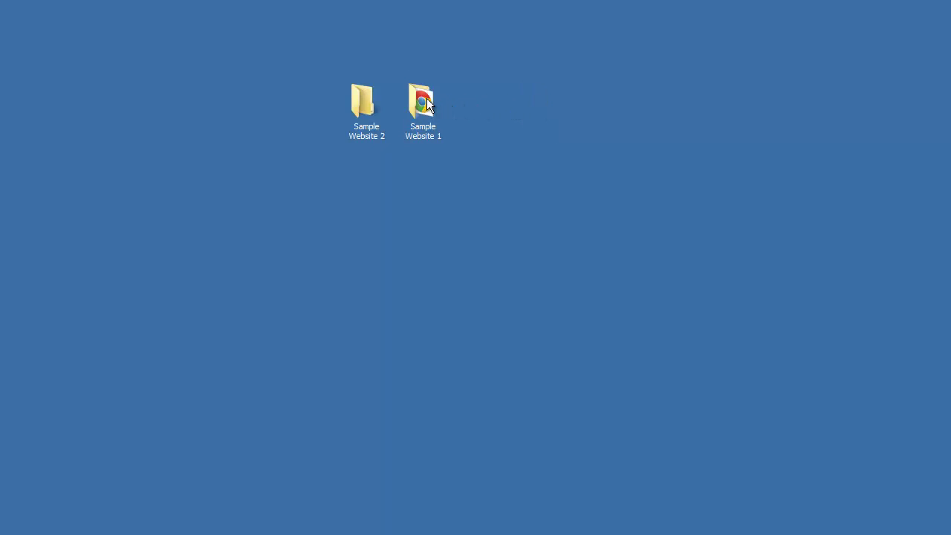
double_click(427, 102)
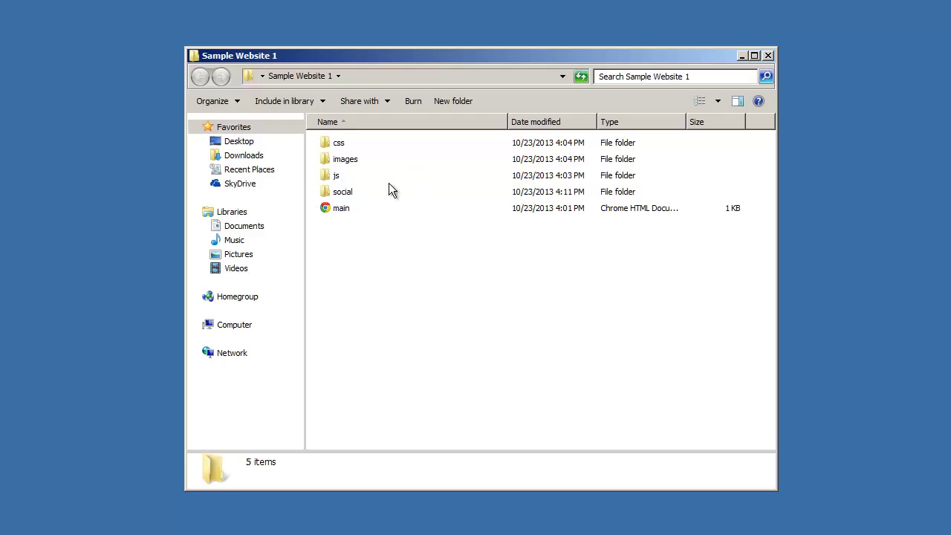
mouse_move(343, 195)
mouse_down()
mouse_move(347, 167)
mouse_move(348, 193)
mouse_move(345, 178)
mouse_up()
double_click(354, 161)
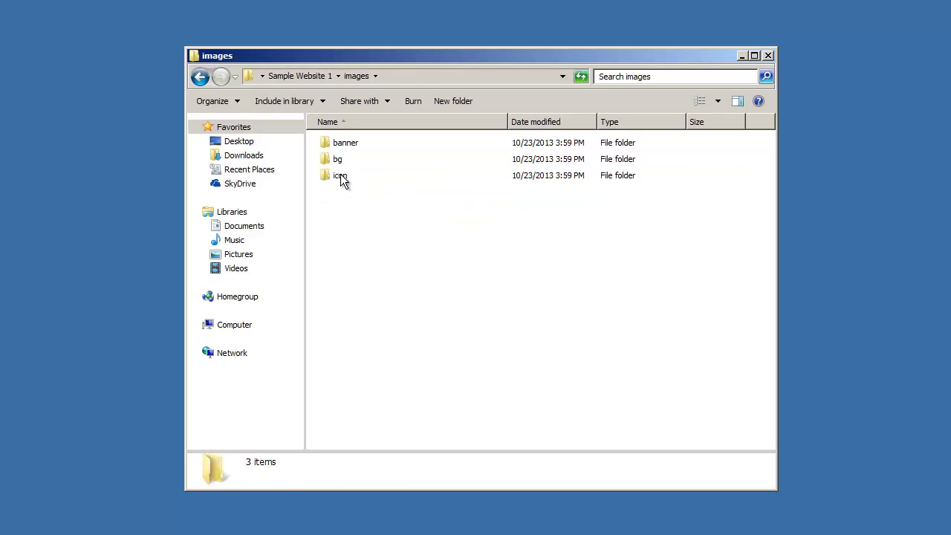
Rename the icon folder inside images as icons and close the folder window.
click(346, 179)
click(349, 178)
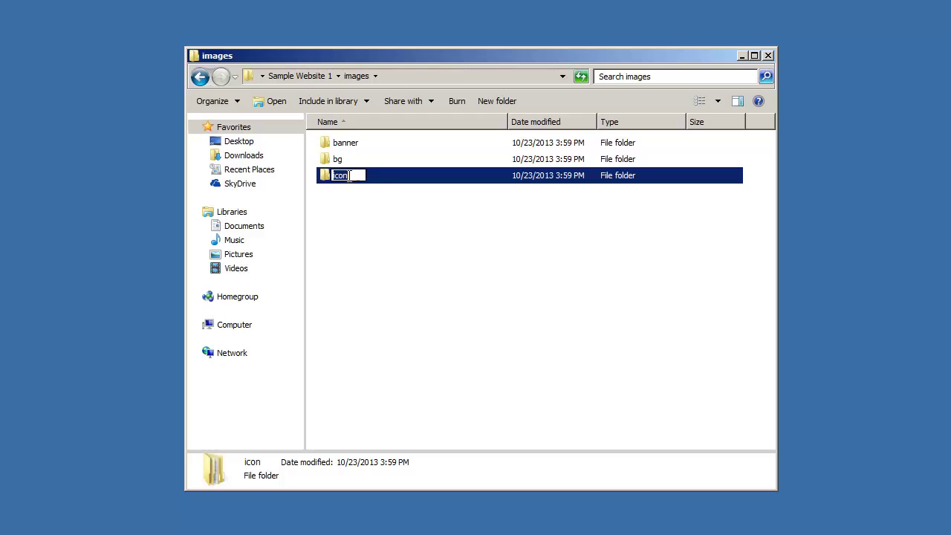
click(350, 176)
text(s)
click(437, 223)
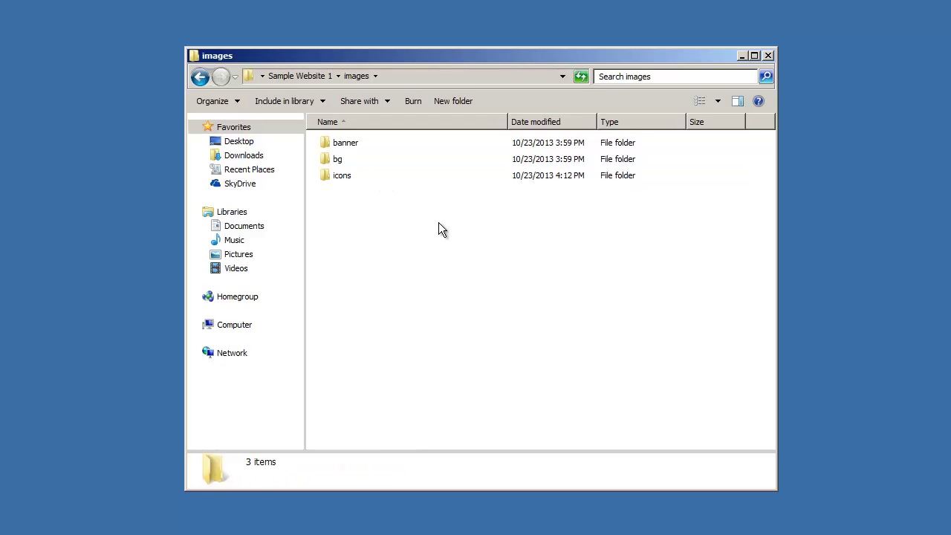
click(769, 56)
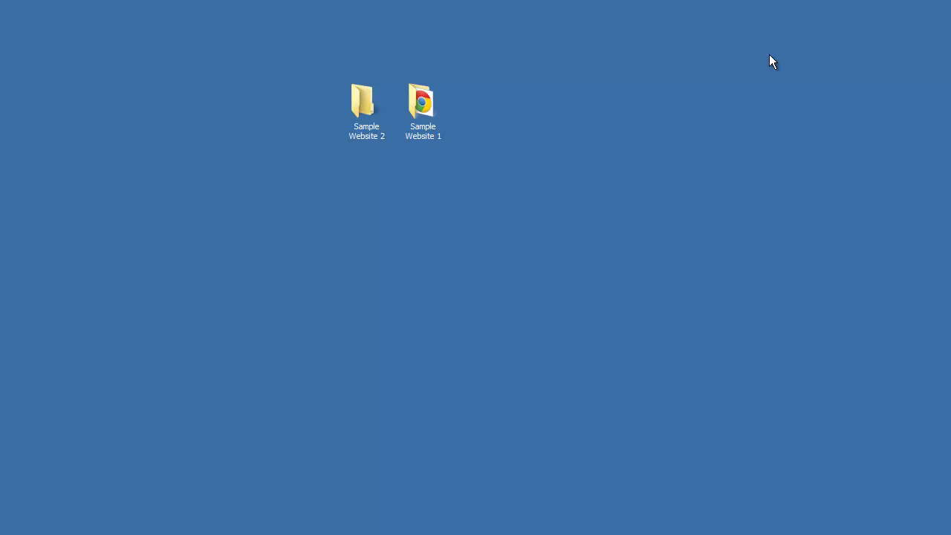
Switch back to Dreamweaver, refresh the site's file list, and expand the social folder to view its files, collapsing it again.
key(alt+Tab)
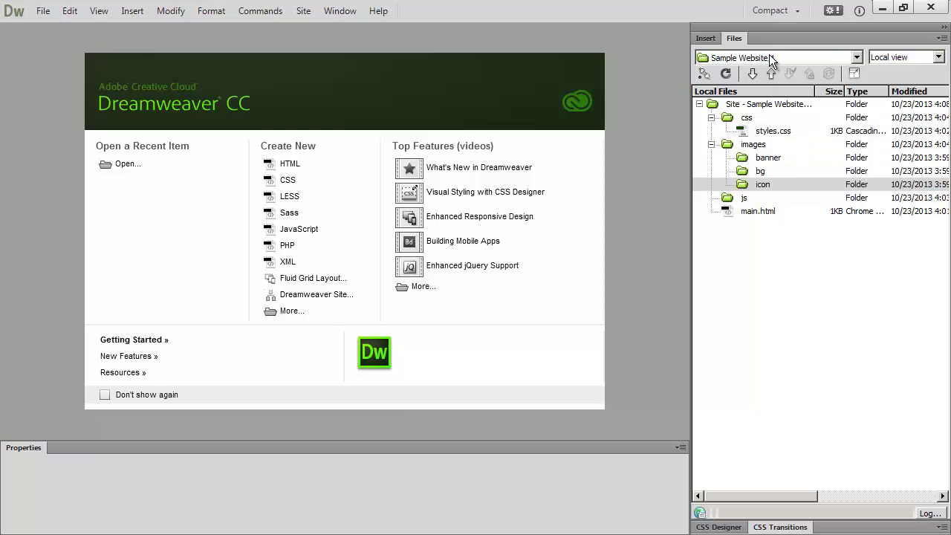
click(765, 185)
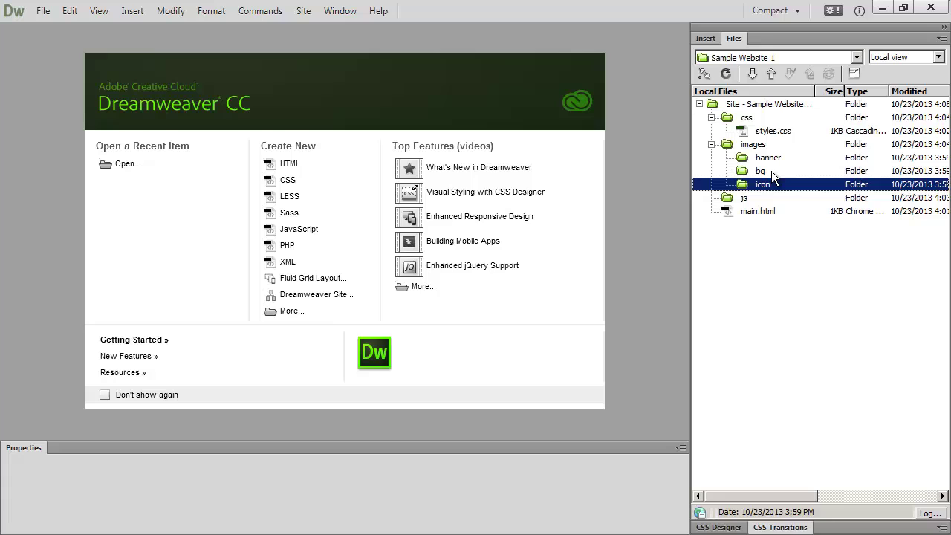
click(727, 75)
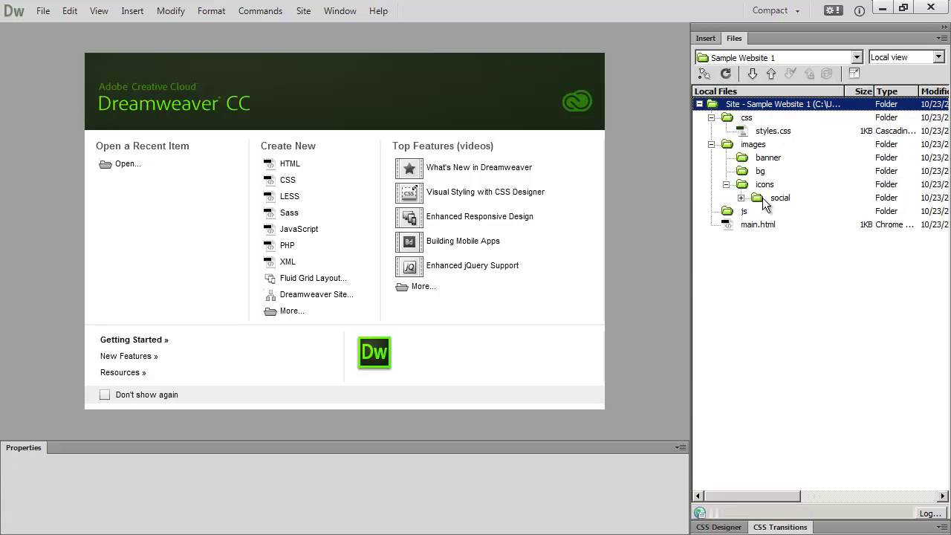
click(741, 198)
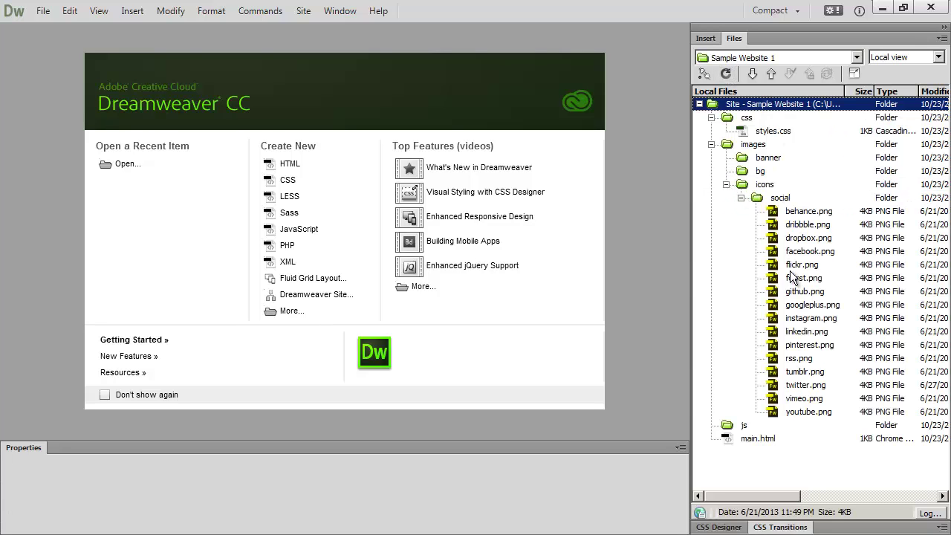
click(741, 197)
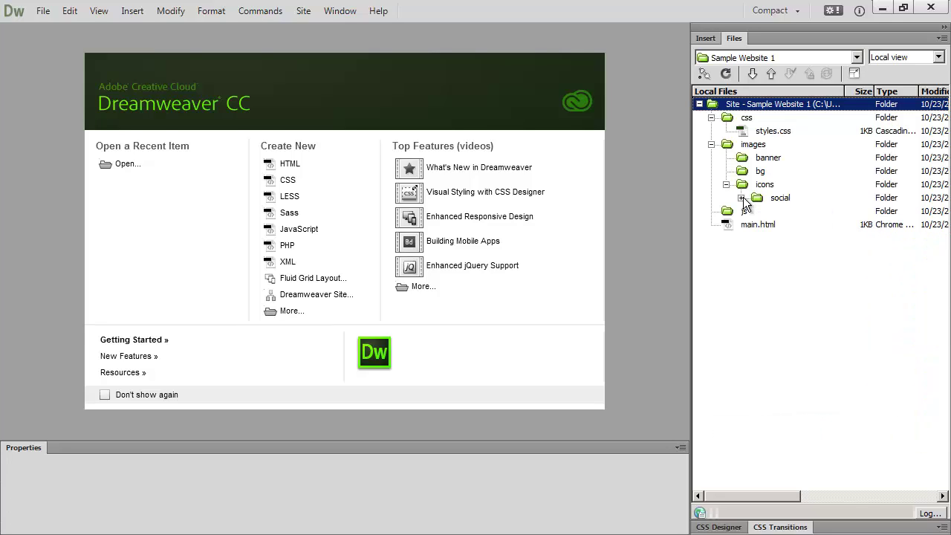
Collapse the icons folder in the site's file list, and practise opening main.html from there and closing it.
click(727, 185)
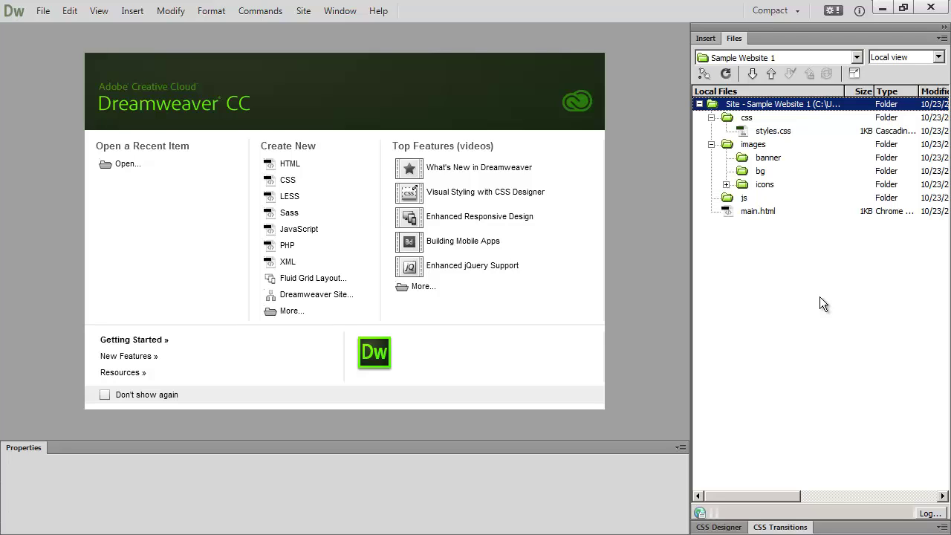
click(759, 212)
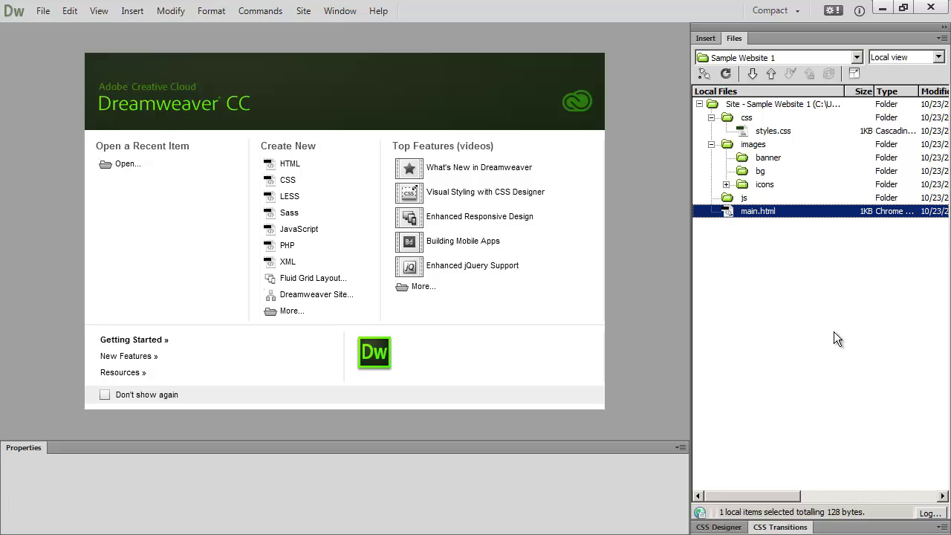
click(773, 131)
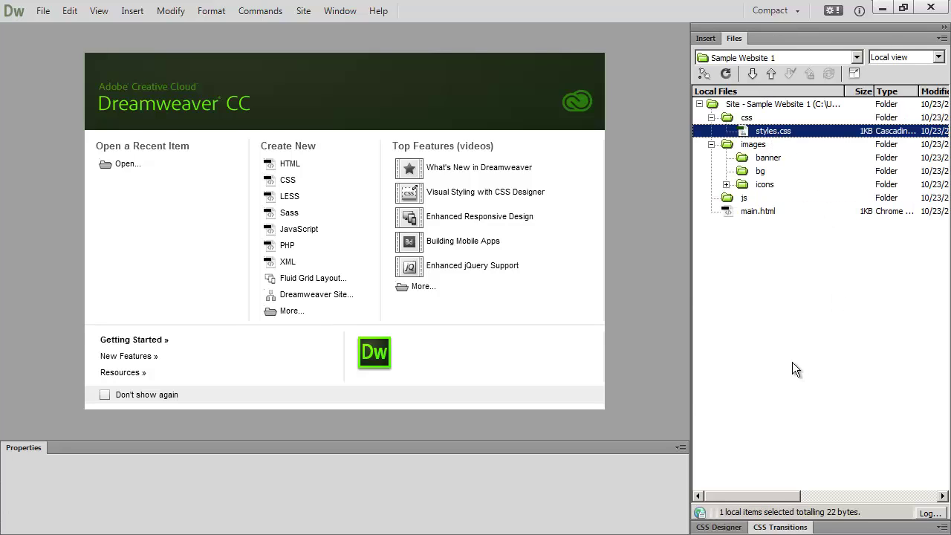
double_click(768, 210)
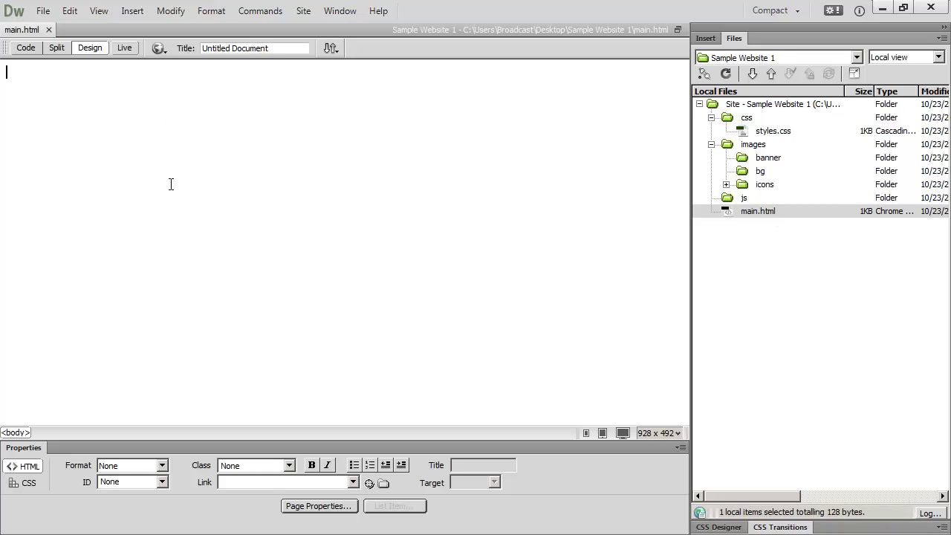
click(48, 30)
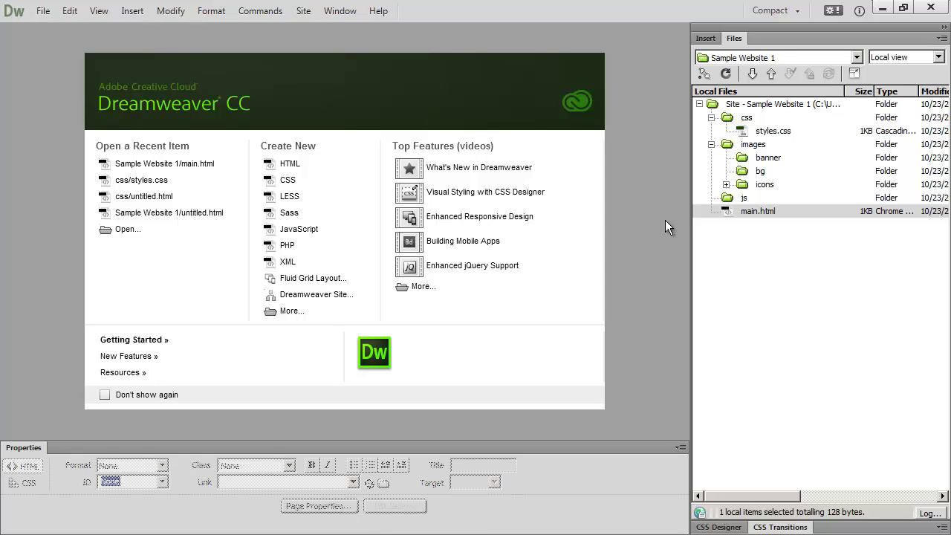
double_click(772, 212)
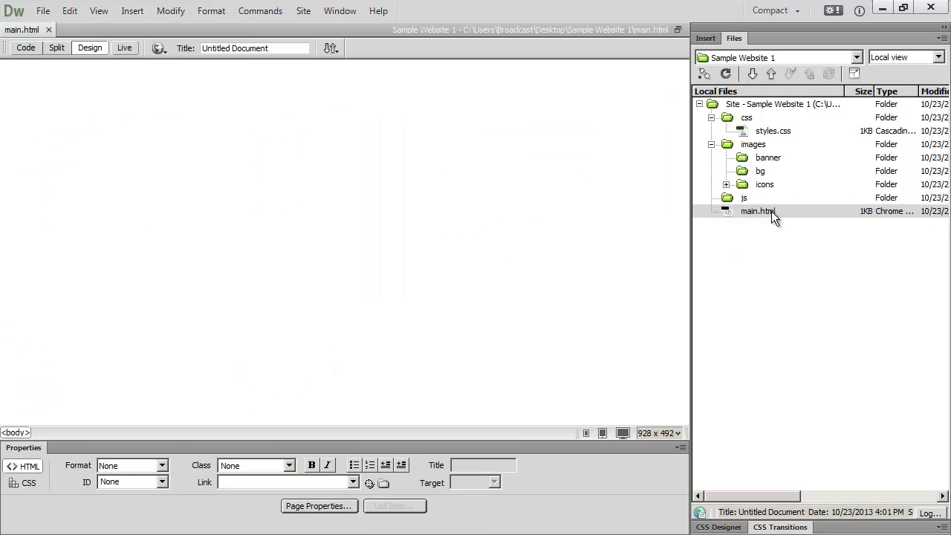
click(48, 29)
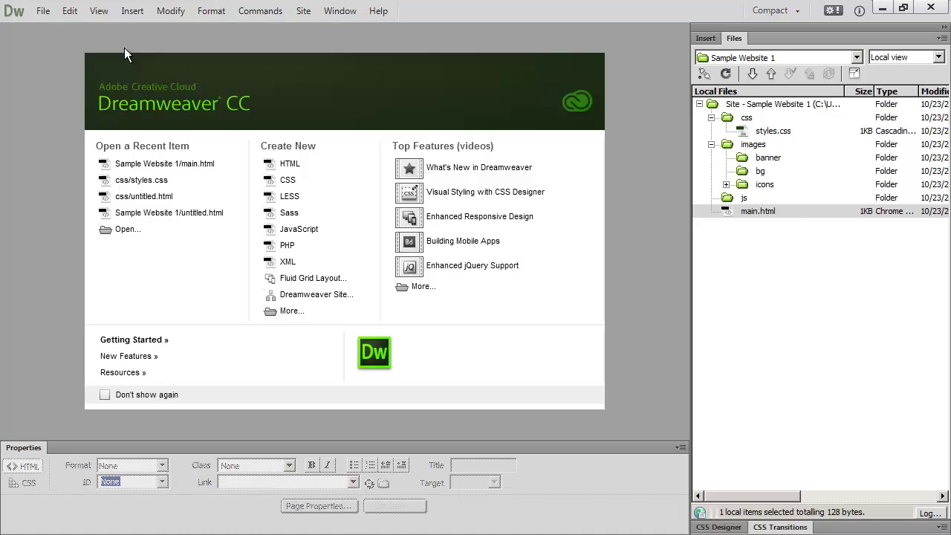
Open both main.html and the css folder's styles.css from the site's file list.
double_click(770, 211)
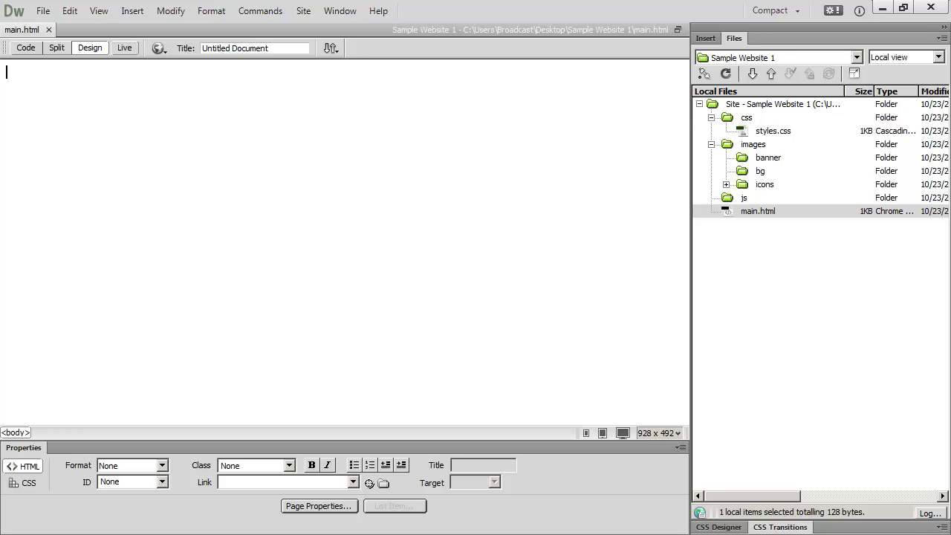
click(803, 131)
double_click(766, 131)
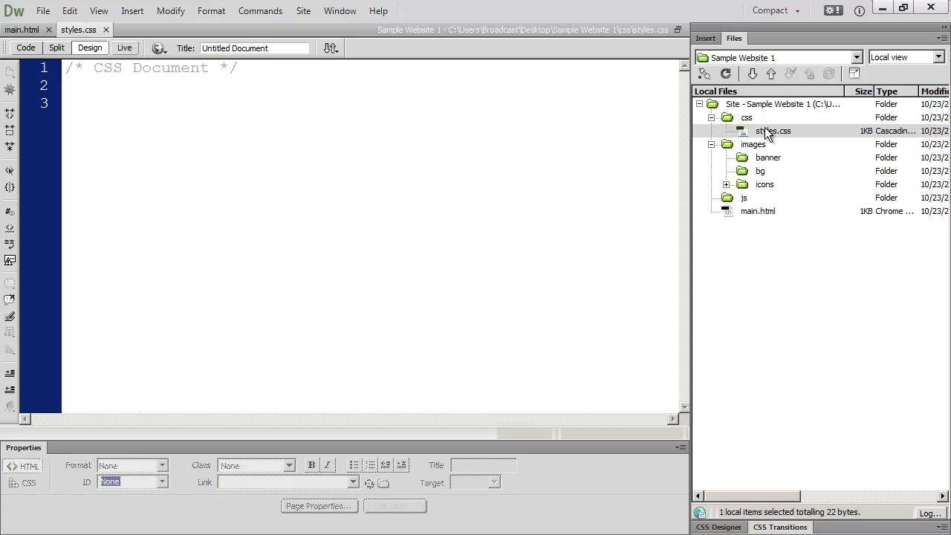
Alternate between the open main.html and styles.css documents to compare them, finishing on main.html.
click(29, 30)
click(78, 30)
click(30, 32)
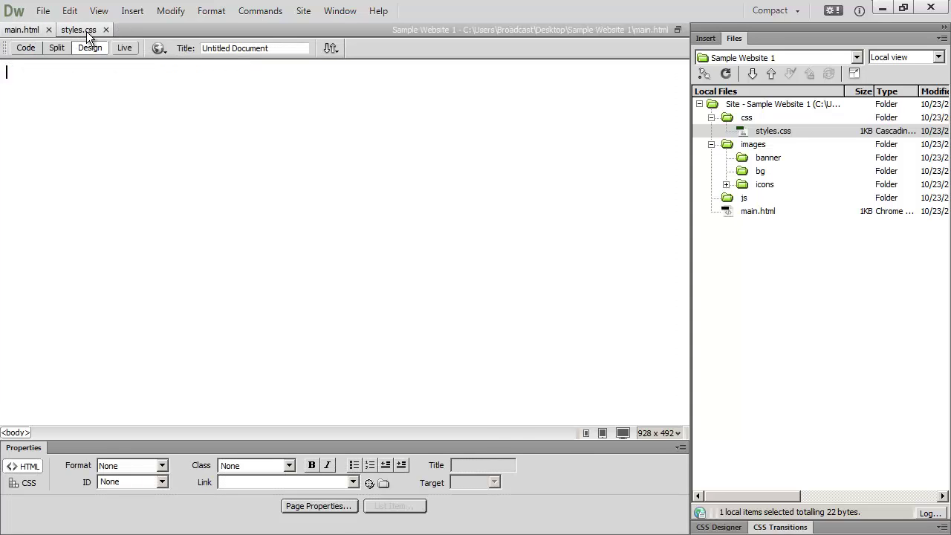
click(84, 30)
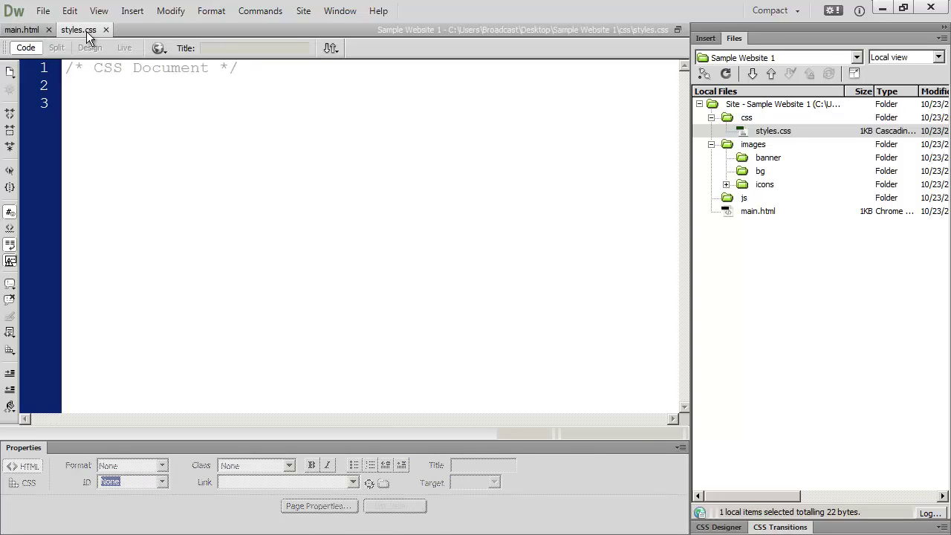
click(30, 32)
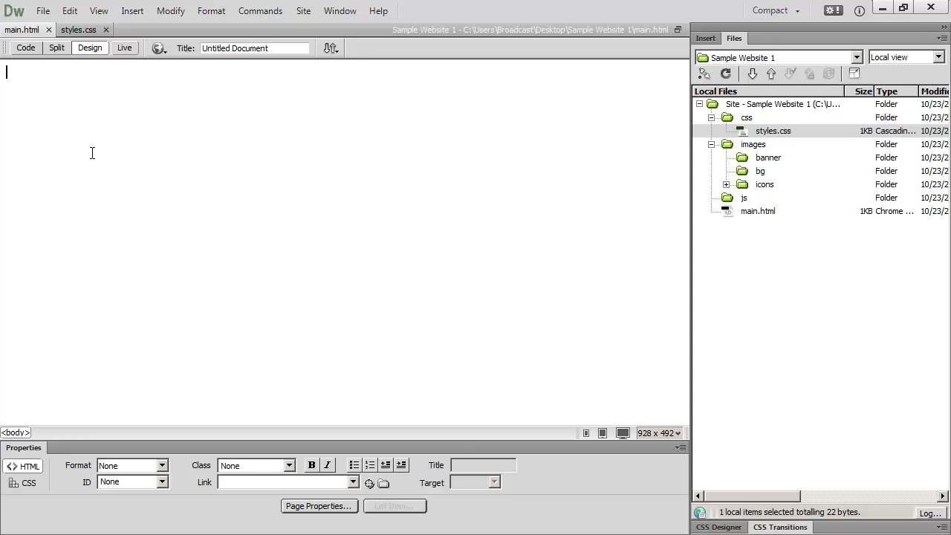
click(76, 32)
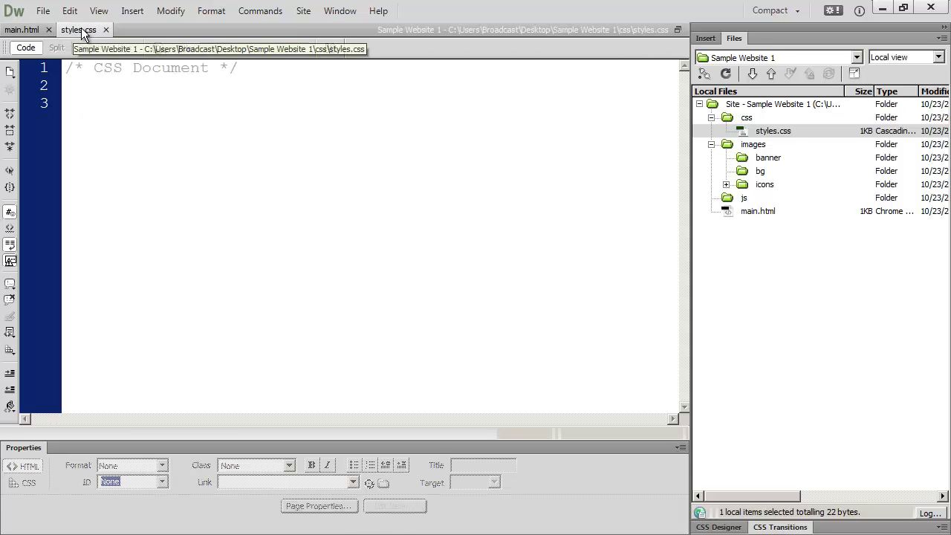
click(21, 31)
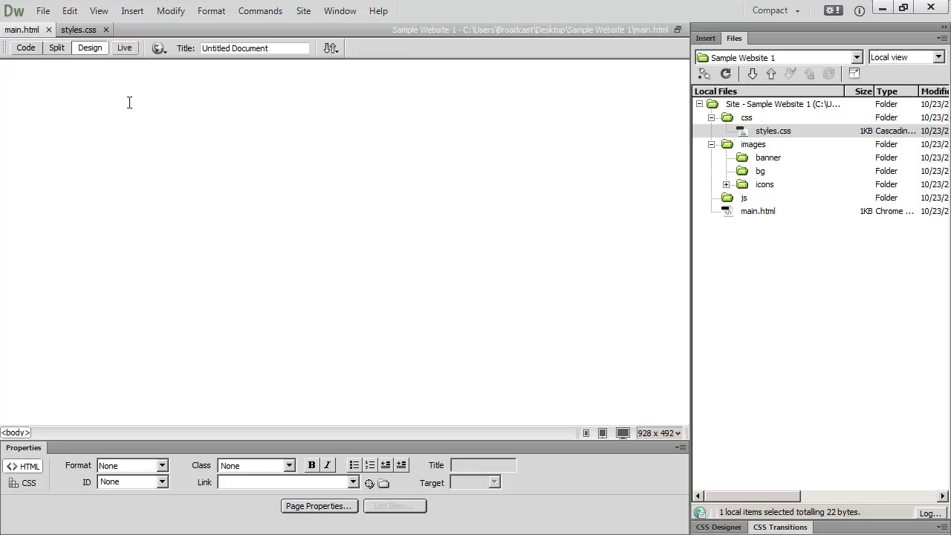
Examine main.html's source in Code view, return to Design view, and look over the browsers offered for previewing.
click(25, 47)
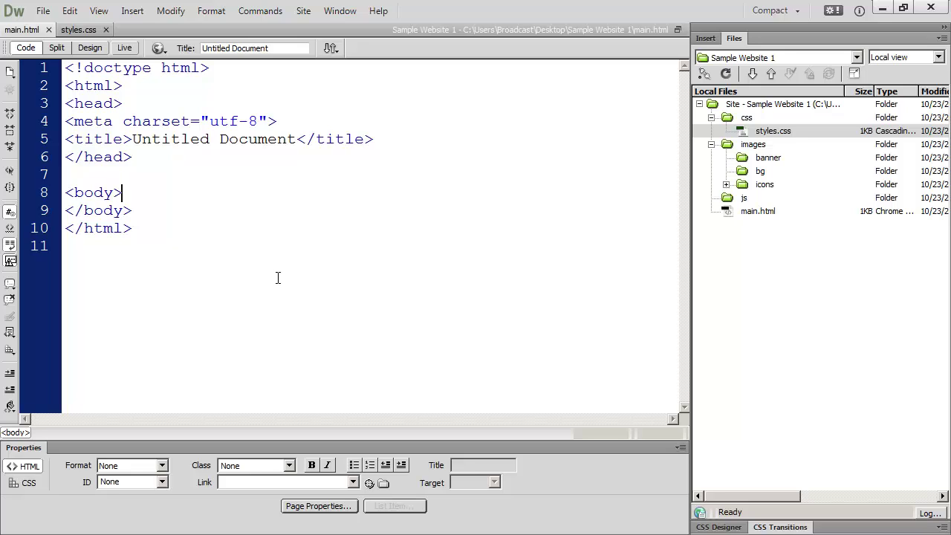
click(90, 47)
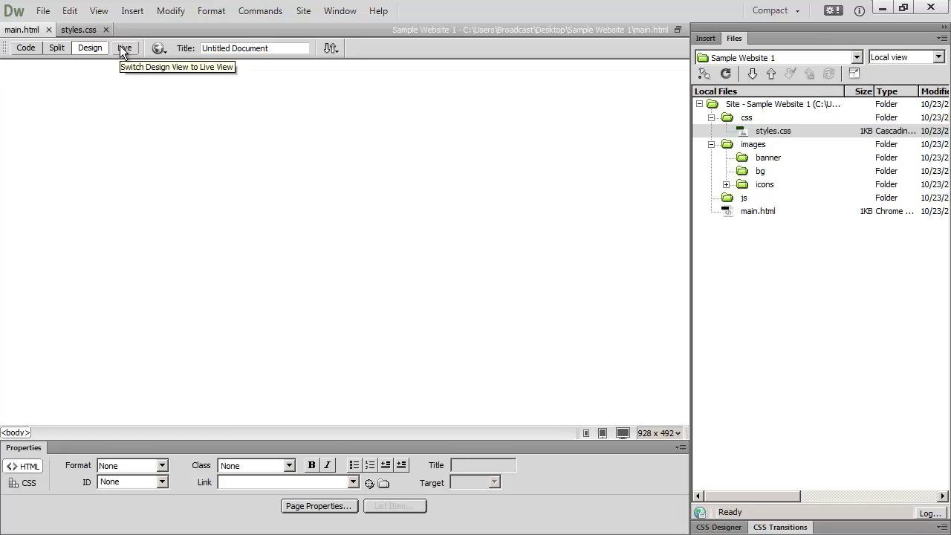
click(160, 50)
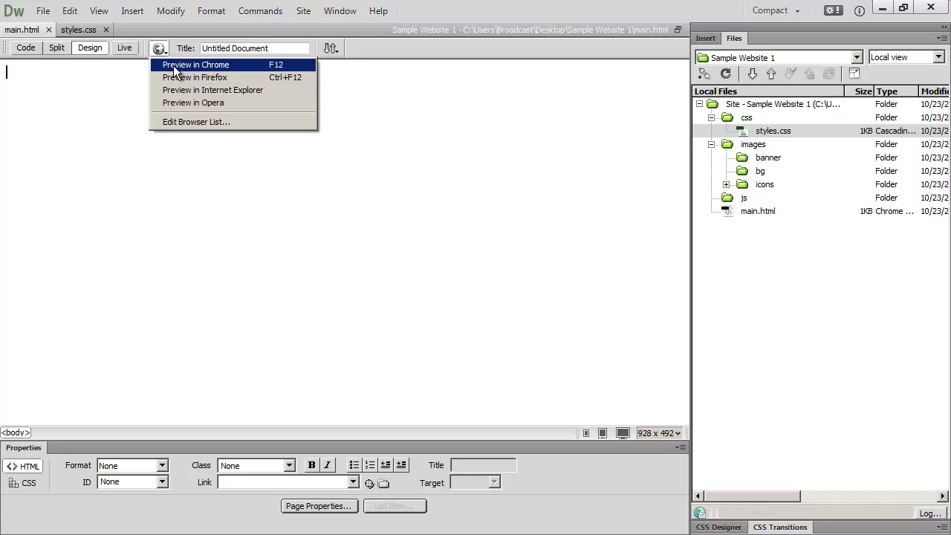
click(117, 157)
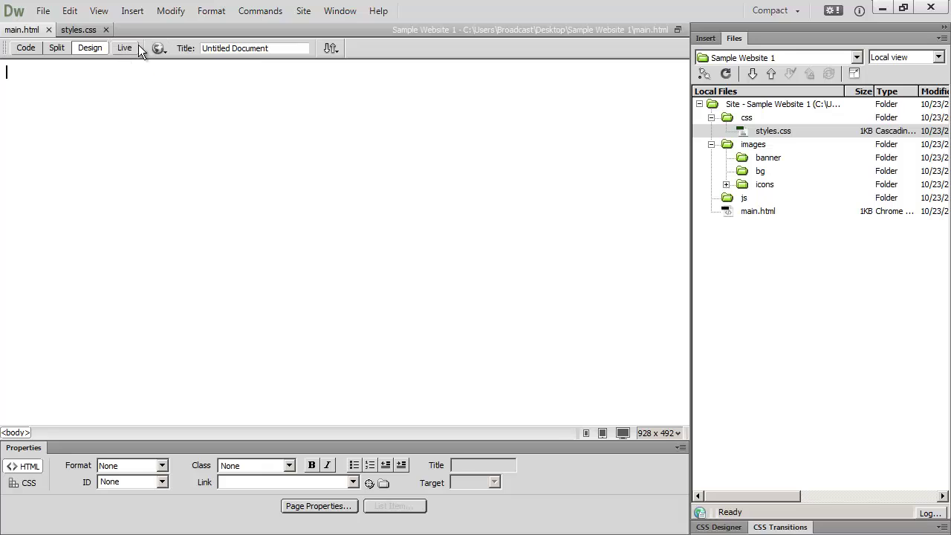
Compare main.html in Code and Design views, check the views offered for styles.css, and return to main.html.
click(25, 47)
click(87, 49)
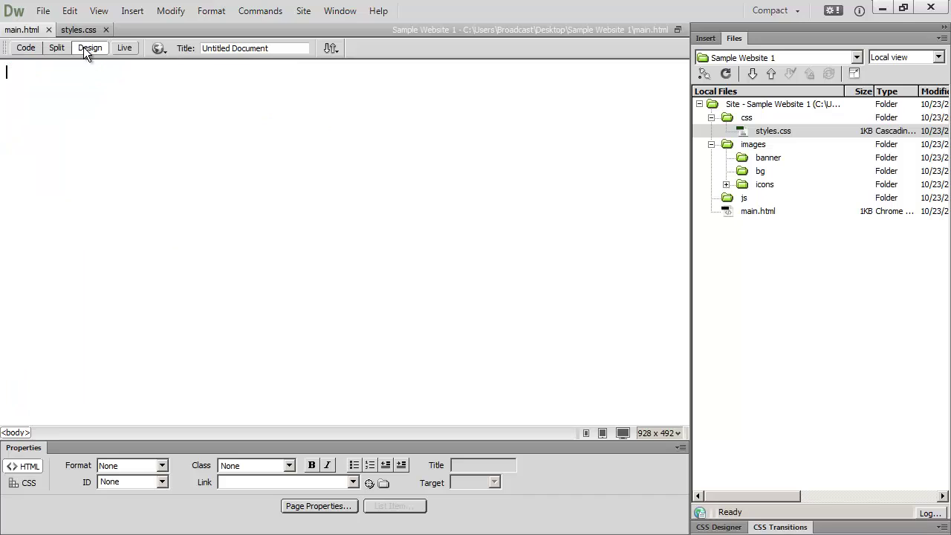
click(21, 51)
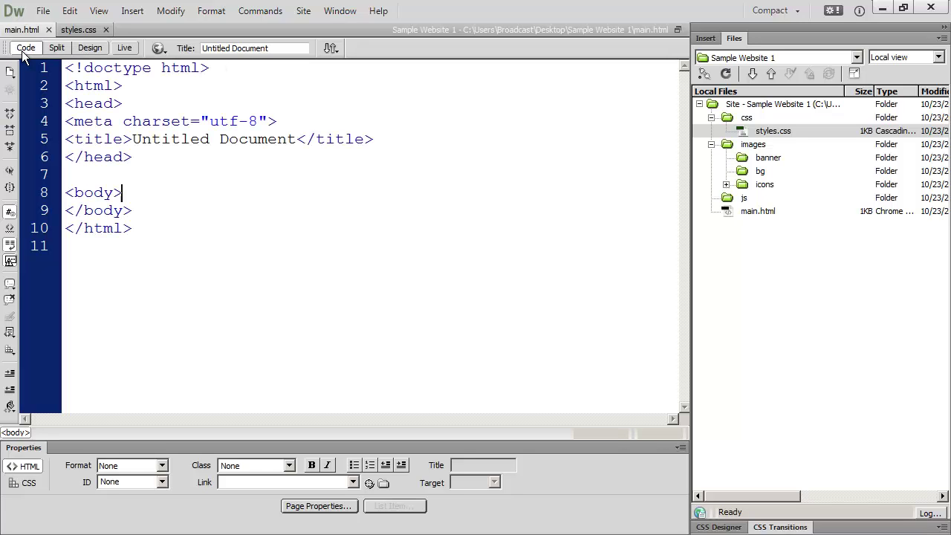
click(94, 49)
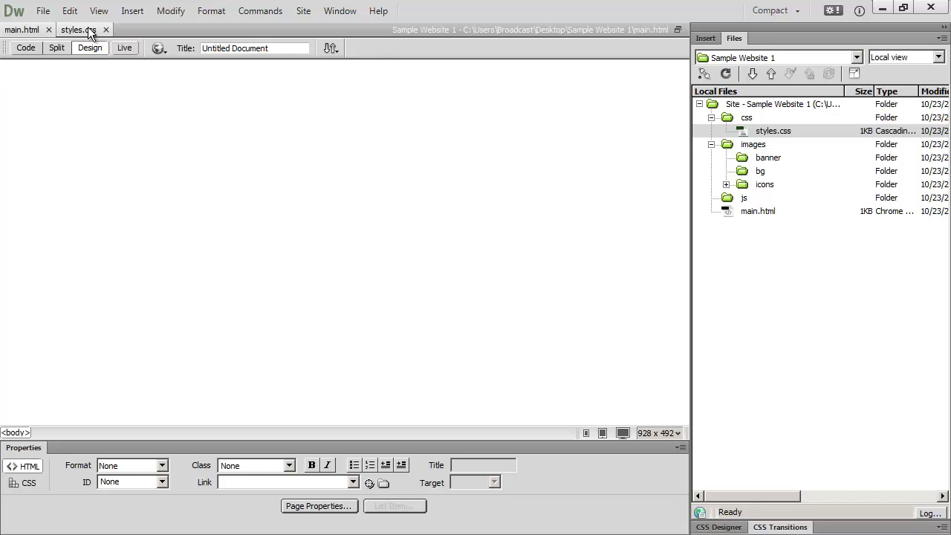
click(87, 30)
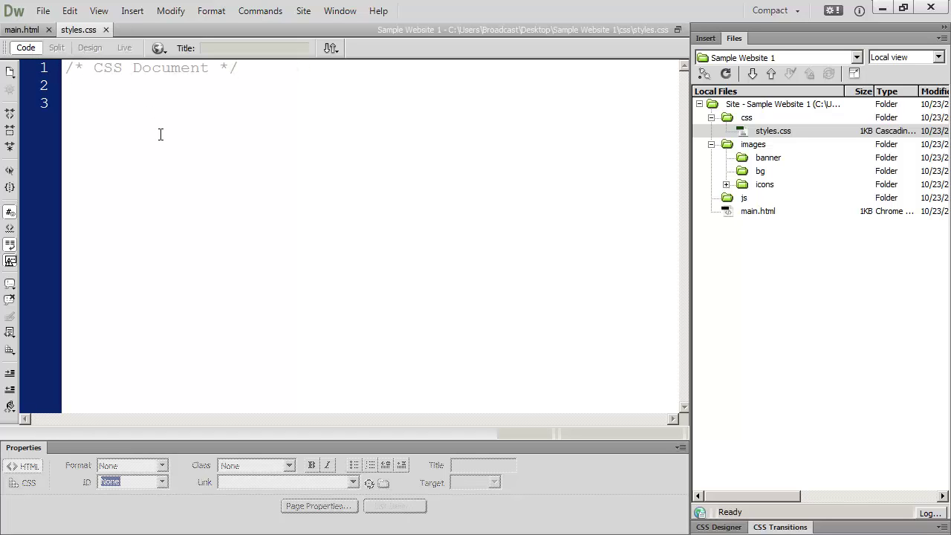
click(19, 30)
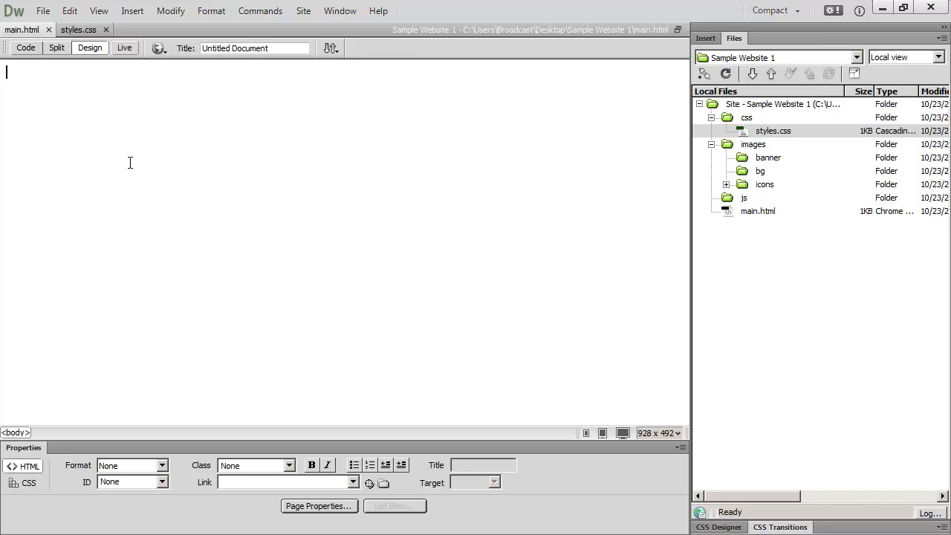
Show main.html in Split view and collapse the docked side panels and the Properties panel to enlarge the workspace.
click(25, 49)
click(87, 52)
click(60, 49)
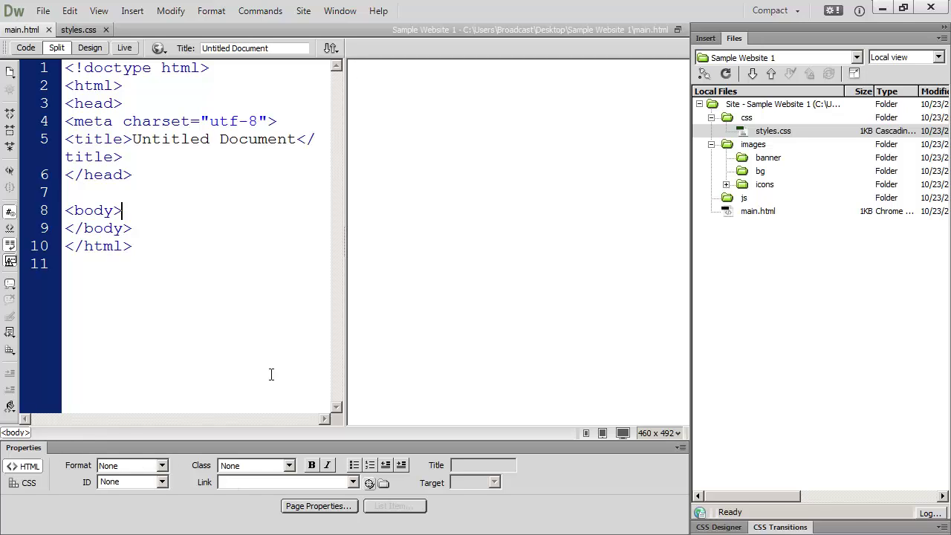
click(943, 33)
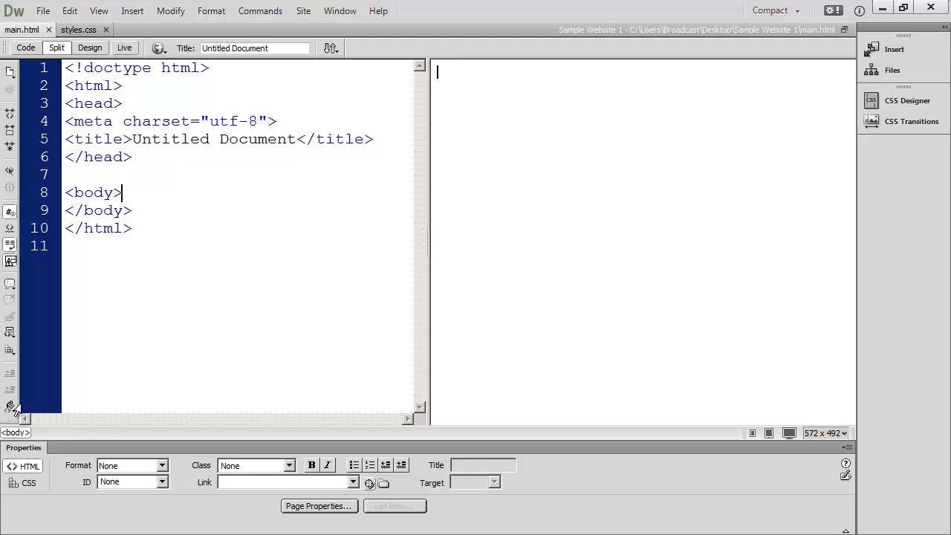
double_click(26, 449)
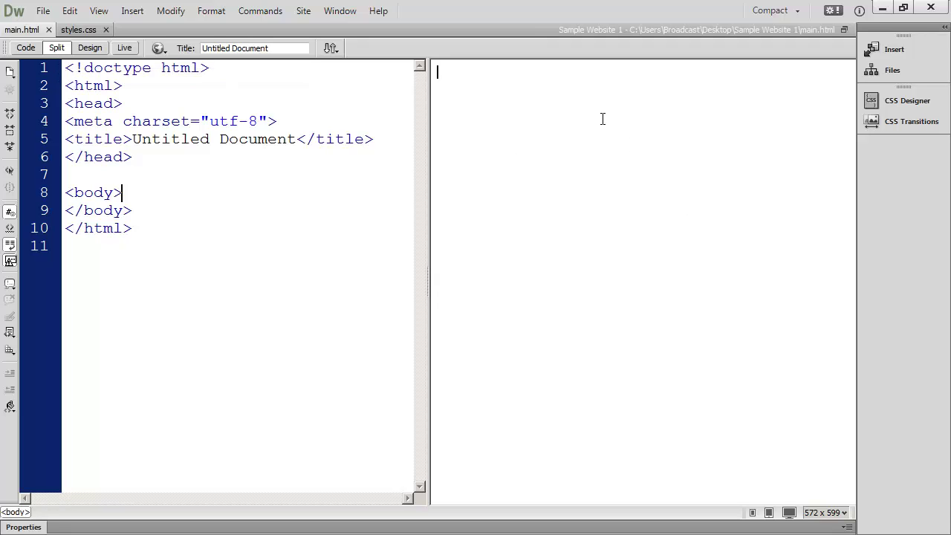
In main.html's Design view, add the paragraphs "Hello" and "Welcome To My Website".
click(89, 47)
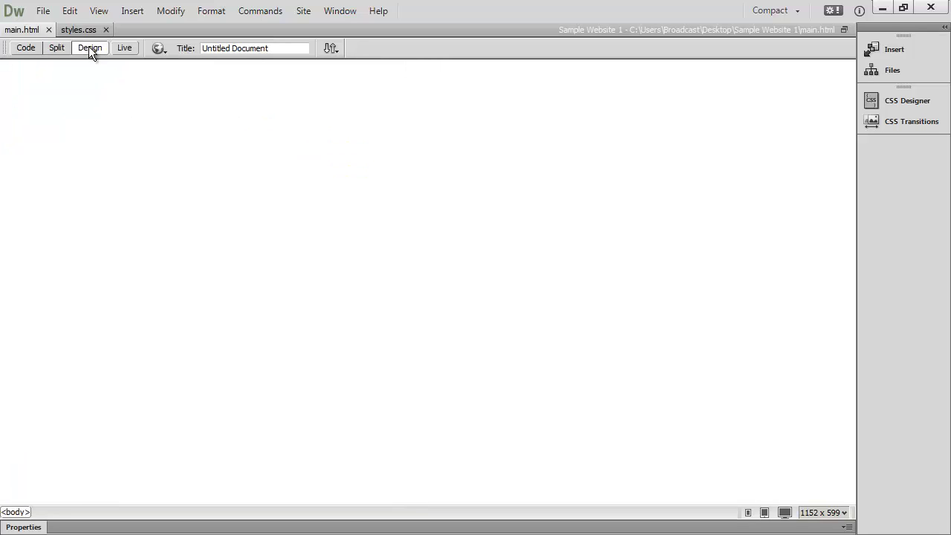
click(27, 48)
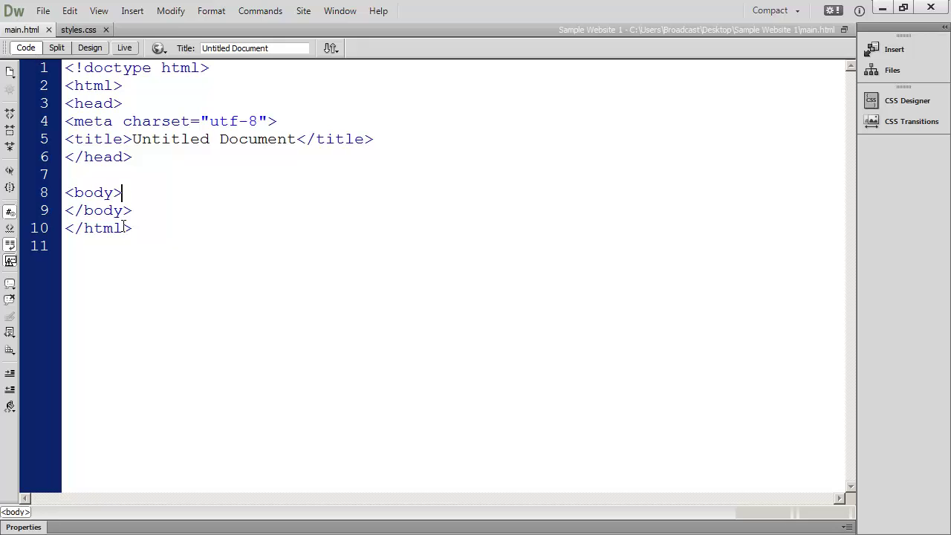
click(90, 48)
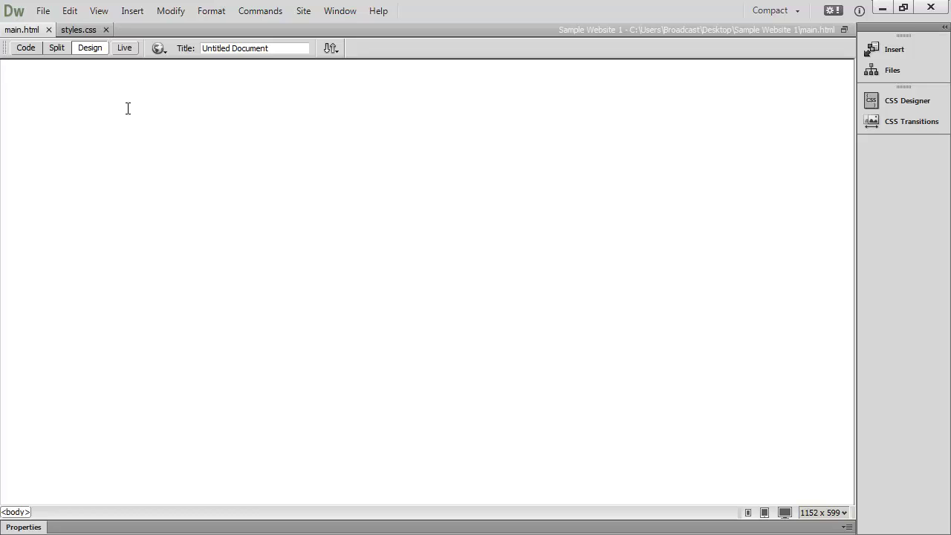
text(Hello)
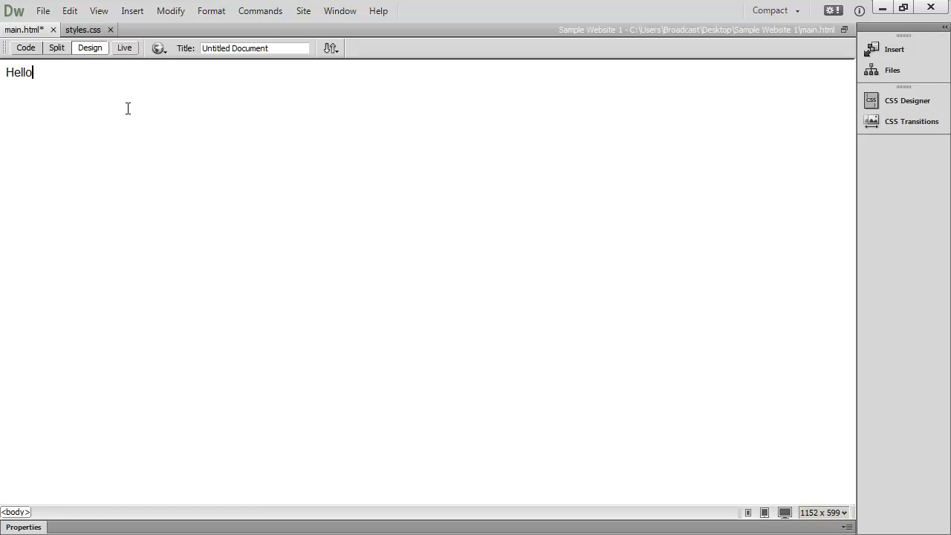
key(Return)
text(Welcome )
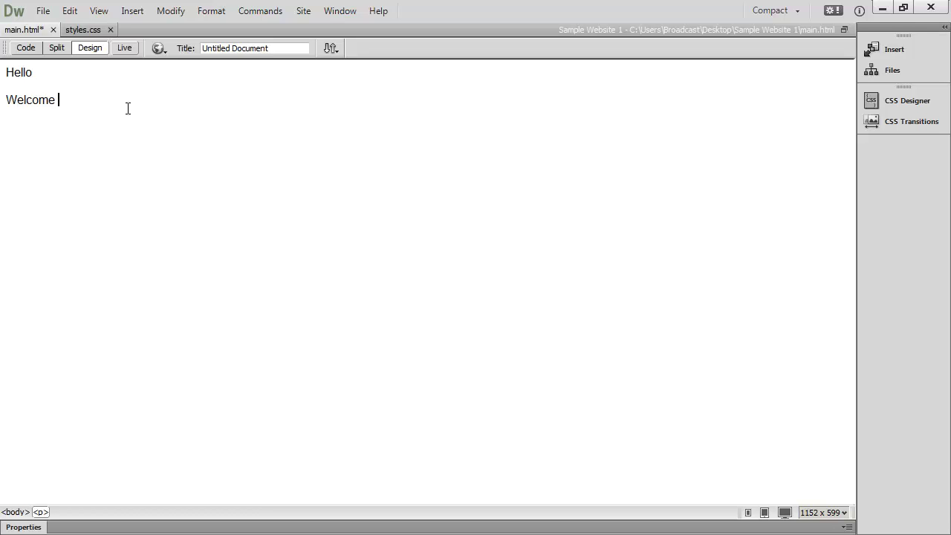
text(To My Website)
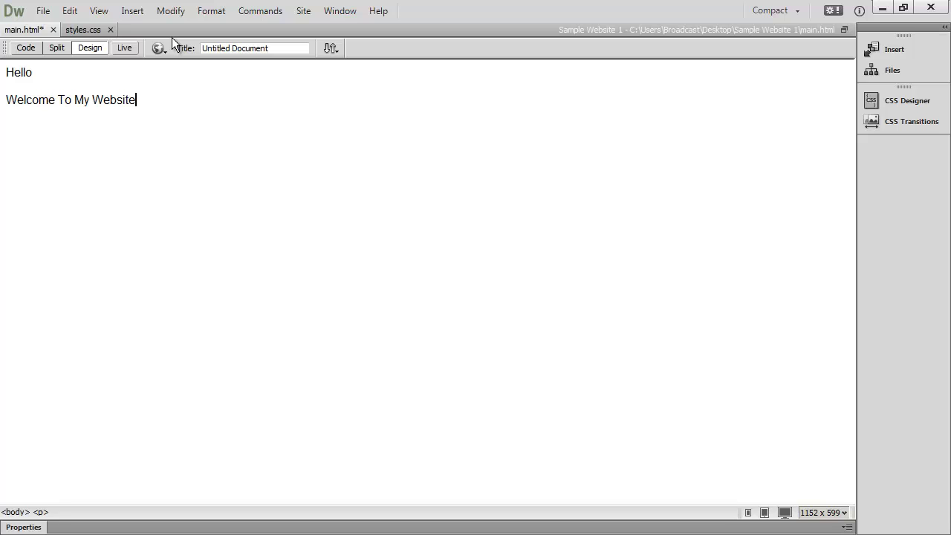
Examine the HTML code behind the two new paragraphs of main.html in Code view.
click(26, 47)
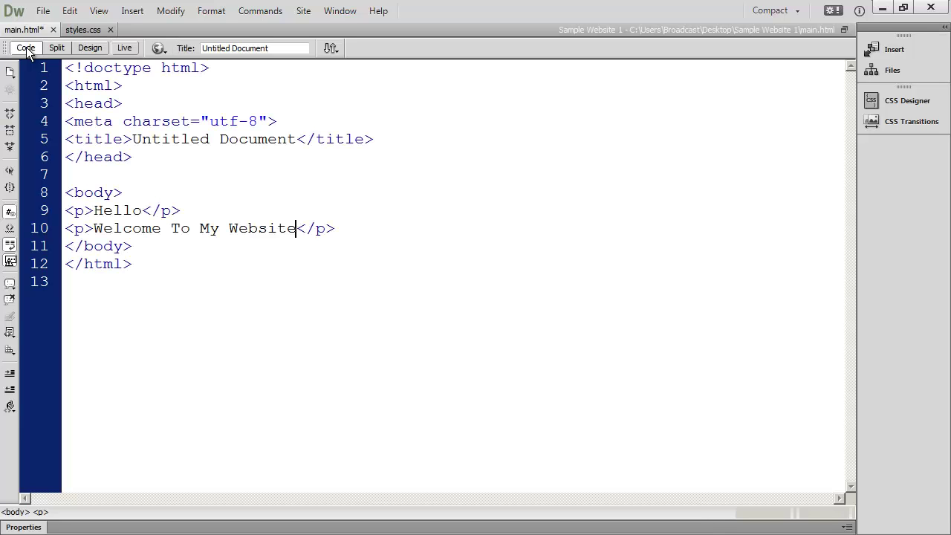
drag(41, 214, 42, 230)
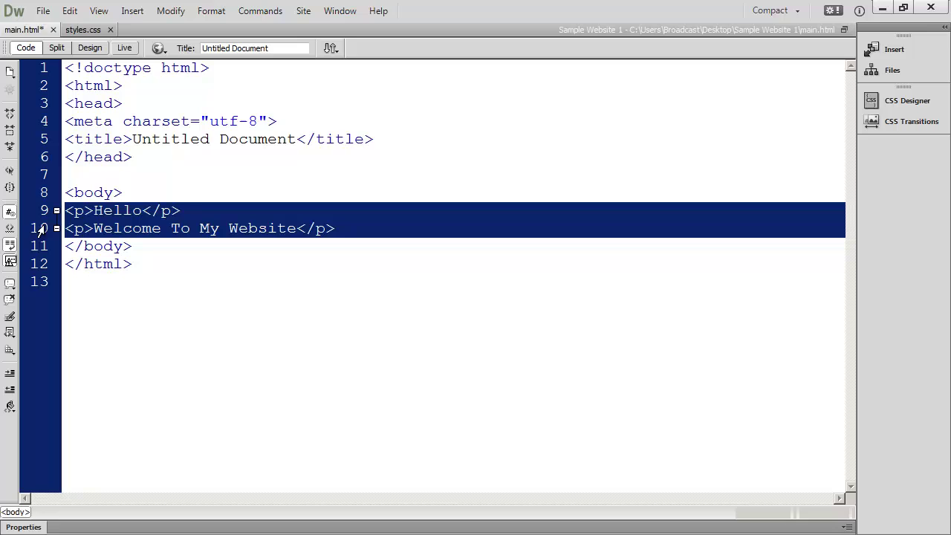
click(247, 281)
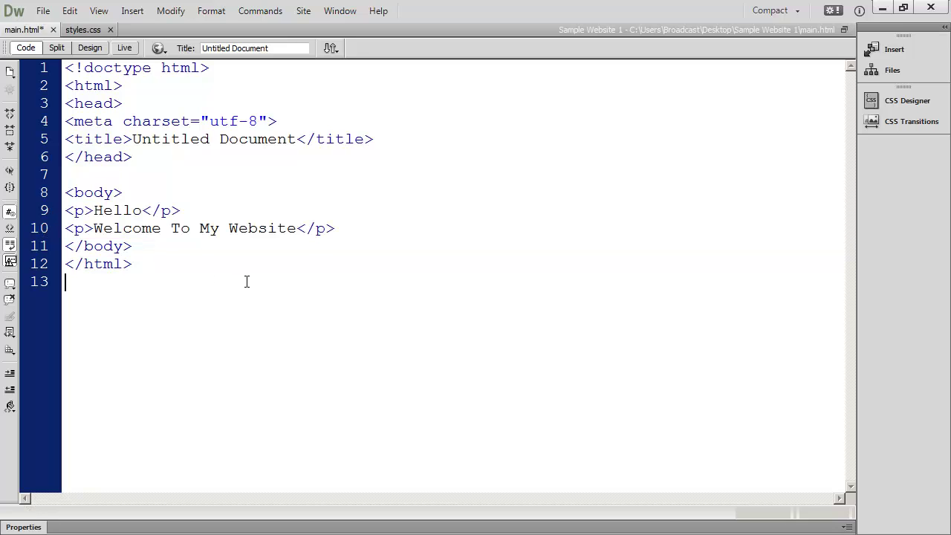
Add the paragraph "Another Line" below "Welcome To My Website" in Design view and inspect its tags in Code view.
click(103, 49)
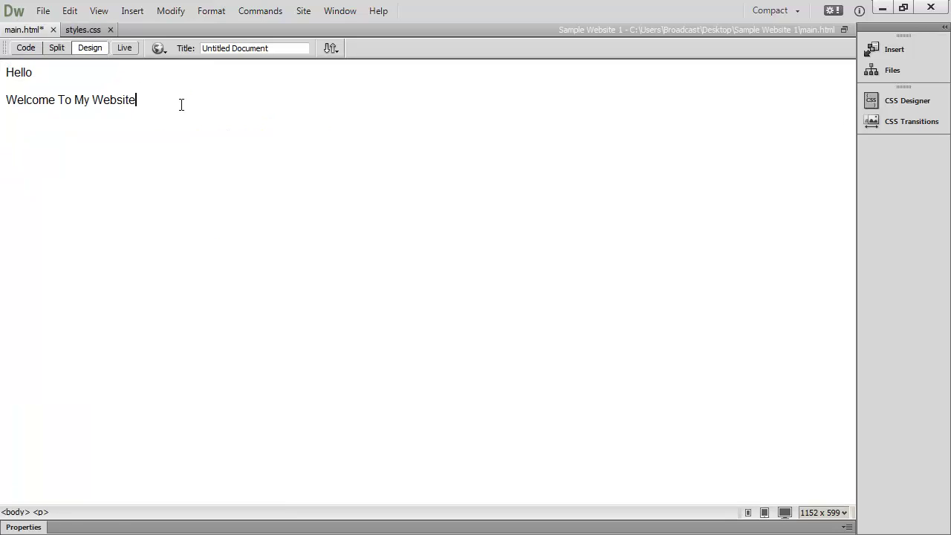
text(Another Line)
click(24, 49)
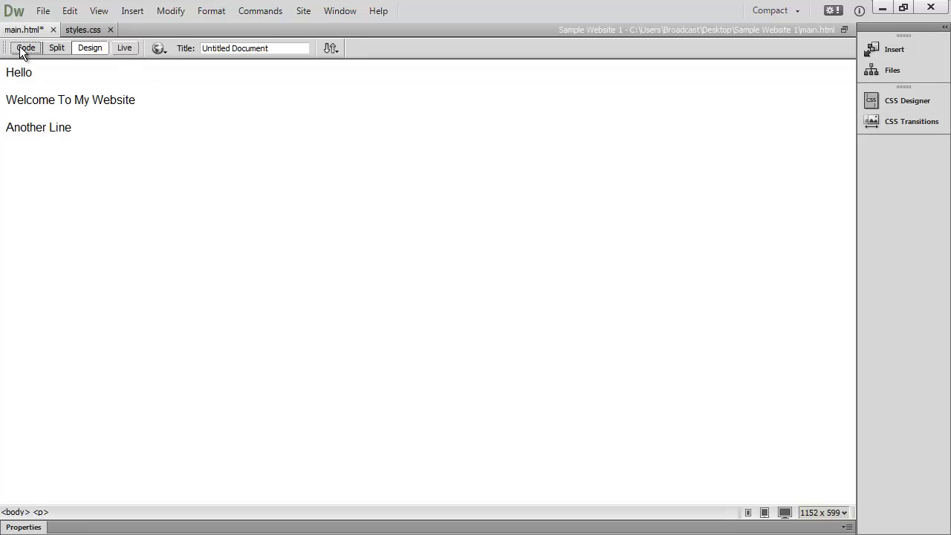
click(39, 246)
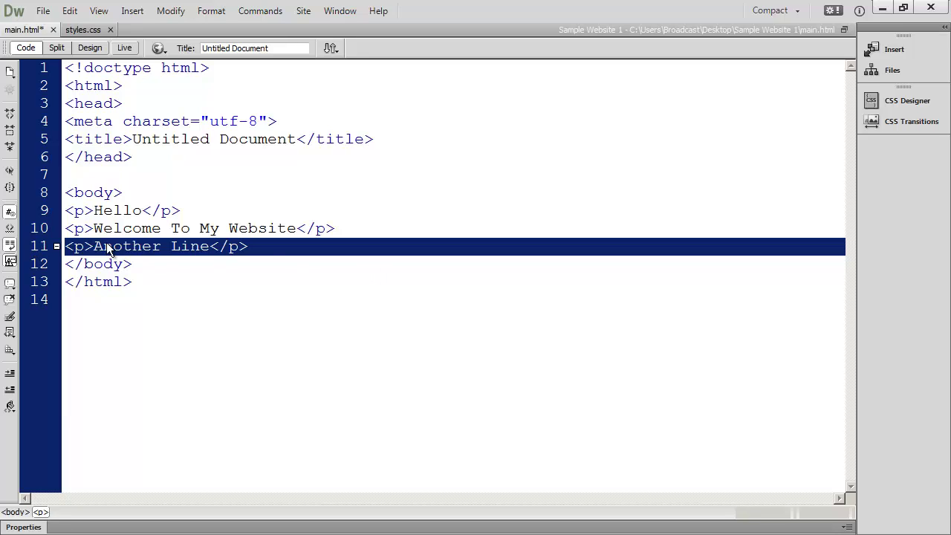
click(341, 274)
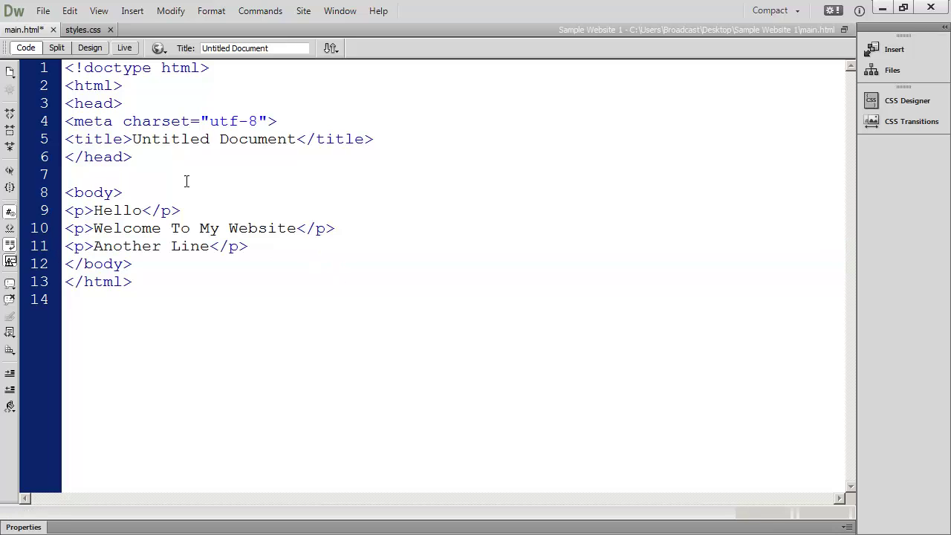
Delete the "Another Line" paragraph from the HTML code and check the page in Design view.
click(42, 246)
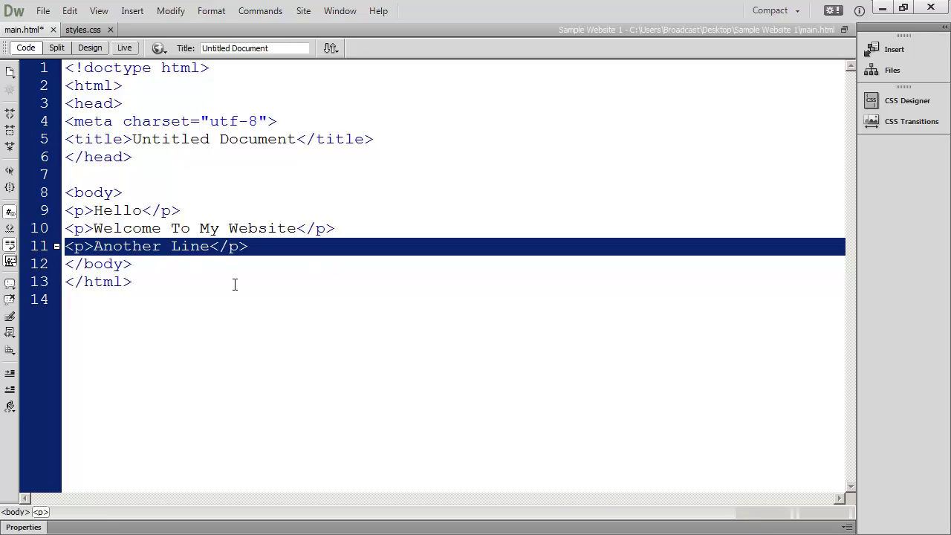
key(Delete)
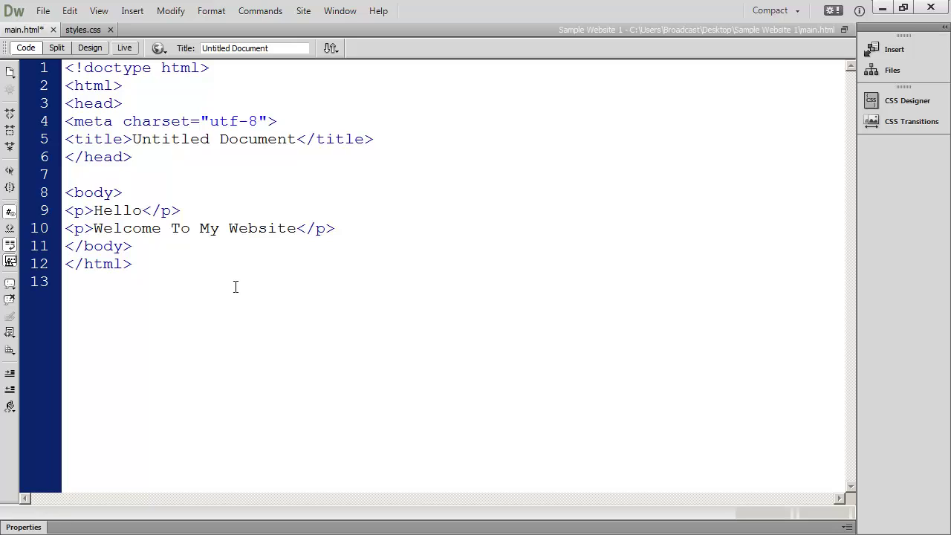
click(90, 49)
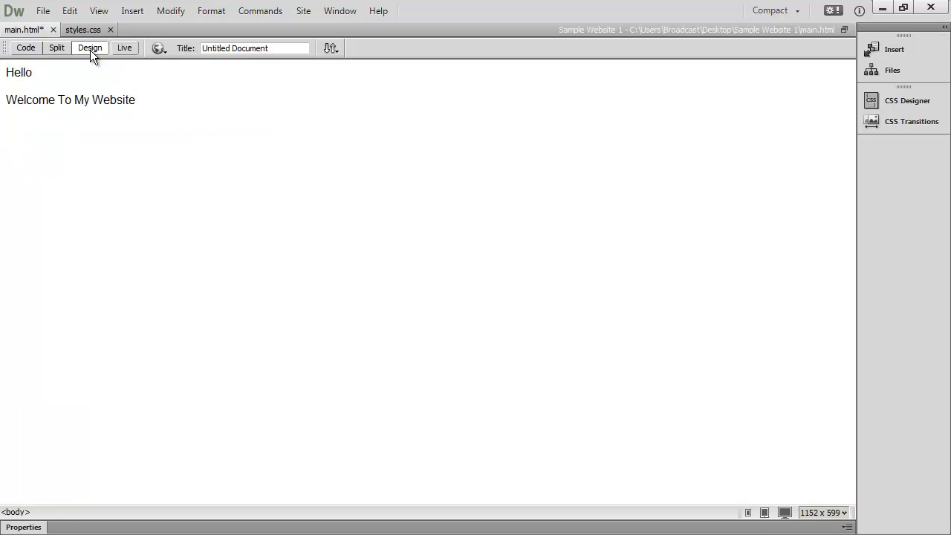
In Split view, add the paragraph "Another Line" below "Welcome To My Website" in the design pane.
click(50, 45)
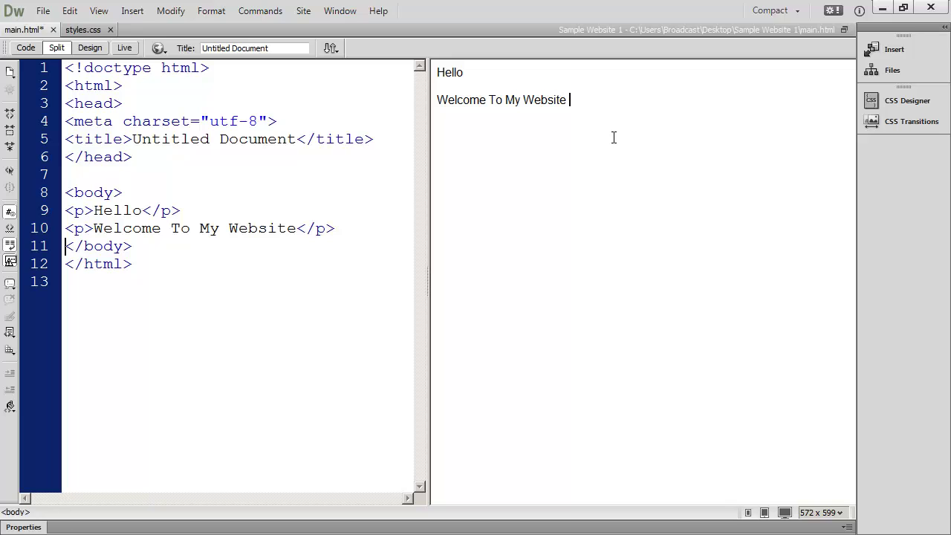
click(582, 101)
click(613, 99)
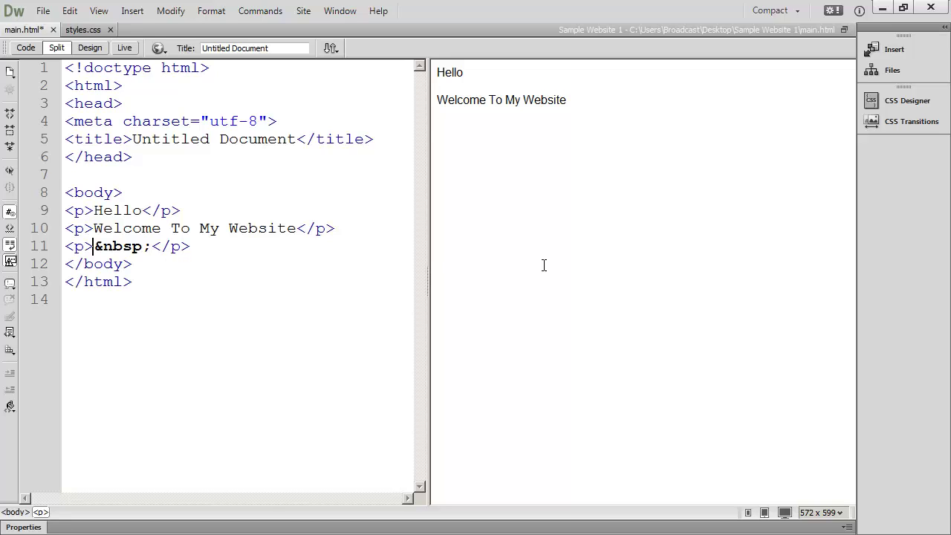
text(Anoerh)
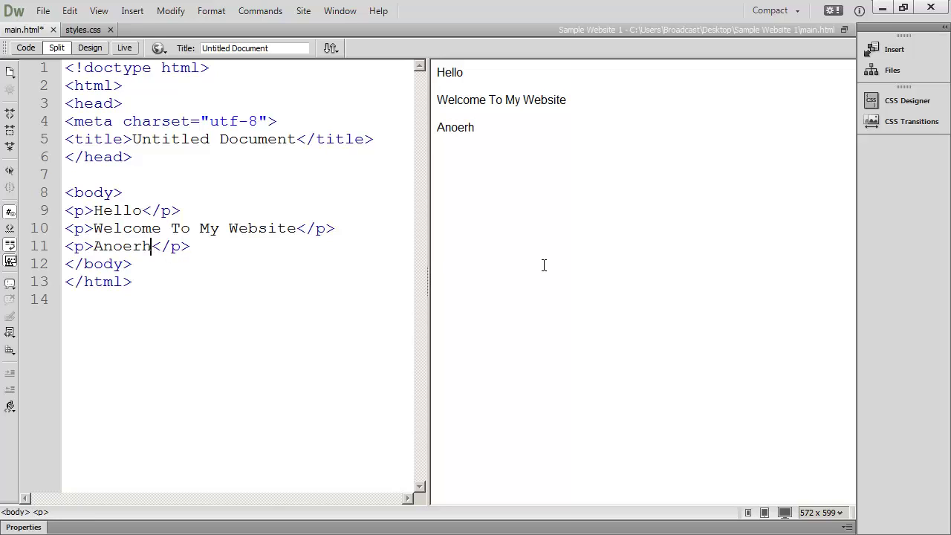
key(BackSpace)
key(BackSpace)
key(BackSpace)
text(ther Line)
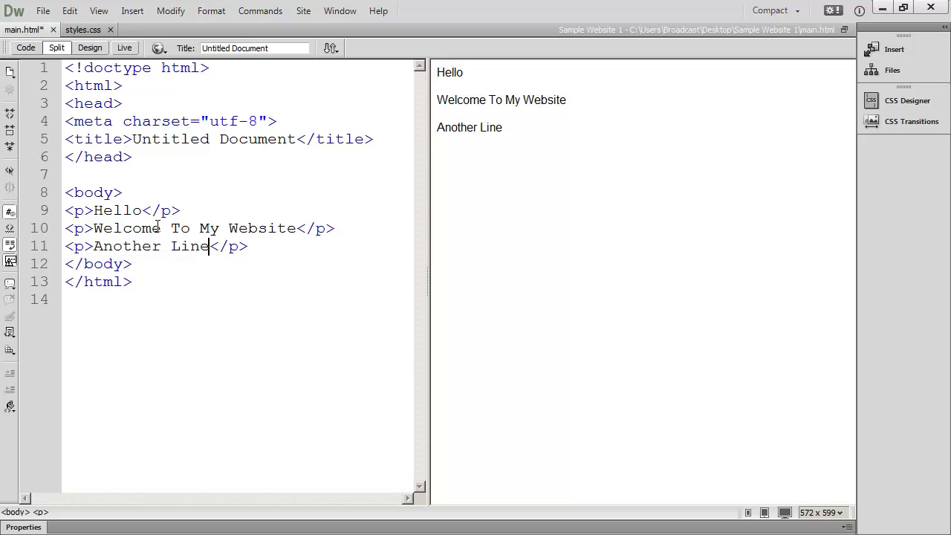
Add <p>Final Line</p> below the "Another Line" paragraph in the code pane and refresh the design pane.
click(261, 244)
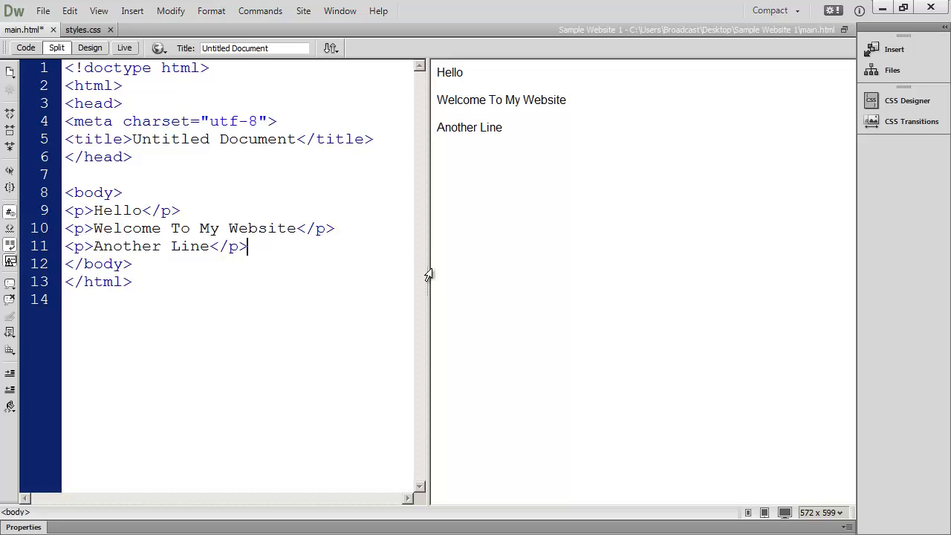
key(Return)
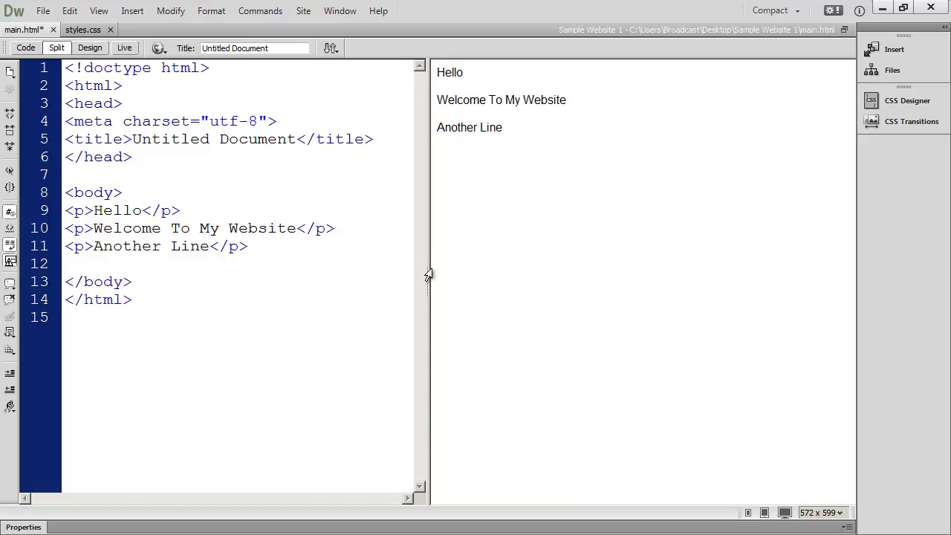
text(<p>)
text(Final Line</p>)
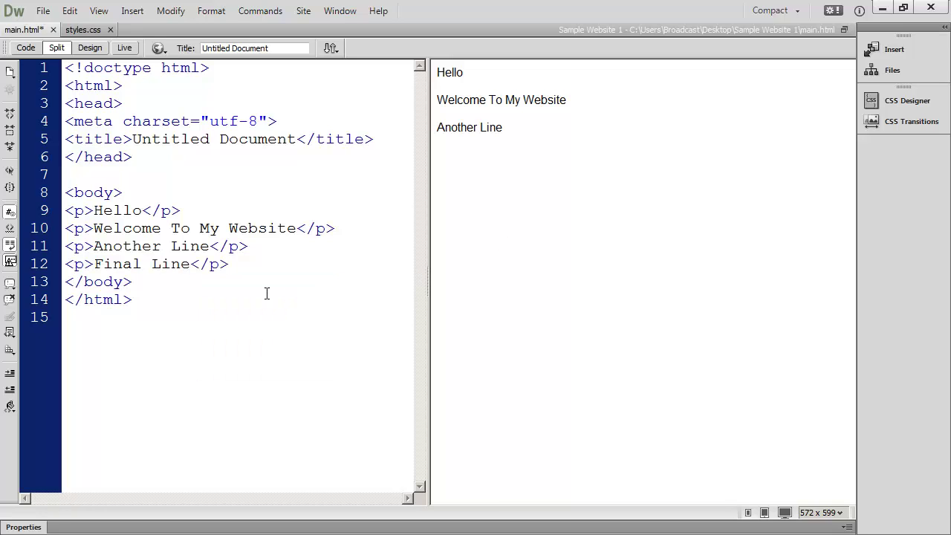
click(556, 152)
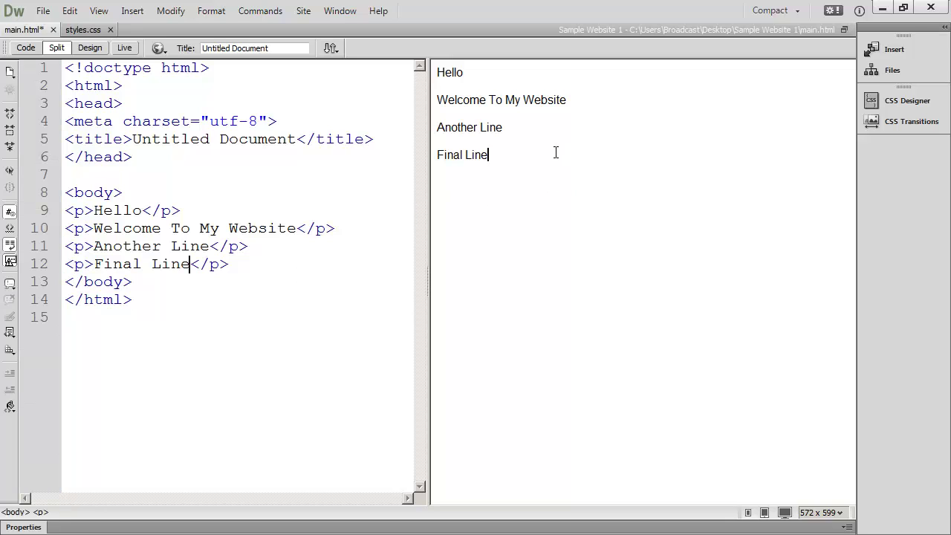
click(676, 135)
click(568, 165)
Compare how main.html's four paragraphs appear in Code, Split and Design views, finishing in Design view.
click(22, 48)
click(84, 48)
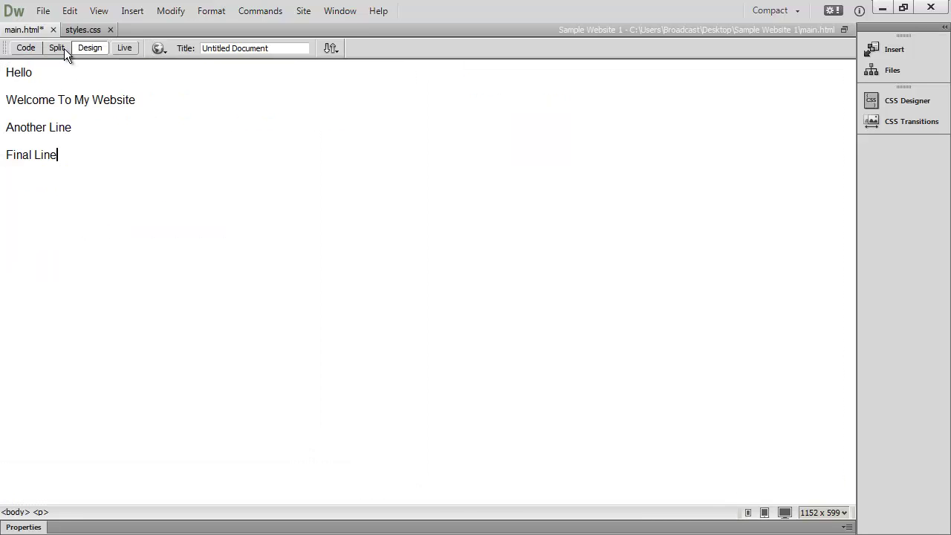
click(59, 48)
click(25, 47)
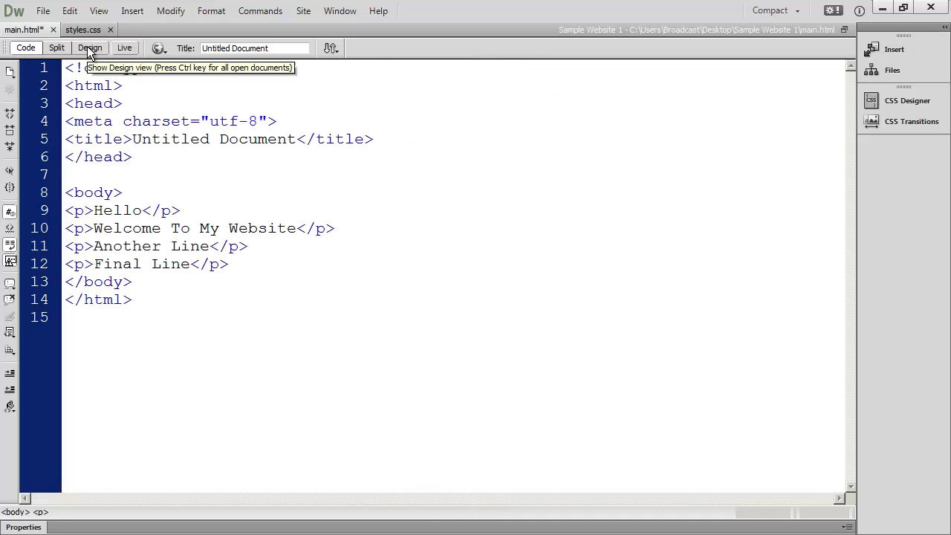
click(88, 47)
click(29, 46)
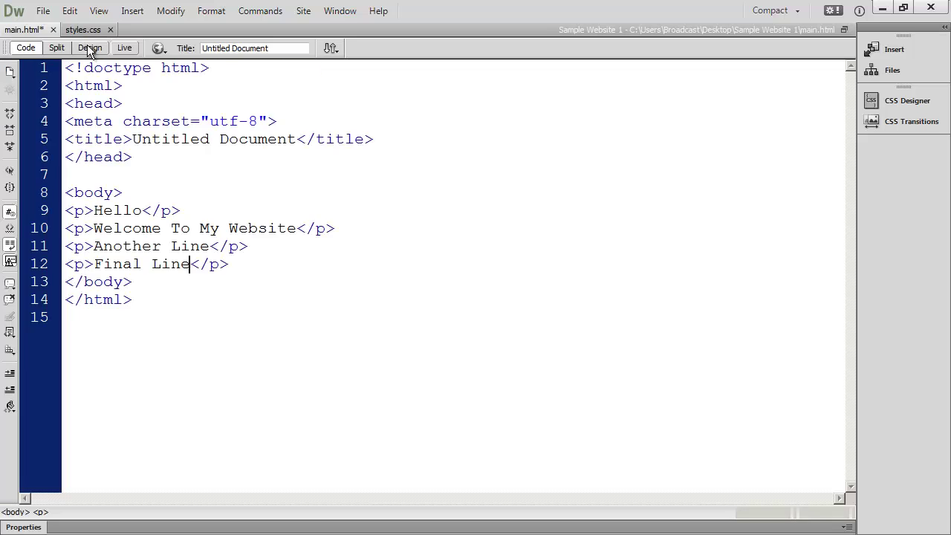
click(87, 47)
click(25, 47)
click(89, 47)
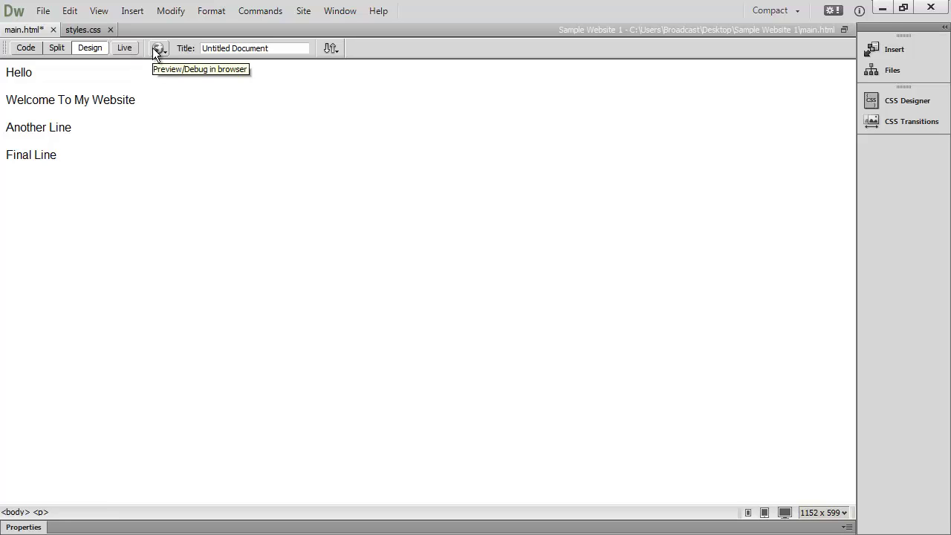
click(27, 47)
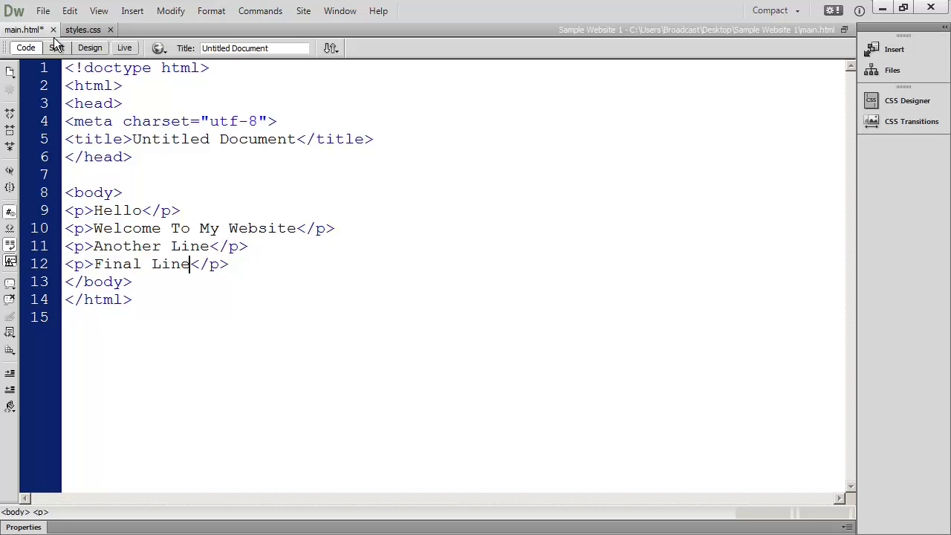
click(92, 48)
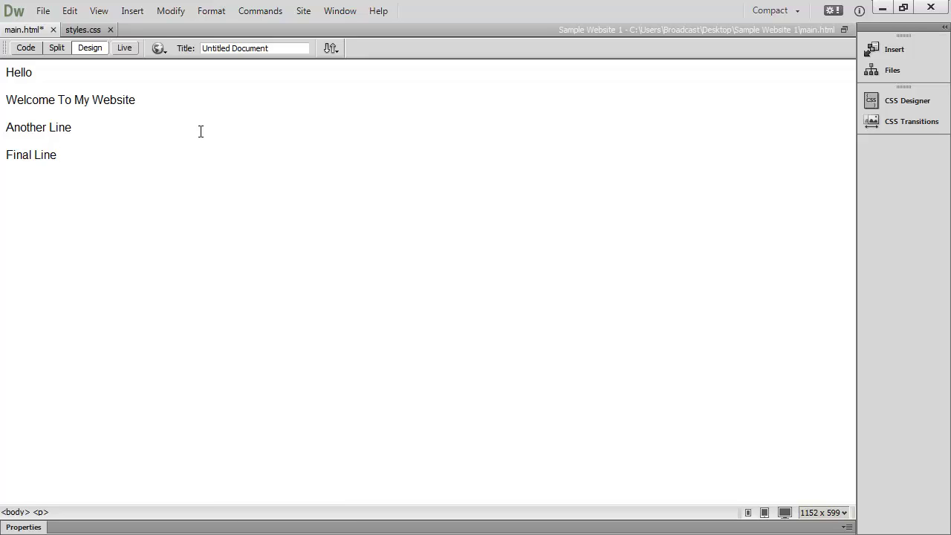
Save main.html and delete its "Final Line" paragraph in Design view.
click(41, 11)
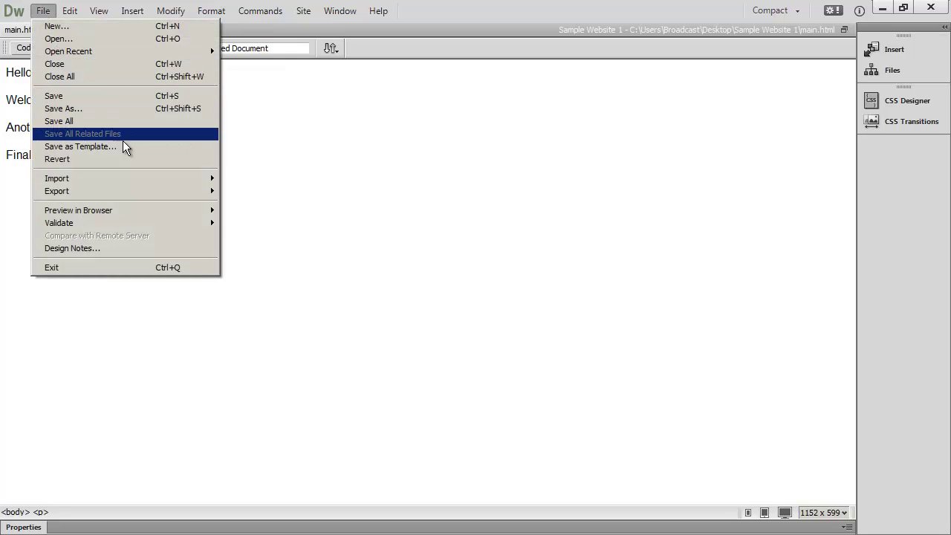
click(74, 98)
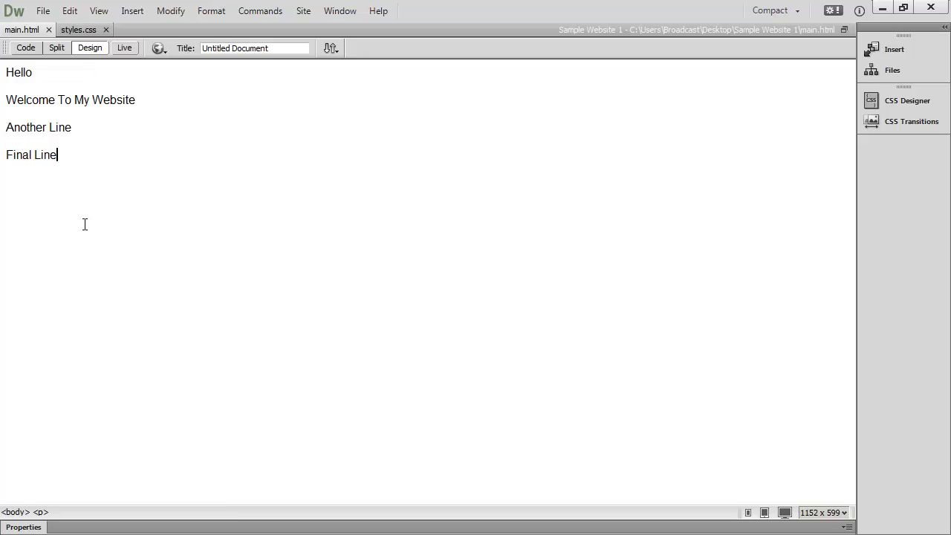
drag(85, 156, 4, 155)
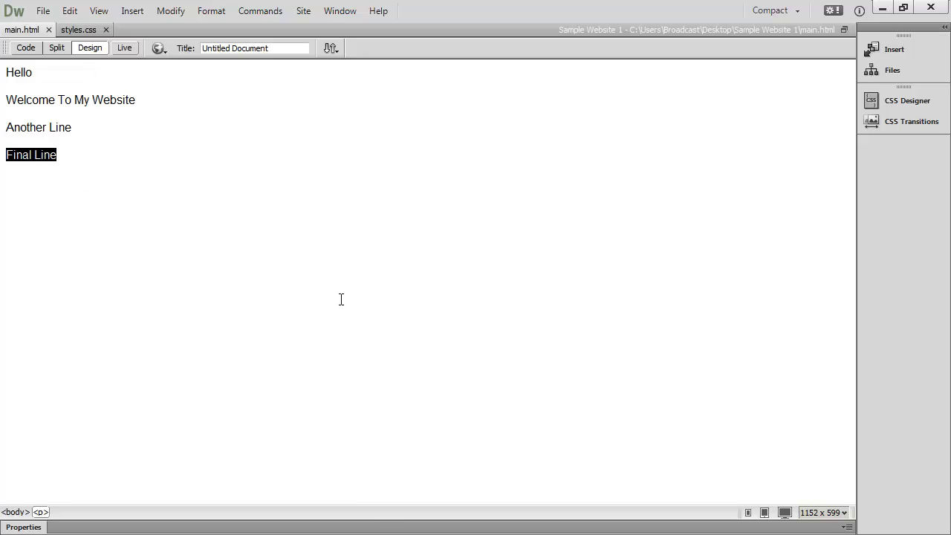
key(Delete)
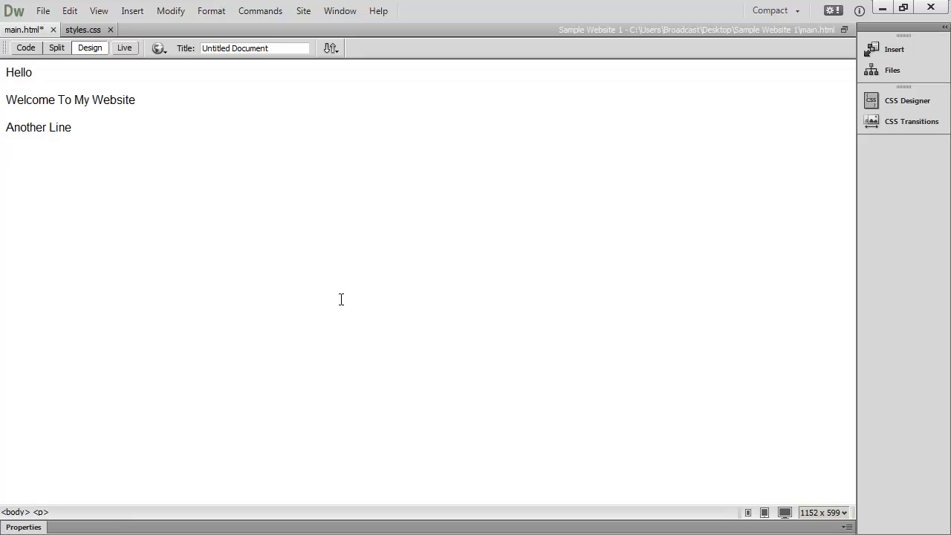
Add blank space on line 3 of styles.css and save all open documents at once.
click(85, 30)
click(156, 134)
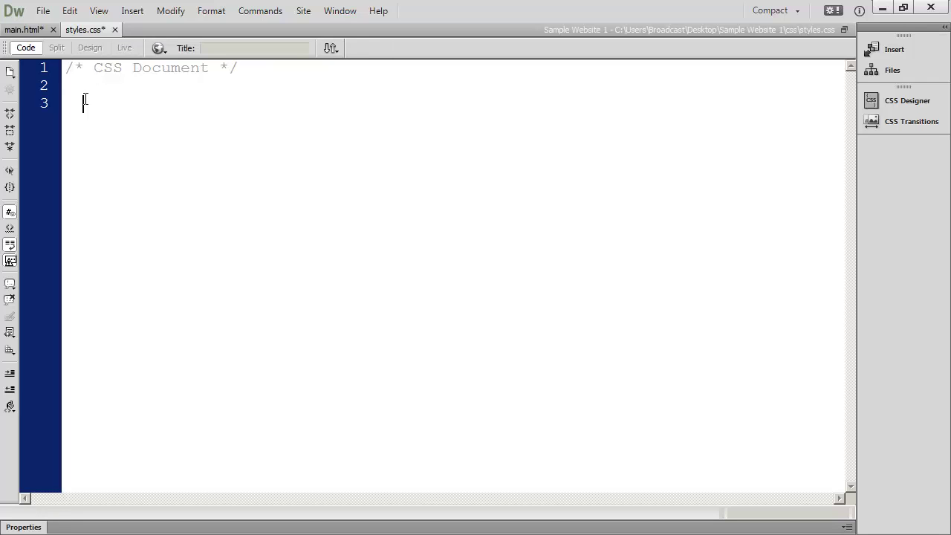
click(30, 29)
click(72, 28)
click(30, 30)
click(82, 28)
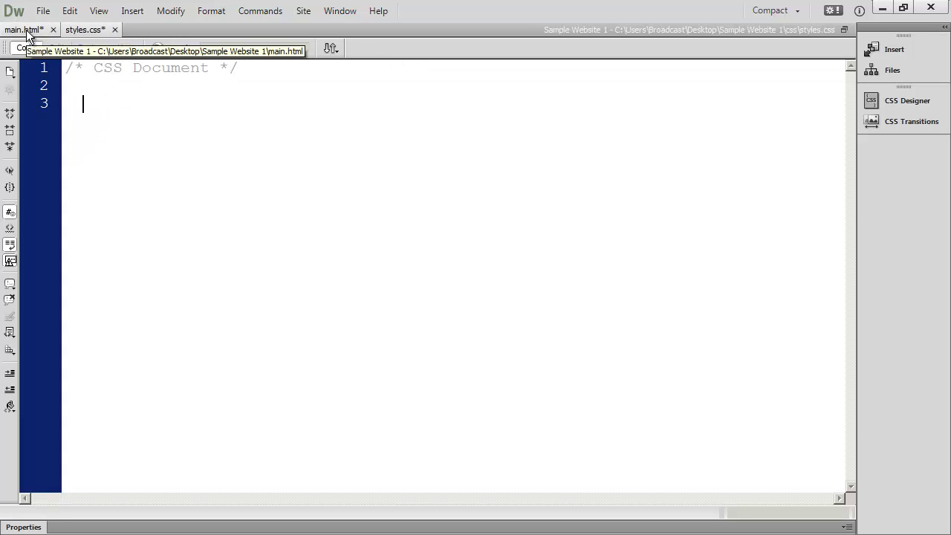
click(45, 11)
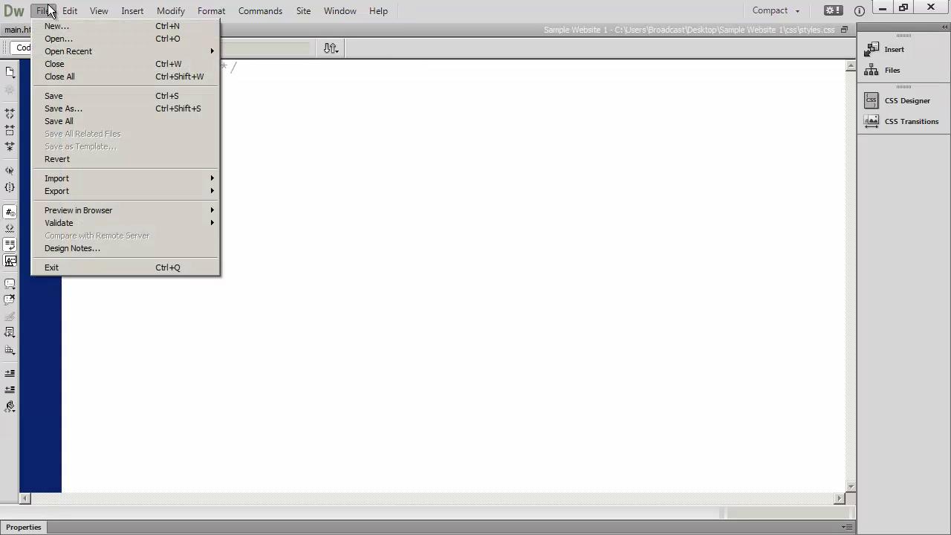
click(85, 120)
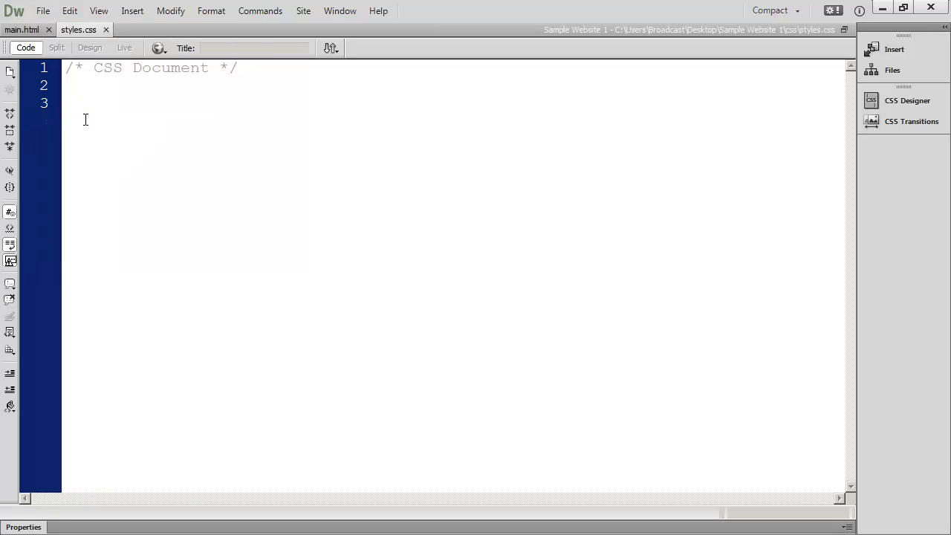
Return to main.html and review which save commands are available for it.
click(39, 30)
click(43, 11)
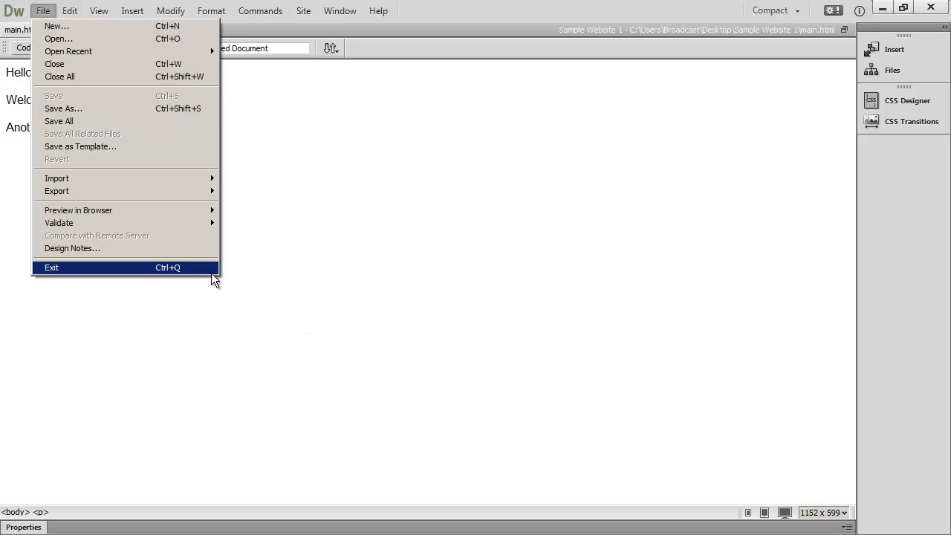
click(303, 193)
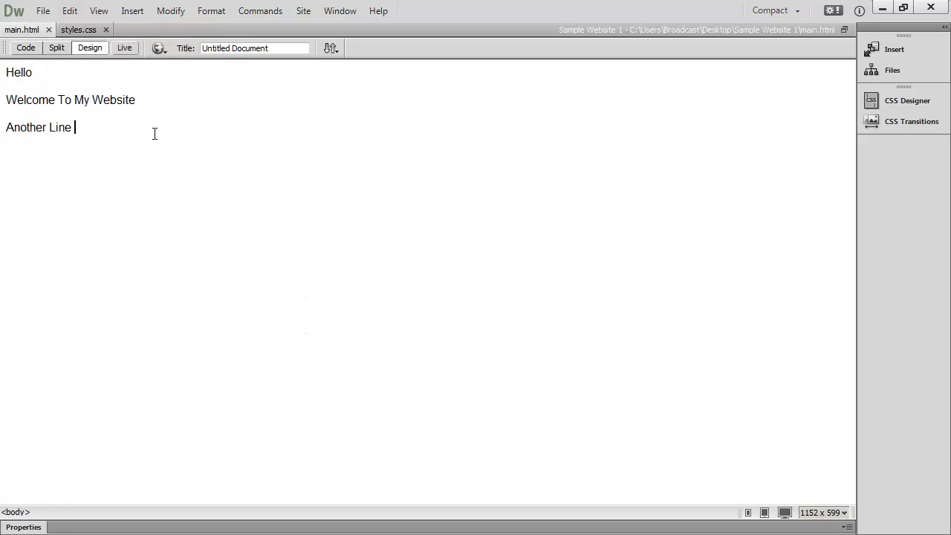